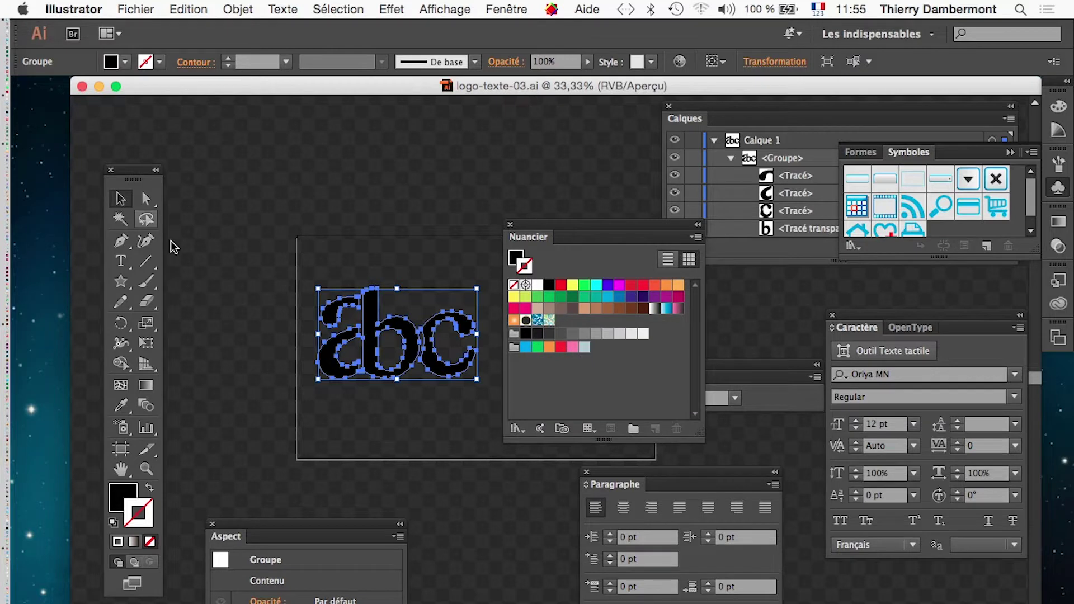
Rearrange the tools, Layers and Swatches around the artboard, with the abc logo selected and its fill active
{"action": "left_click_drag", "start_coordinate": [133, 178], "coordinate": [208, 134]}
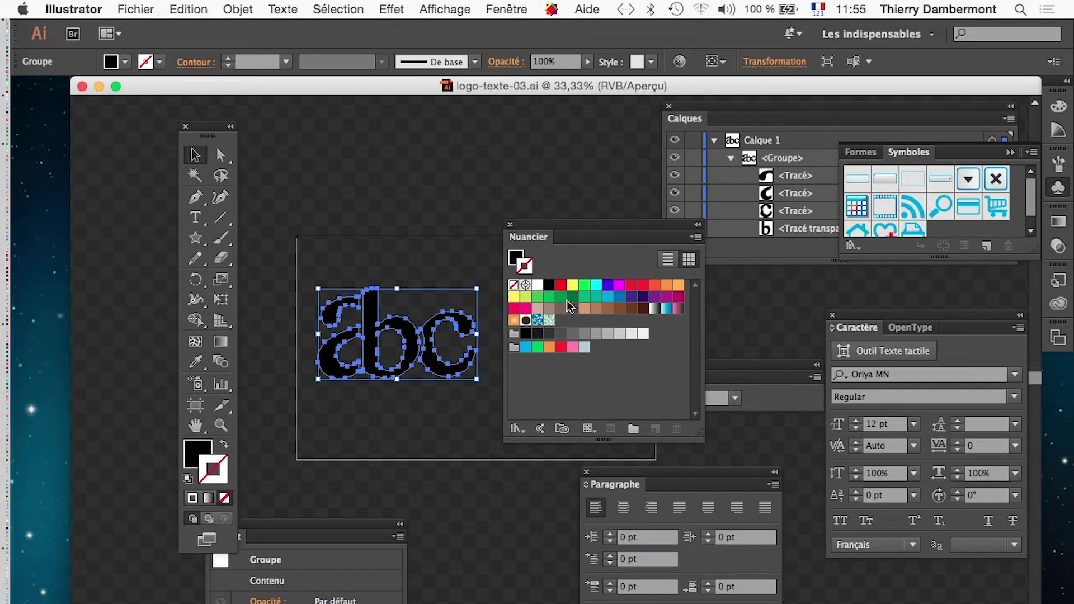
{"action": "left_click", "coordinate": [367, 250]}
{"action": "left_click", "coordinate": [365, 313]}
{"action": "left_click_drag", "start_coordinate": [736, 110], "coordinate": [386, 98]}
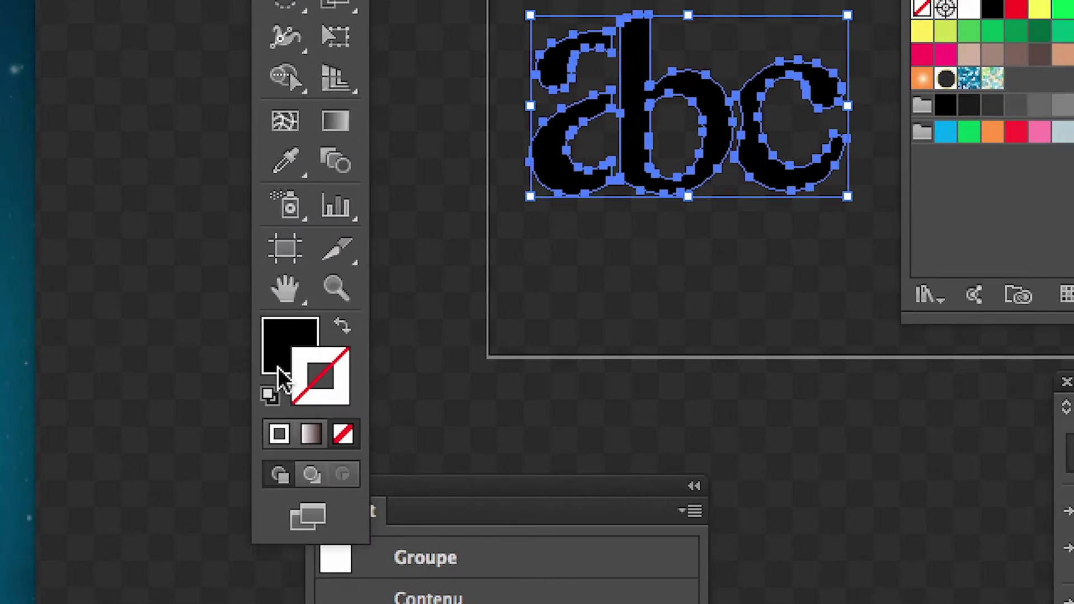
{"action": "left_click", "coordinate": [279, 370]}
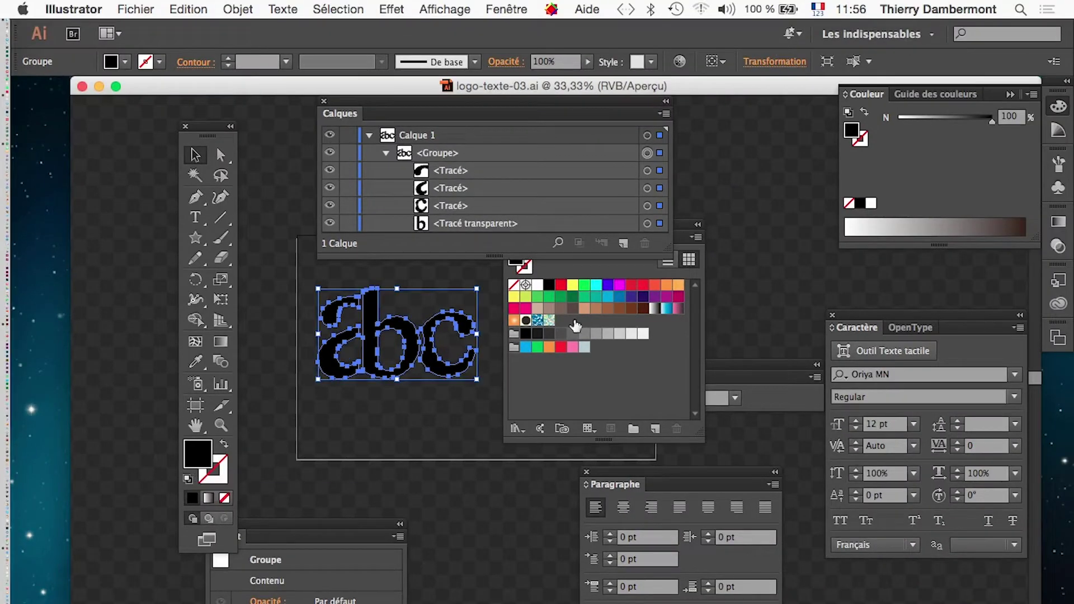
{"action": "left_click_drag", "start_coordinate": [677, 234], "coordinate": [777, 203]}
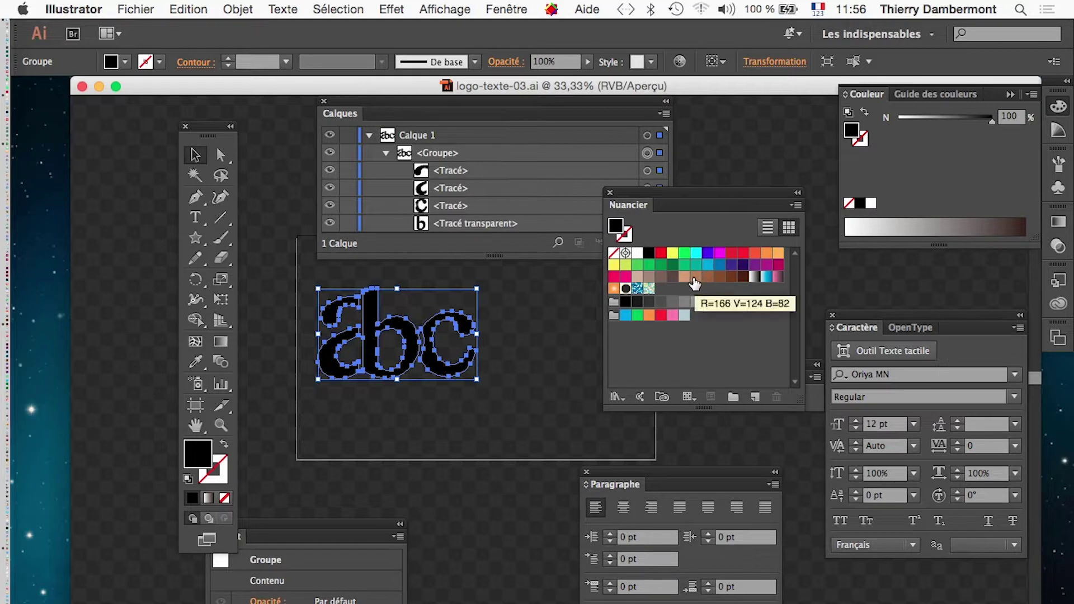
Try blue, green, pink and dark brown swatches as the fill of the abc logo
{"action": "left_click", "coordinate": [718, 265]}
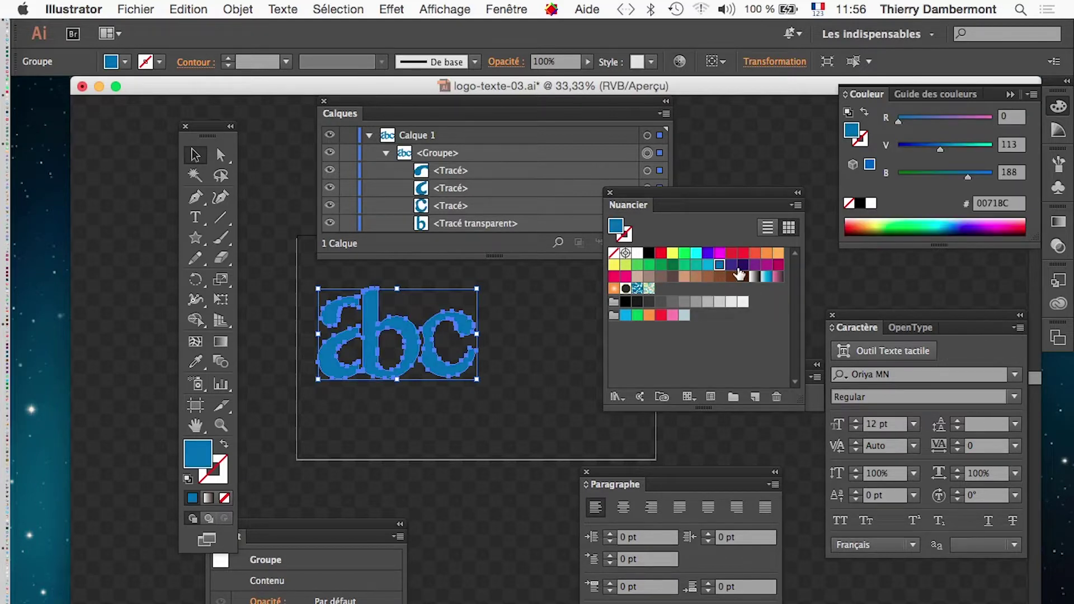
{"action": "left_click", "coordinate": [719, 256]}
{"action": "left_click", "coordinate": [661, 266]}
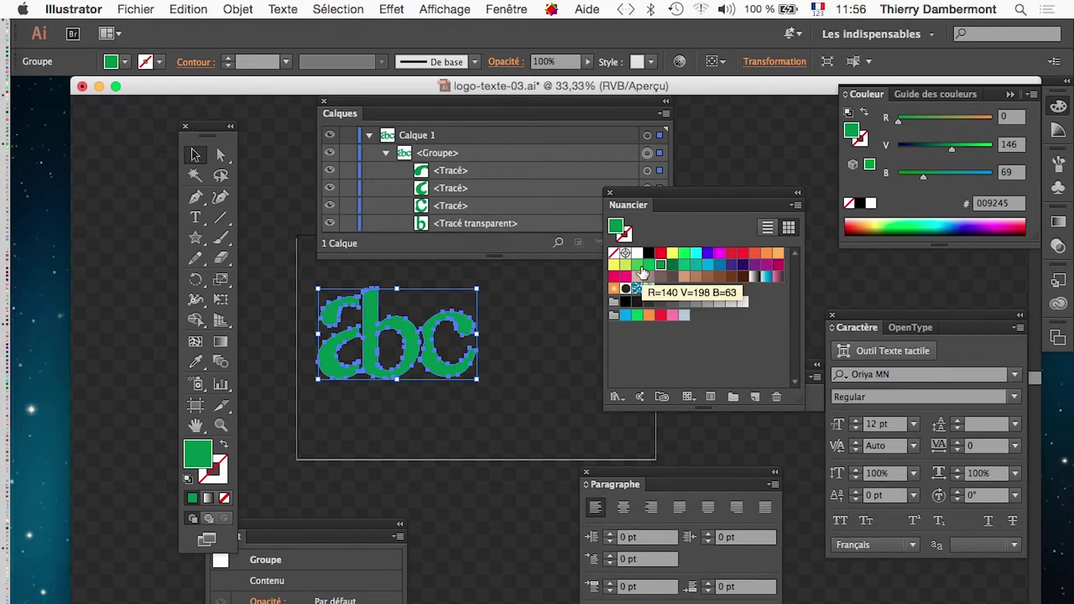
{"action": "left_click", "coordinate": [626, 276]}
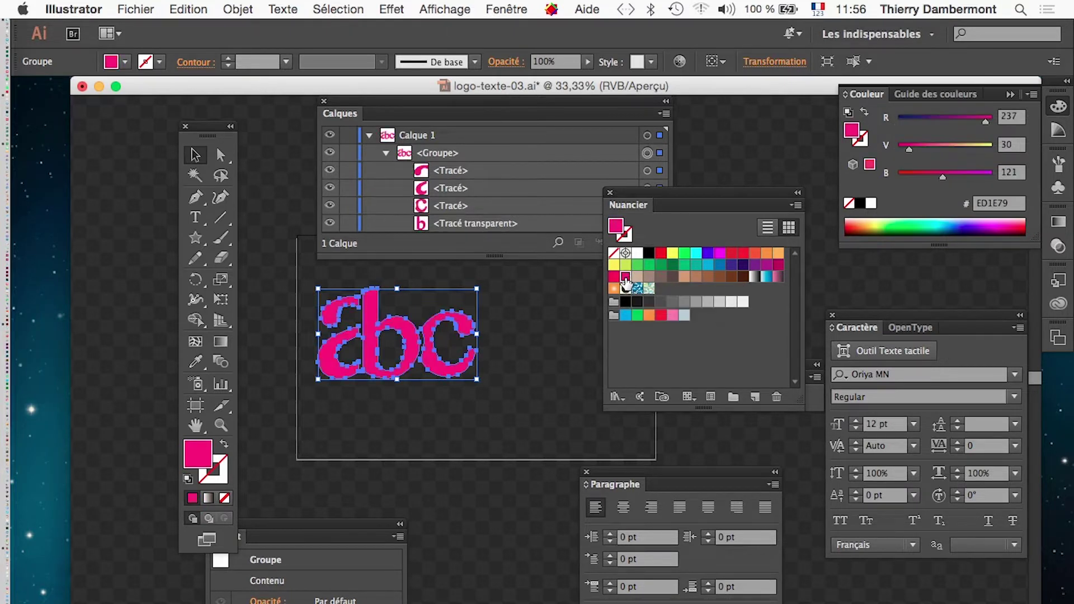
{"action": "left_click", "coordinate": [743, 277]}
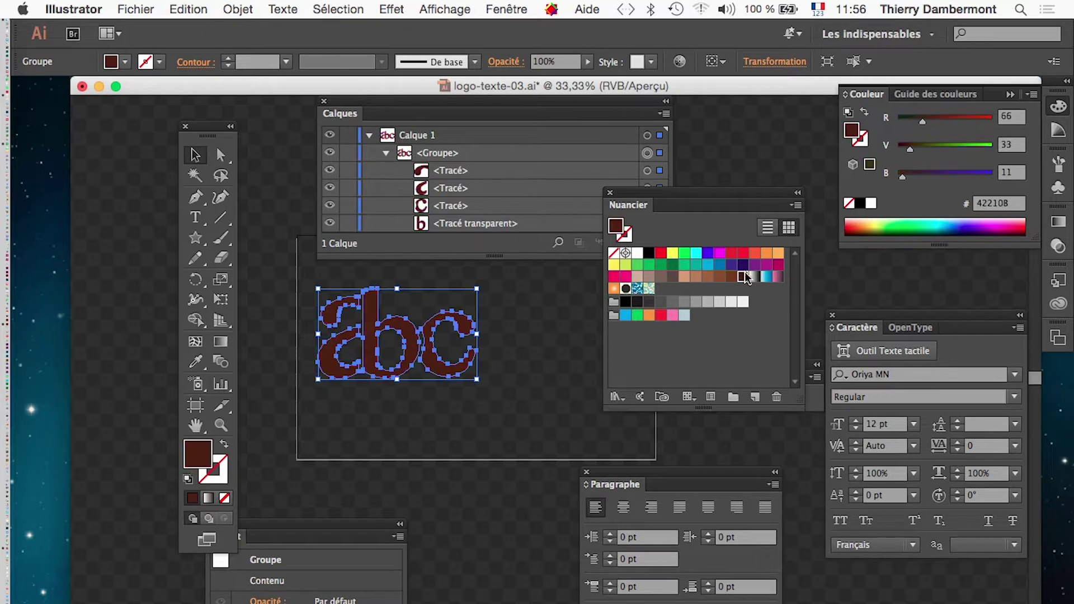
Fill the whole abc logo with purple 662D91 and deselect it
{"action": "left_click", "coordinate": [754, 265]}
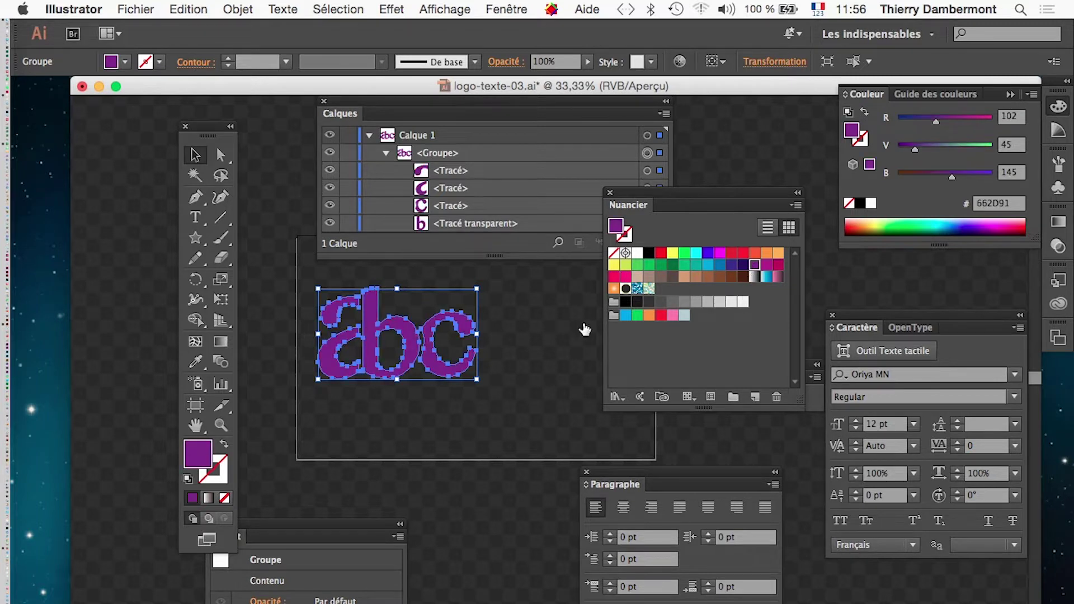
{"action": "left_click", "coordinate": [512, 367]}
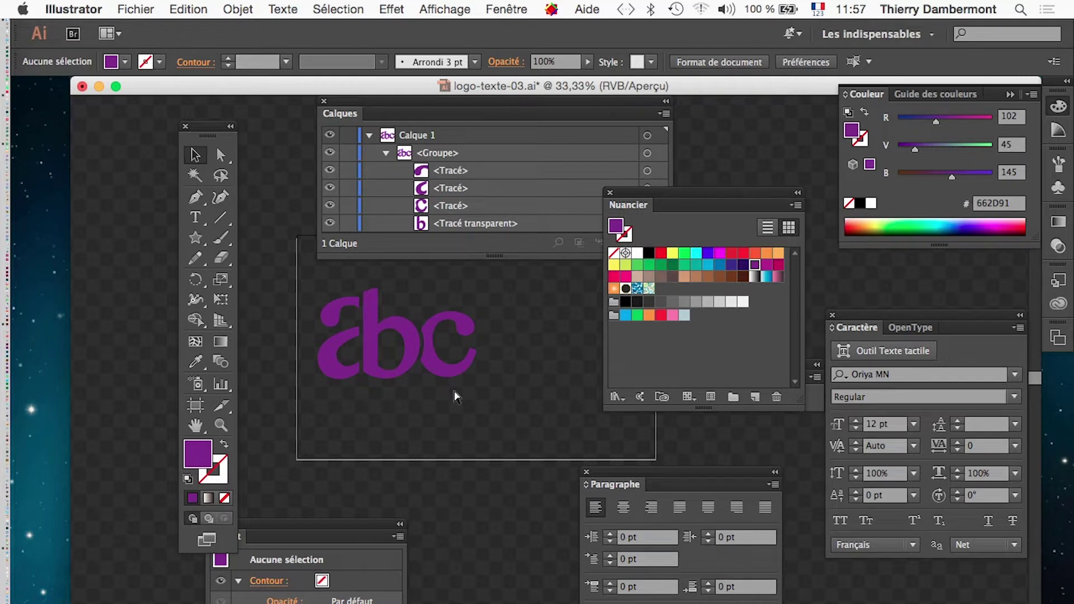
Duplicate the purple logo about 360 px straight below the original and collapse both logo groups in the layer list
{"action": "left_click", "coordinate": [411, 369]}
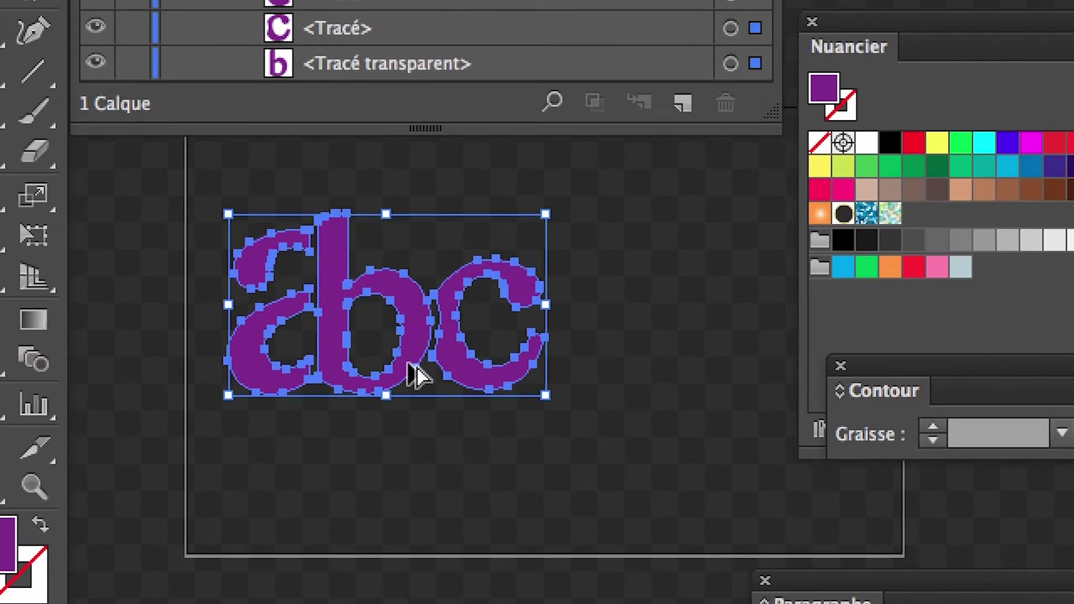
{"action": "left_click_drag", "start_coordinate": [414, 375], "coordinate": [412, 576]}
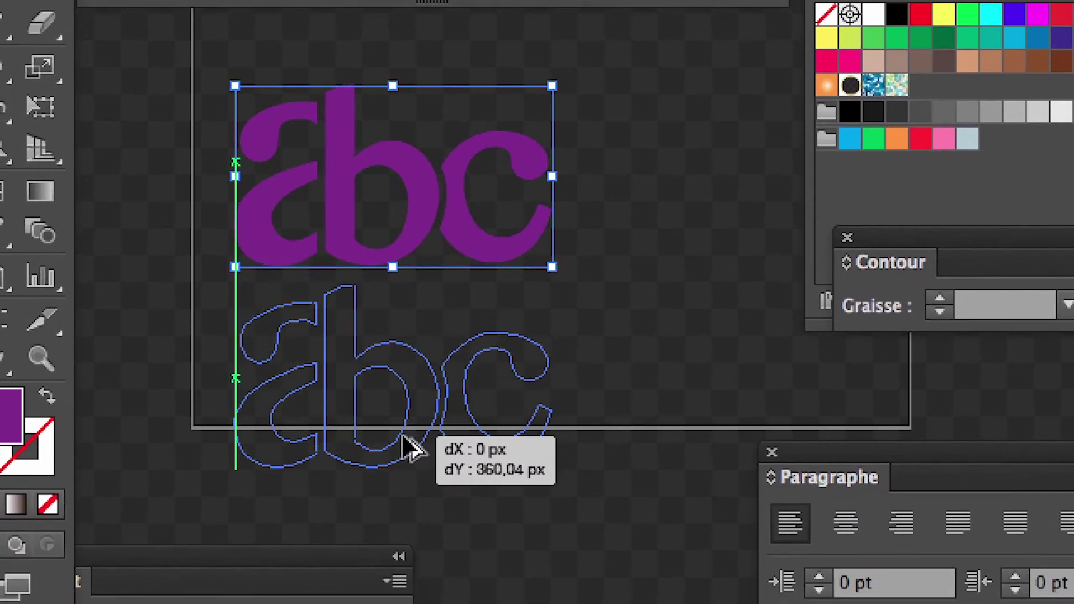
{"action": "left_click_drag", "start_coordinate": [411, 448], "coordinate": [409, 441]}
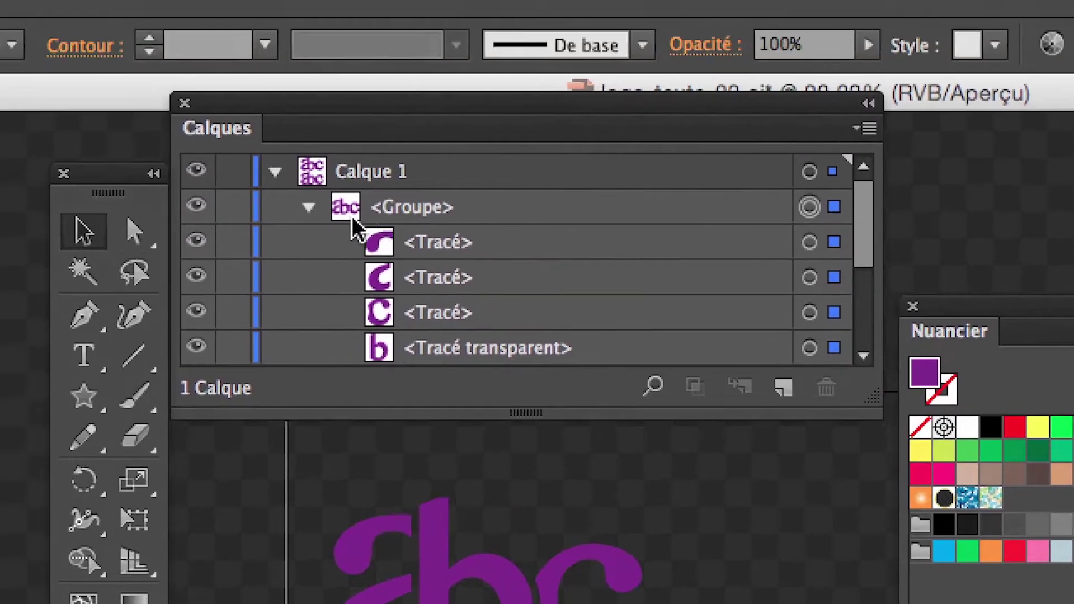
{"action": "left_click", "coordinate": [309, 208]}
{"action": "left_click", "coordinate": [309, 242]}
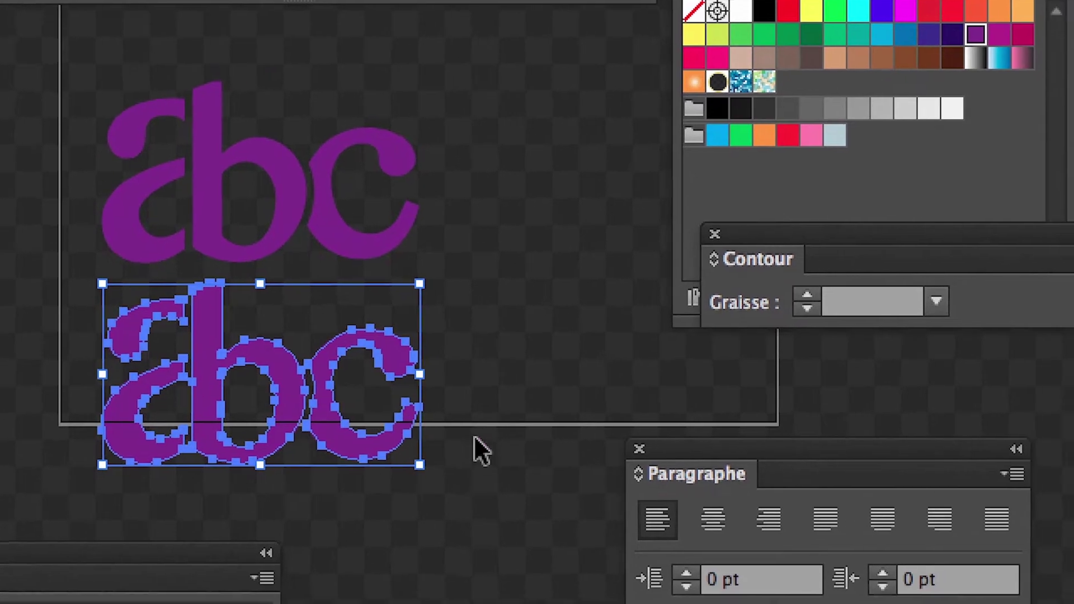
Move both logos together straight up by about 180 px and deselect them
{"action": "left_click_drag", "start_coordinate": [579, 480], "coordinate": [429, 254]}
{"action": "left_click_drag", "start_coordinate": [425, 366], "coordinate": [367, 308]}
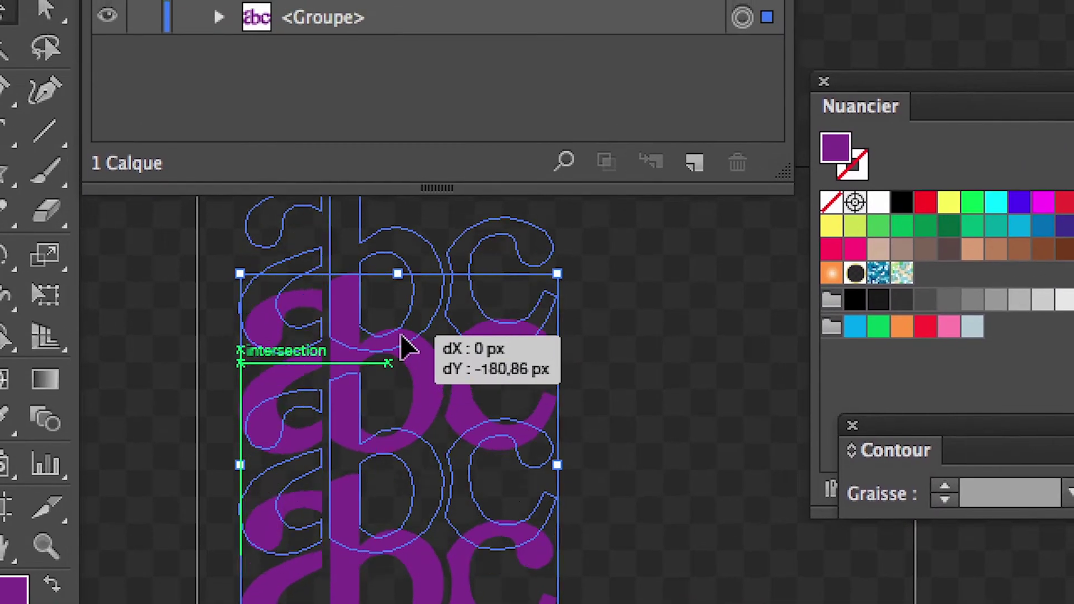
{"action": "left_click_drag", "start_coordinate": [405, 350], "coordinate": [407, 348]}
{"action": "left_click", "coordinate": [630, 426]}
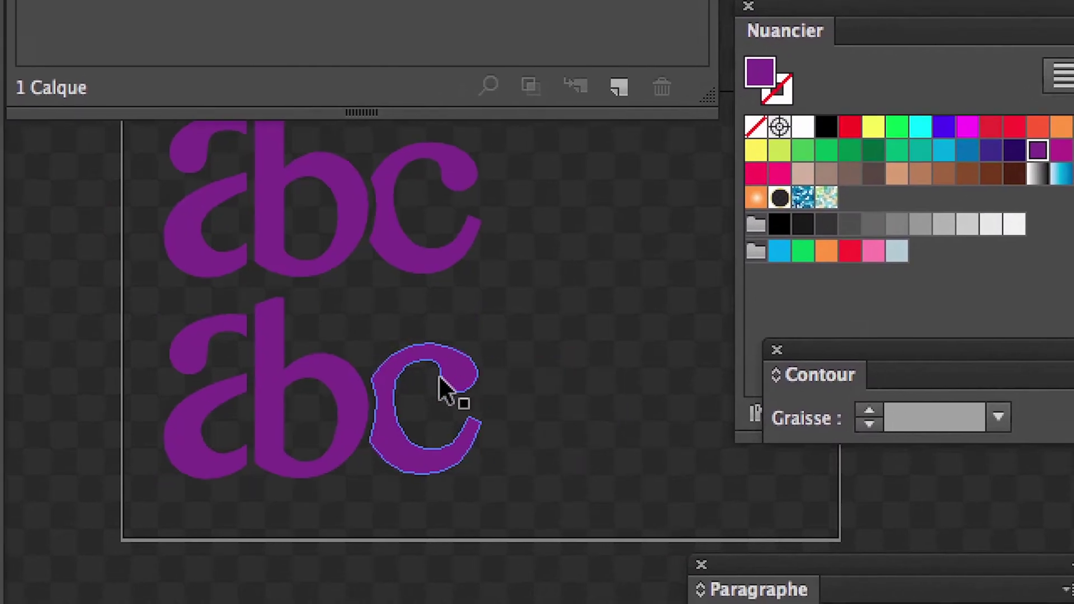
In the lower logo, apply a yellow swatch to the letter c and green 8CC63F to the letter b, without ungrouping
{"action": "left_click", "coordinate": [559, 452]}
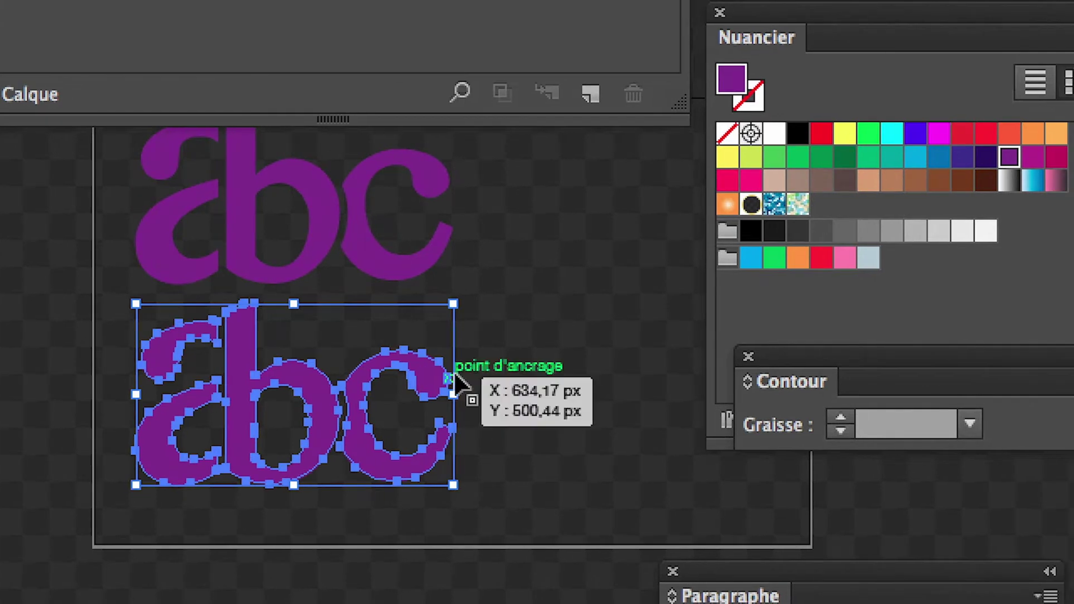
{"action": "left_click", "coordinate": [467, 385]}
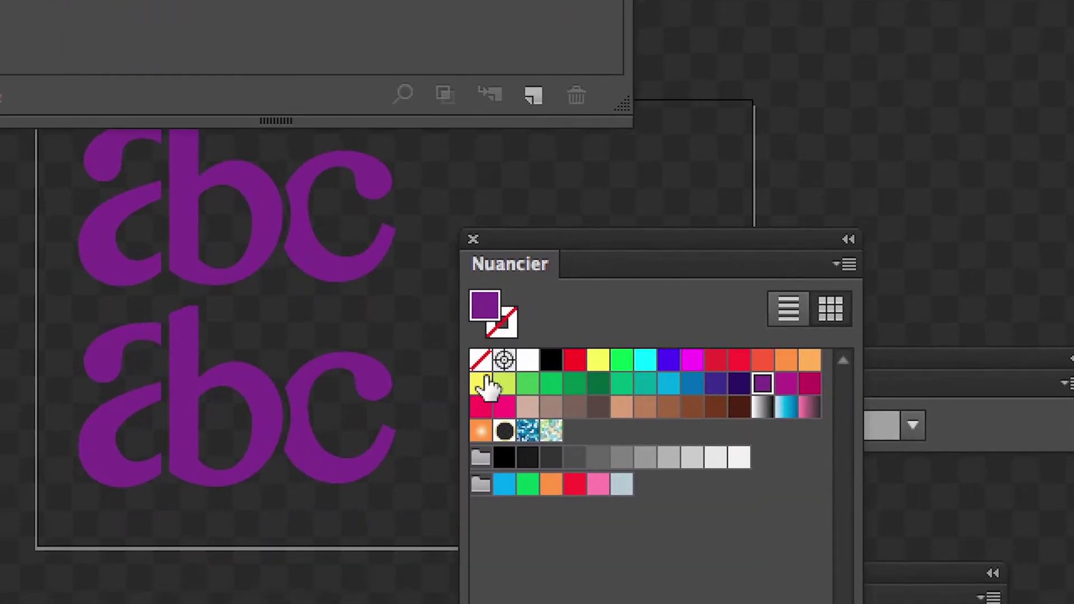
{"action": "left_click", "coordinate": [525, 395]}
{"action": "left_click_drag", "start_coordinate": [486, 385], "coordinate": [340, 464]}
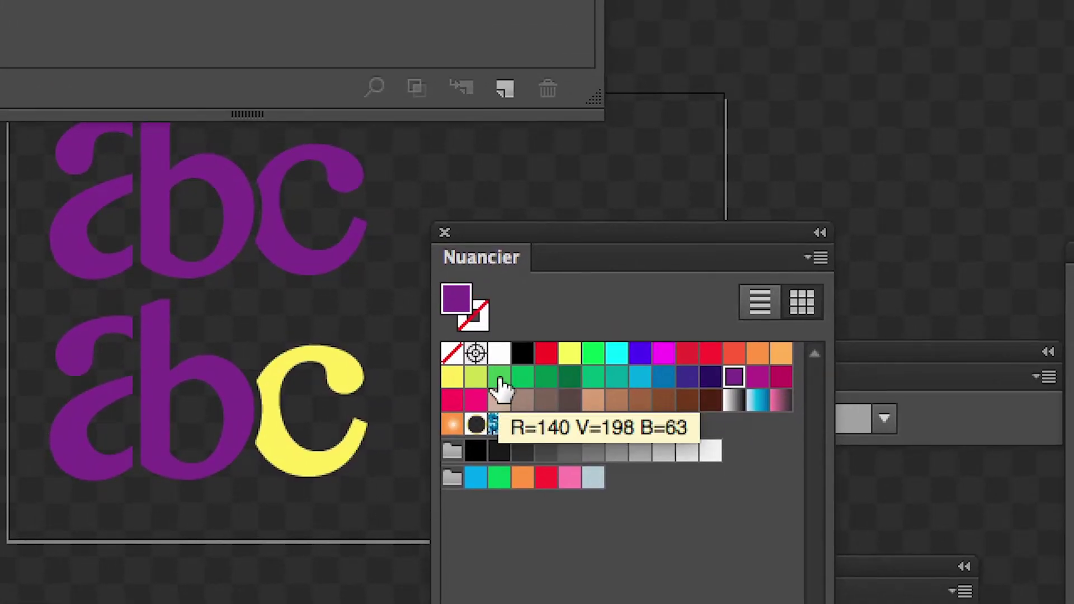
{"action": "left_click_drag", "start_coordinate": [499, 386], "coordinate": [243, 421]}
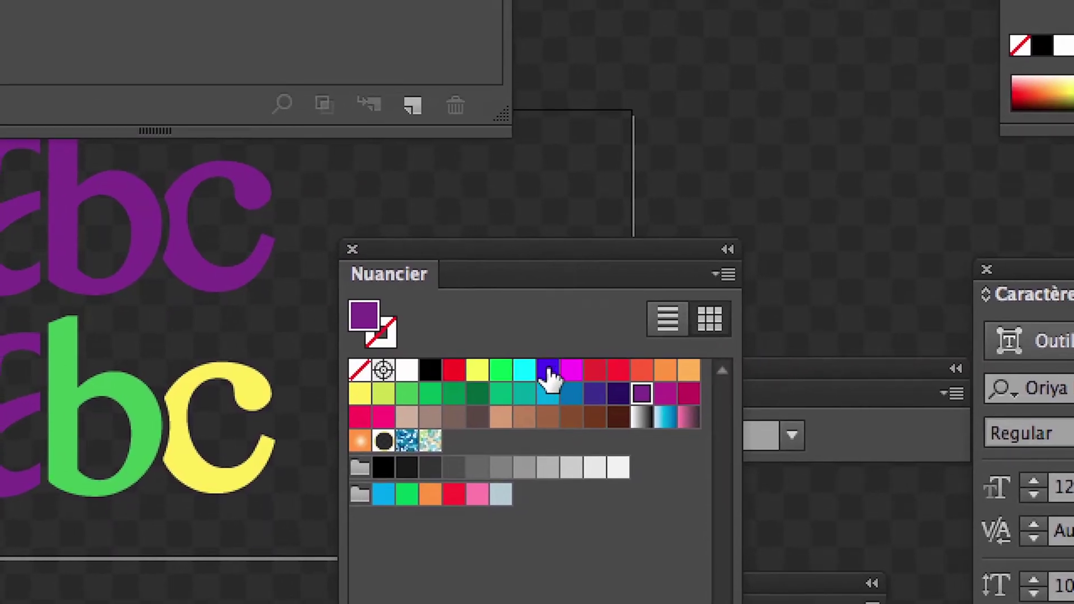
Color the lower part of the bottom logo's letter a deep blue and its upper part light blue
{"action": "left_click_drag", "start_coordinate": [550, 374], "coordinate": [0, 476]}
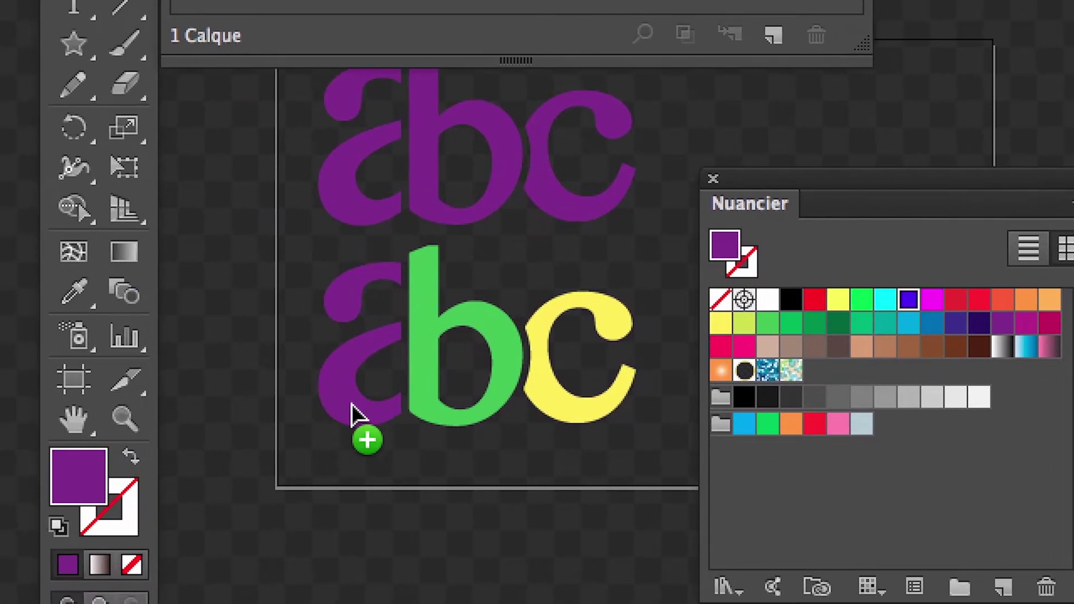
{"action": "left_click_drag", "start_coordinate": [352, 414], "coordinate": [355, 417]}
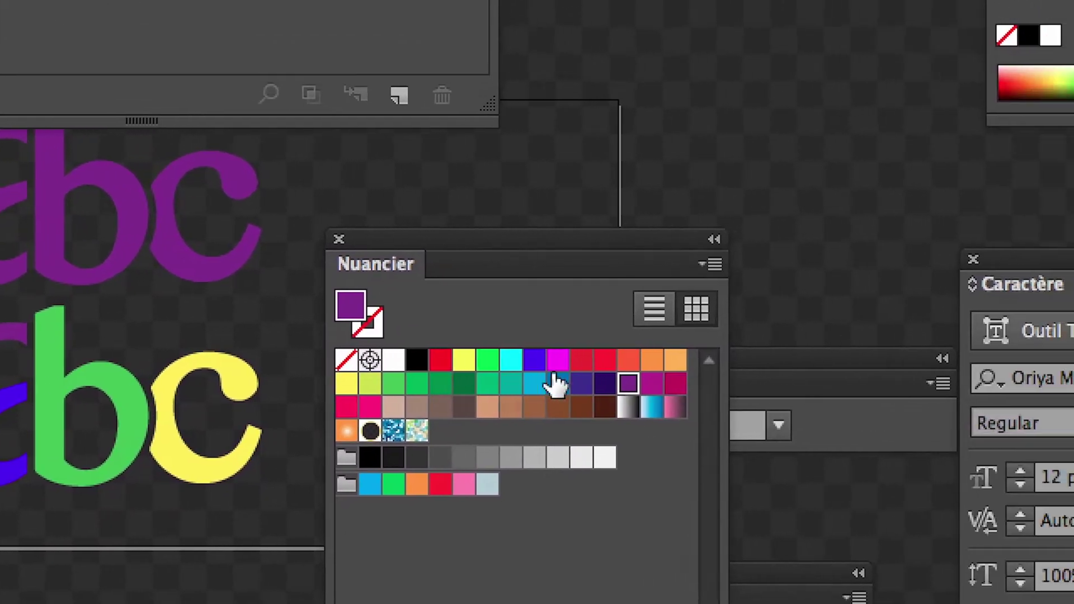
{"action": "left_click_drag", "start_coordinate": [531, 384], "coordinate": [0, 366]}
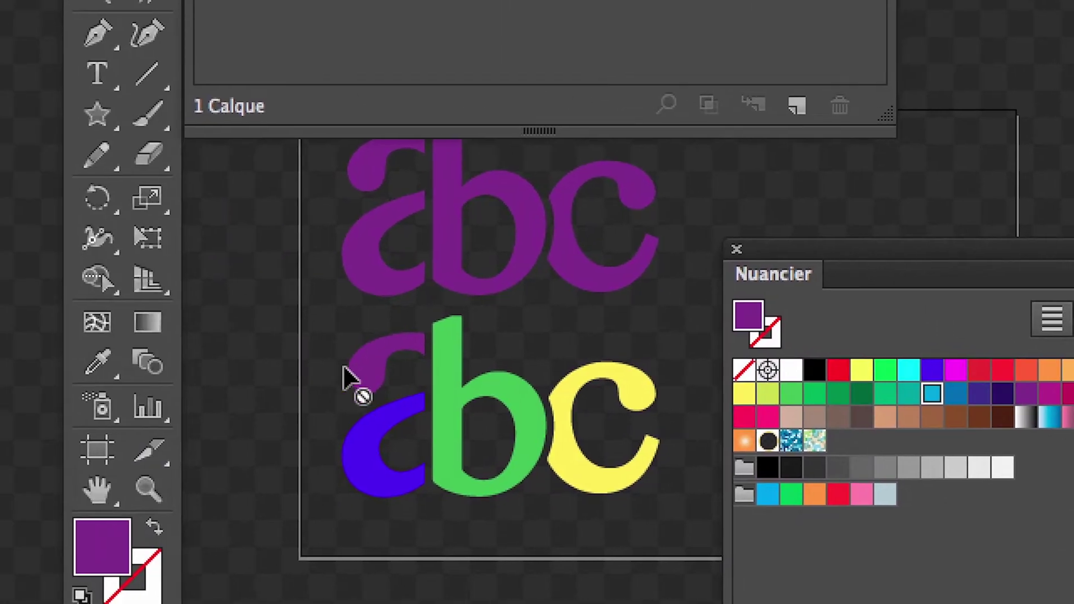
{"action": "left_click_drag", "start_coordinate": [344, 370], "coordinate": [345, 386]}
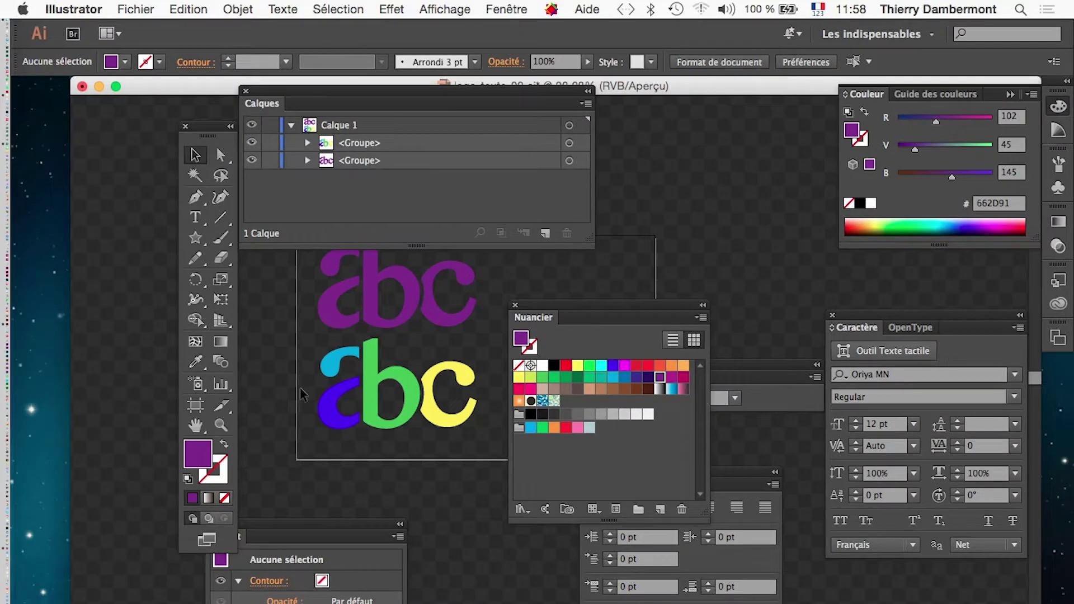
Move Swatches and Layers clear of the logos and switch the artwork display to Outline (Tracés)
{"action": "left_click_drag", "start_coordinate": [649, 316], "coordinate": [750, 100]}
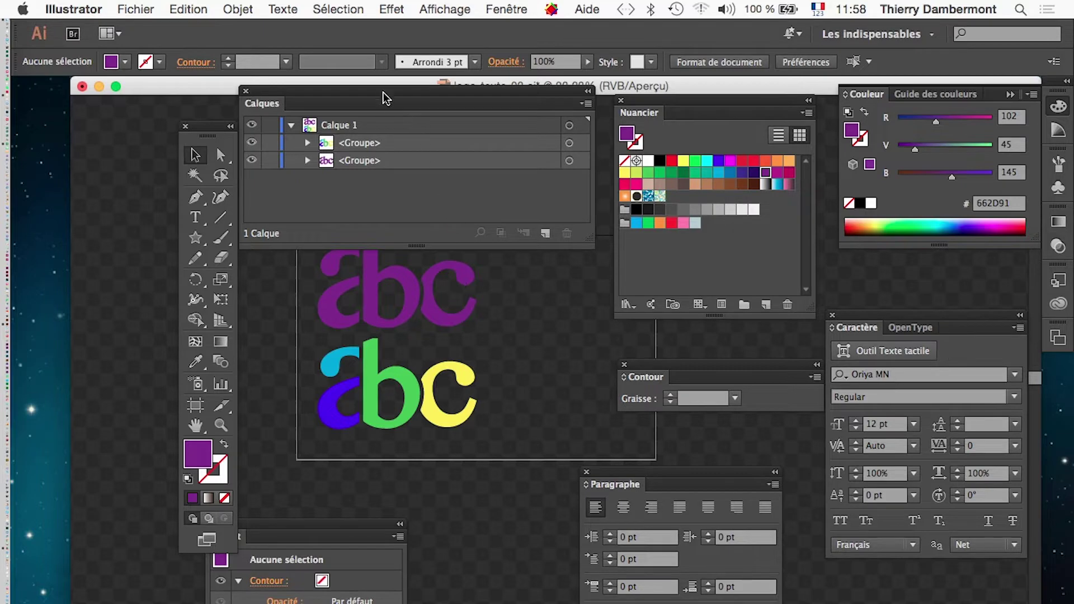
{"action": "left_click_drag", "start_coordinate": [384, 97], "coordinate": [372, 53]}
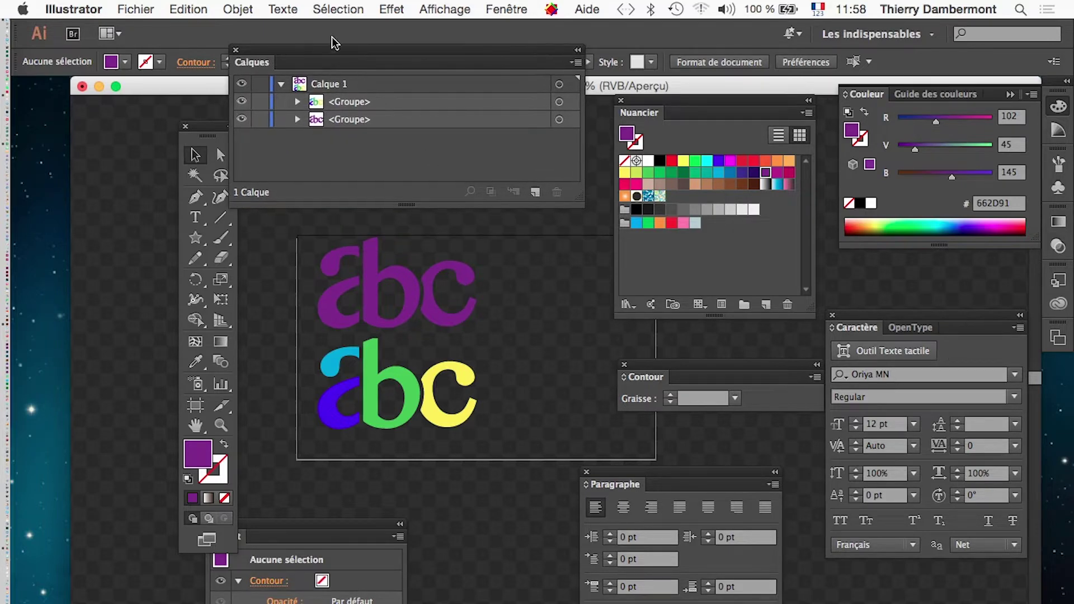
{"action": "left_click", "coordinate": [442, 10]}
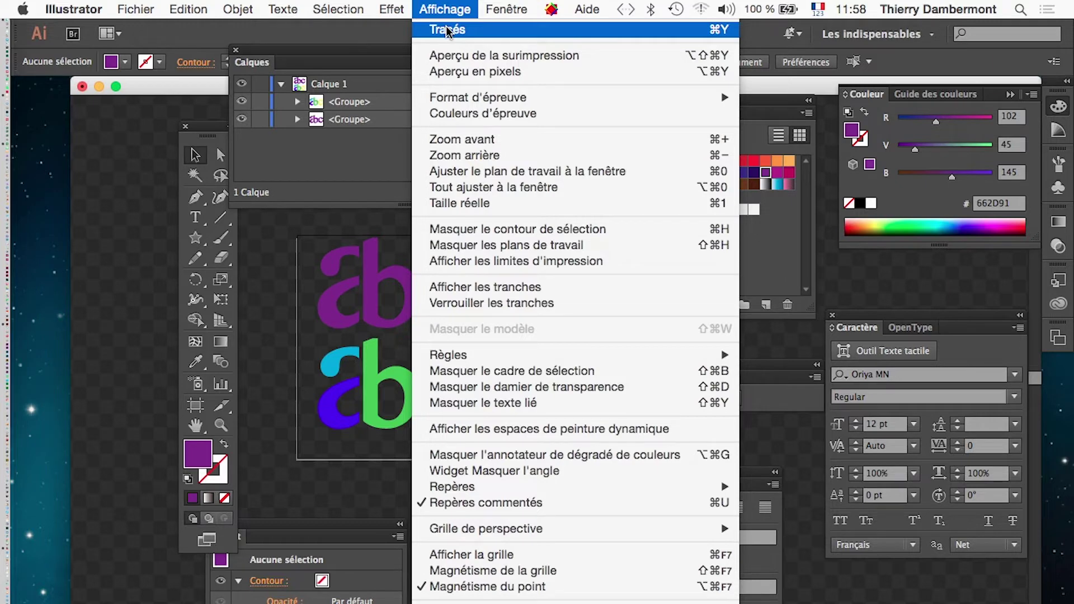
{"action": "left_click", "coordinate": [474, 32]}
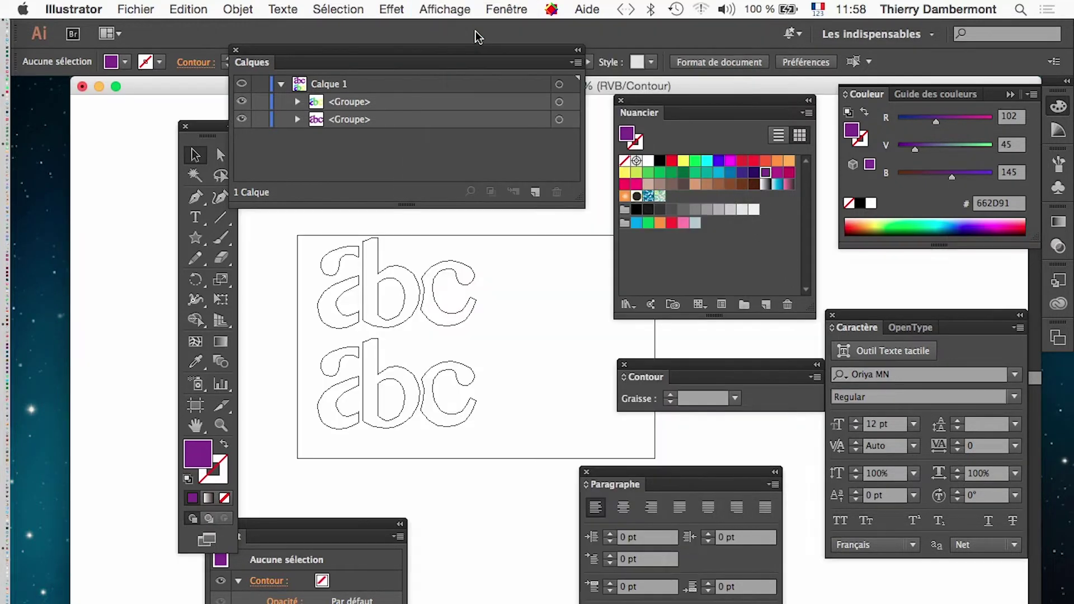
Examine the anchor points and segments of individual letter paths in both logos with the Direct Selection tool
{"action": "scroll", "coordinate": [408, 364], "scroll_direction": "up", "scroll_amount": 2}
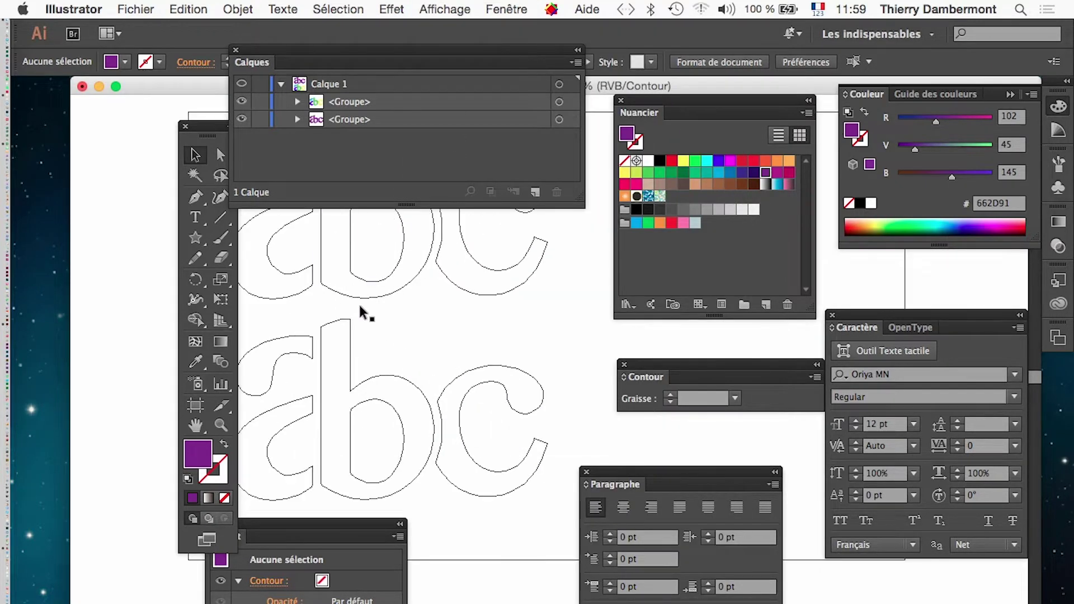
{"action": "left_click_drag", "start_coordinate": [206, 130], "coordinate": [151, 128]}
{"action": "left_click", "coordinate": [163, 154]}
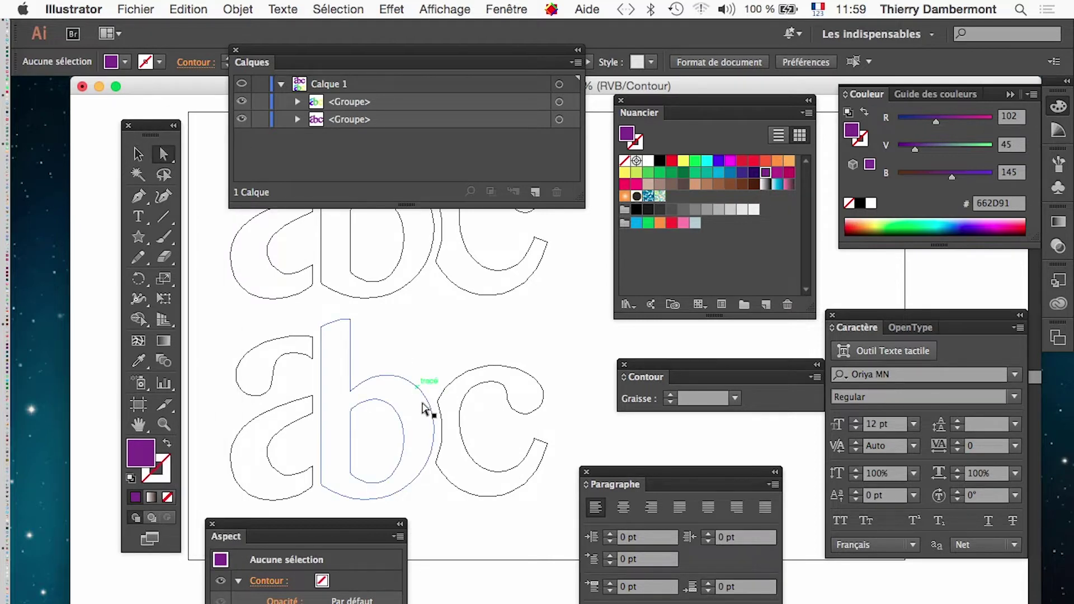
{"action": "left_click", "coordinate": [438, 392]}
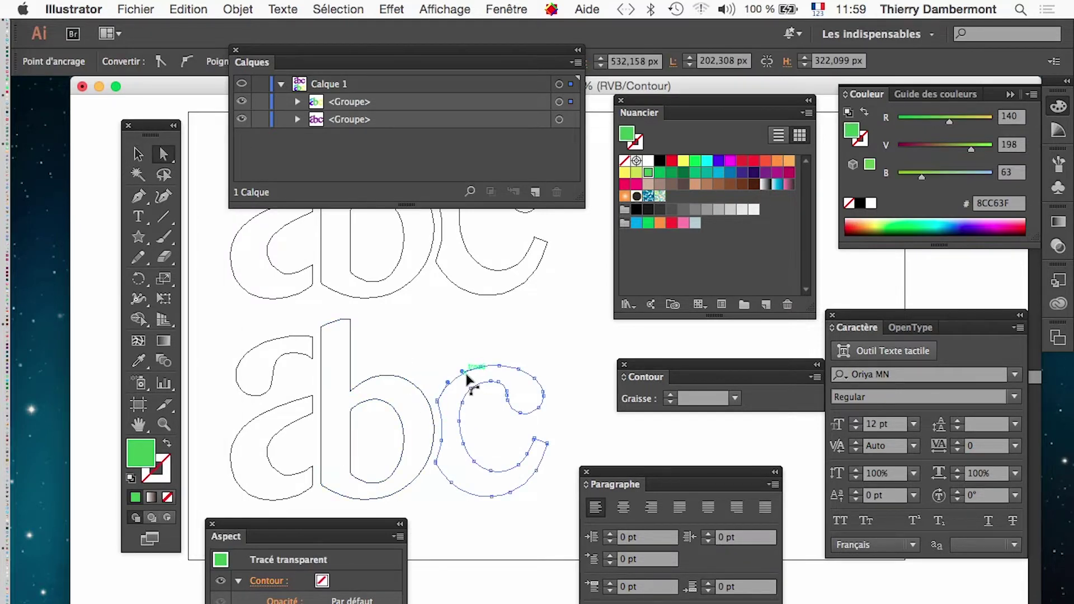
{"action": "left_click_drag", "start_coordinate": [307, 400], "coordinate": [288, 366]}
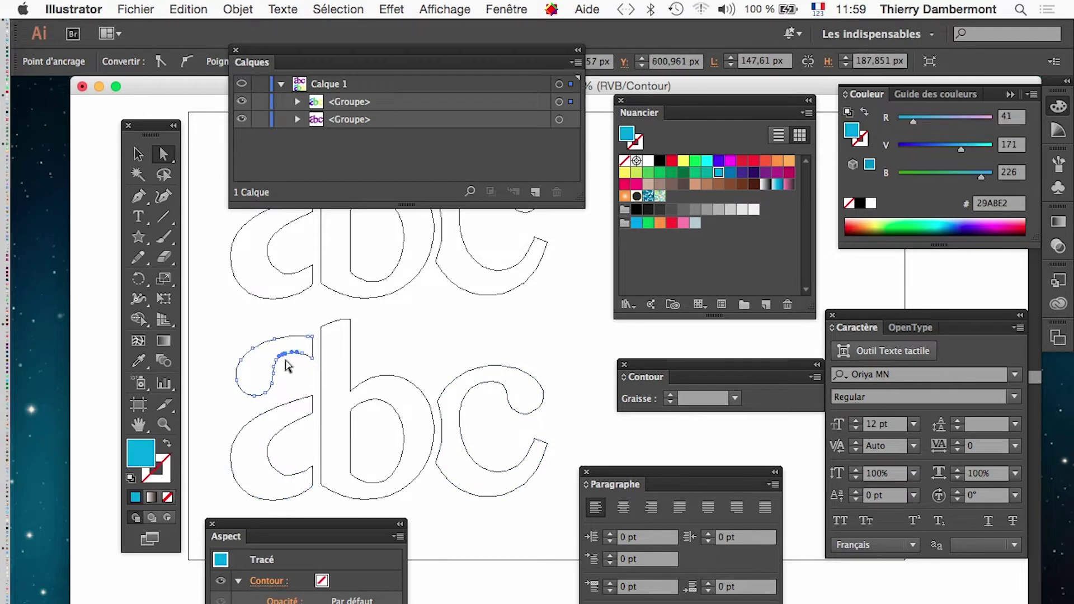
{"action": "left_click", "coordinate": [379, 301]}
{"action": "left_click", "coordinate": [470, 291]}
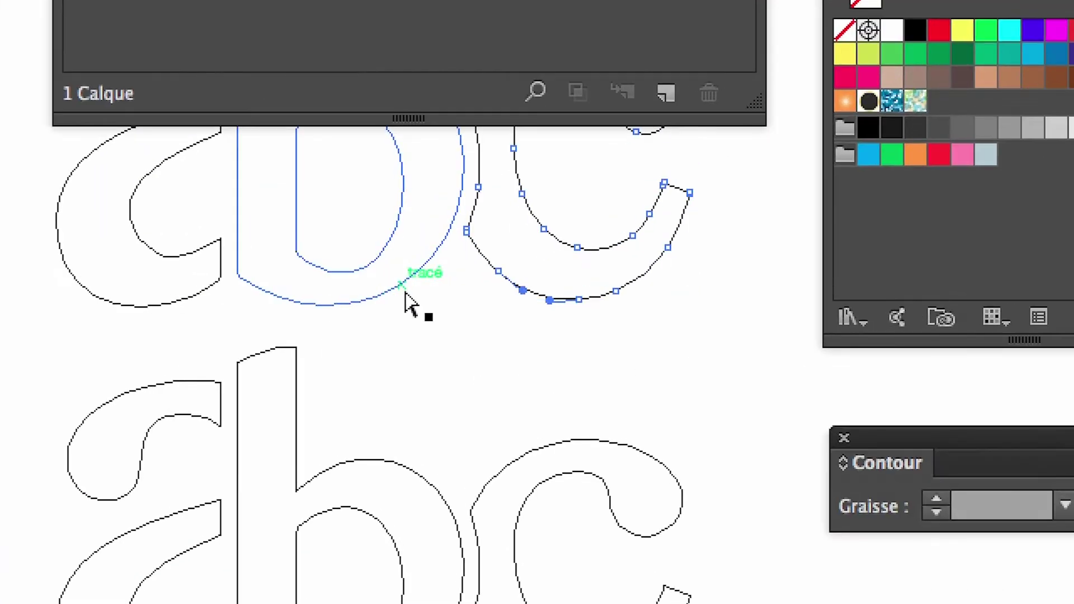
{"action": "left_click", "coordinate": [406, 299]}
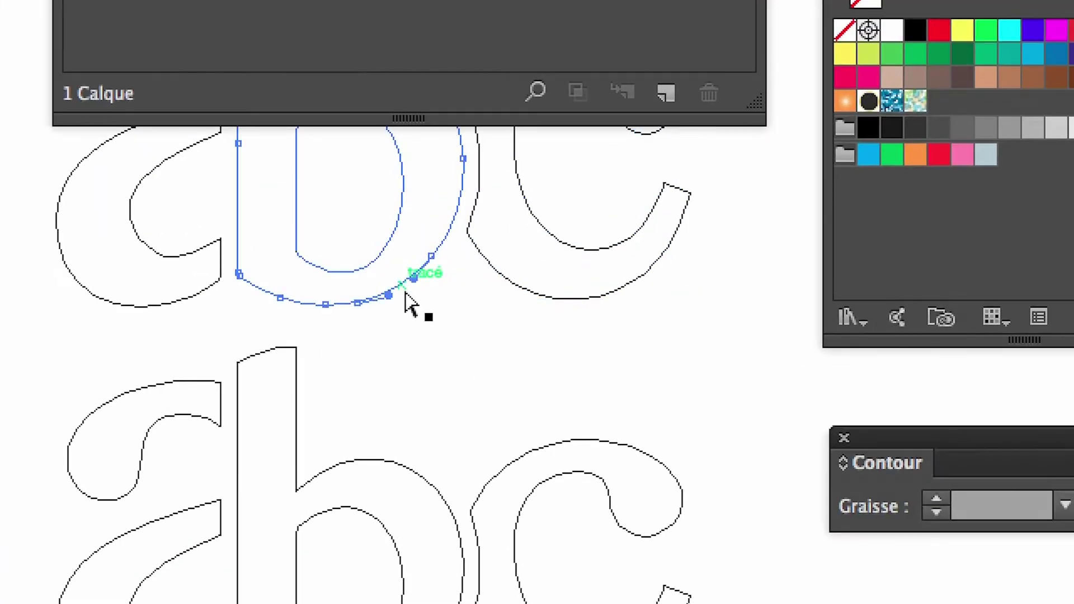
{"action": "left_click", "coordinate": [336, 291]}
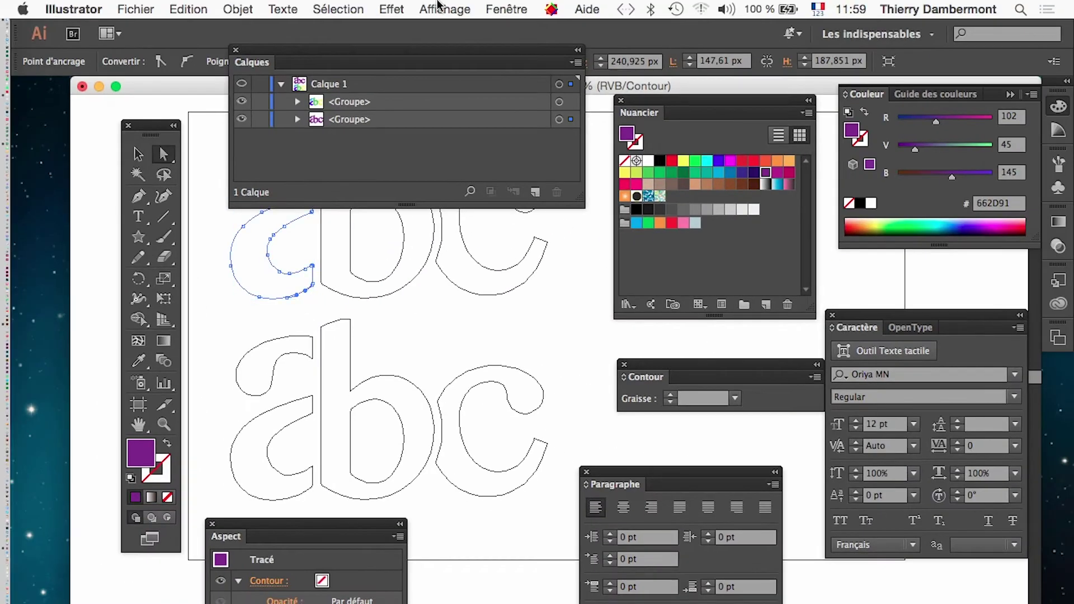
Return the artwork display from Outline to Preview and deselect the letter path
{"action": "left_click", "coordinate": [446, 9]}
{"action": "left_click", "coordinate": [450, 29]}
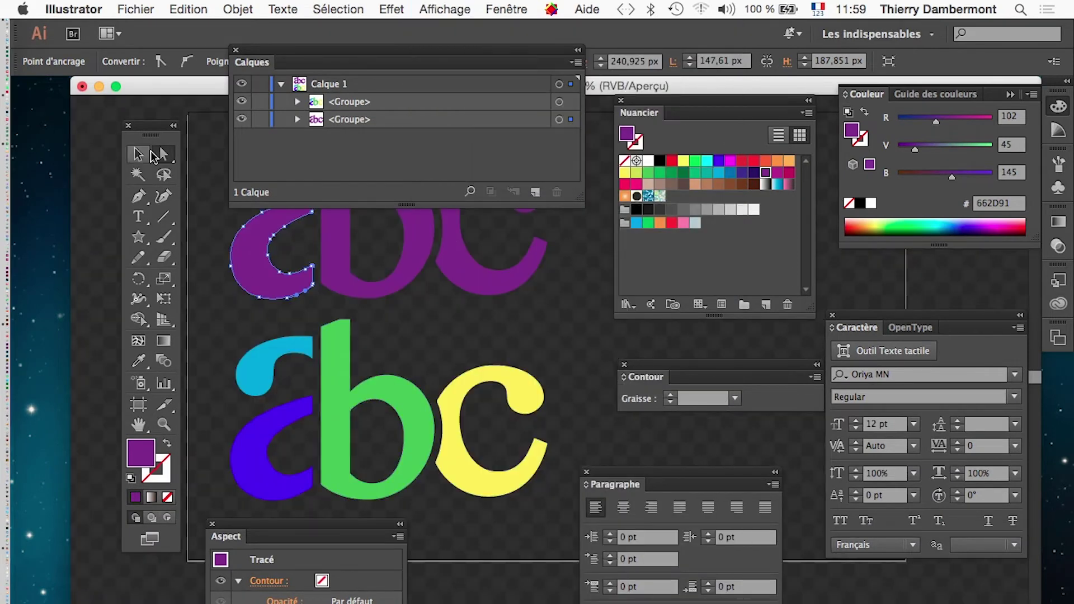
{"action": "left_click", "coordinate": [152, 108]}
Save the document as a new version named logo-texte-04.ai in the same folder, keeping the default Illustrator CC options
{"action": "left_click", "coordinate": [136, 9]}
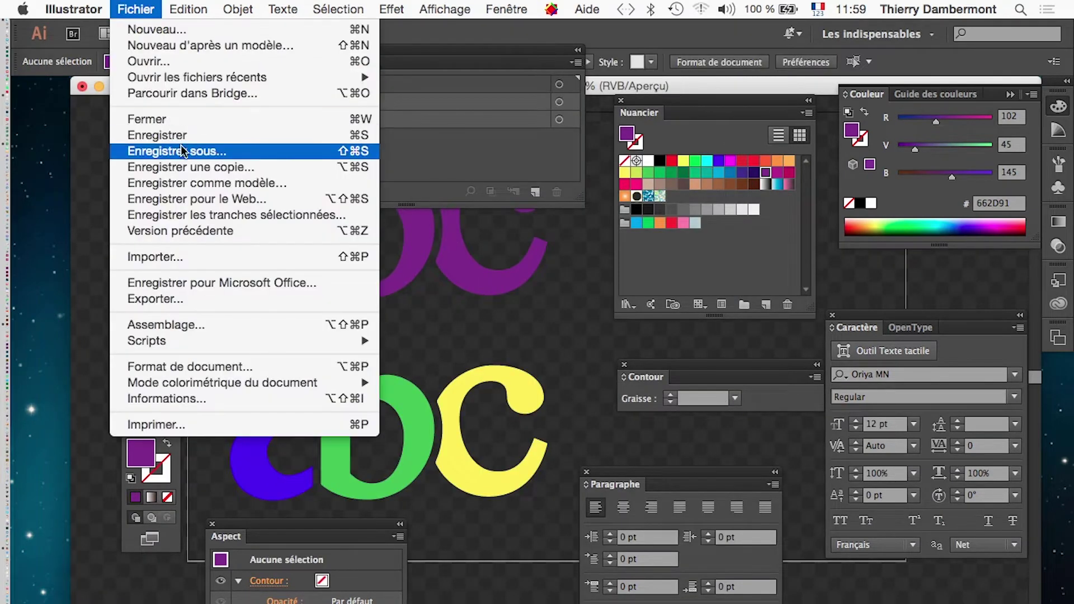
{"action": "left_click", "coordinate": [199, 150]}
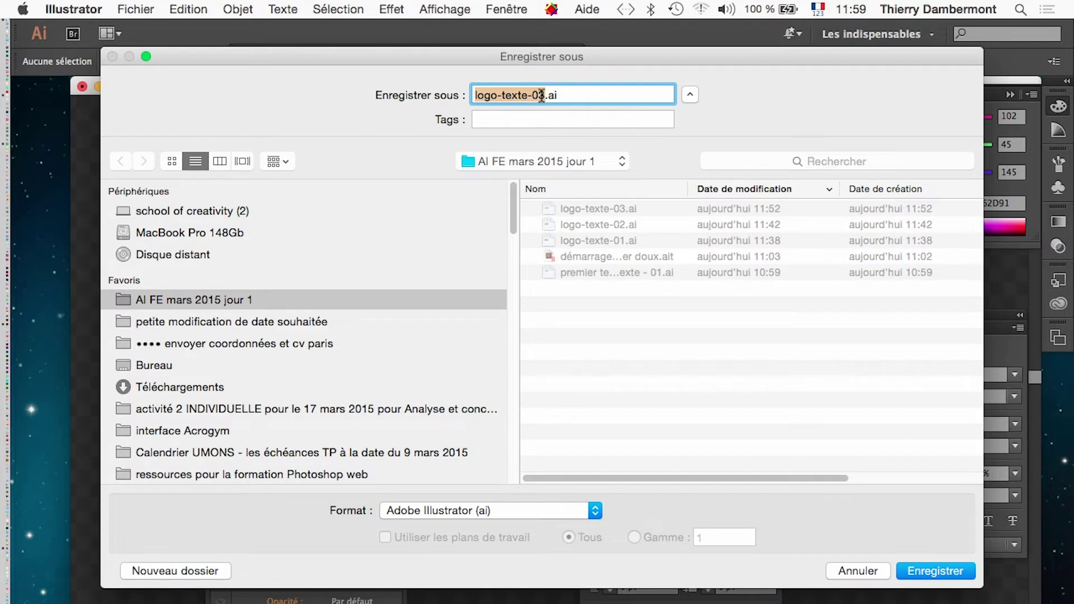
{"action": "left_click", "coordinate": [538, 96]}
{"action": "key", "text": "Delete"}
{"action": "type", "text": "4"}
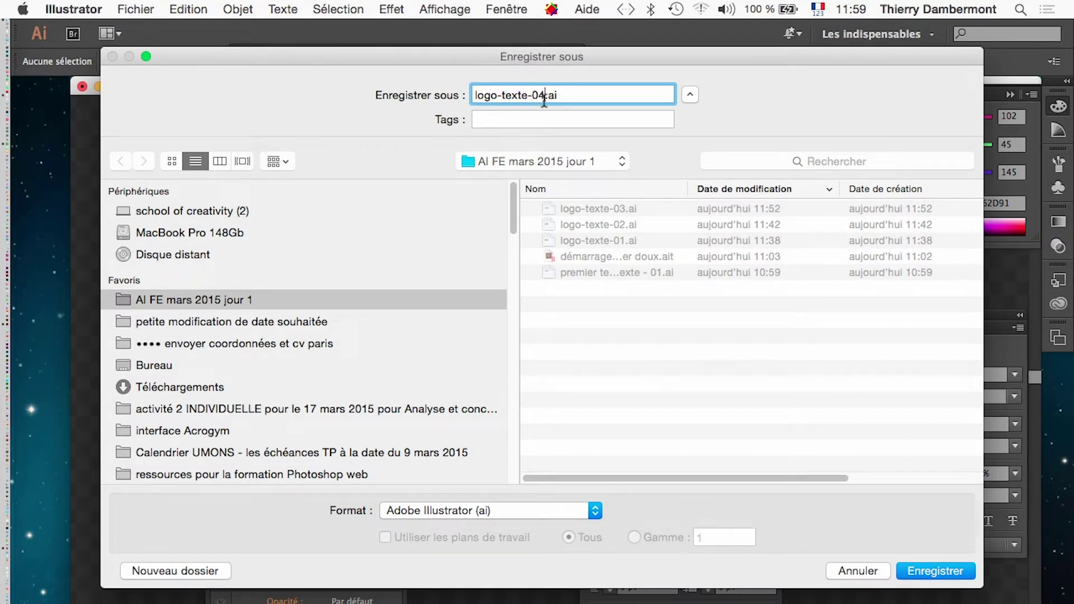
{"action": "left_click", "coordinate": [929, 570]}
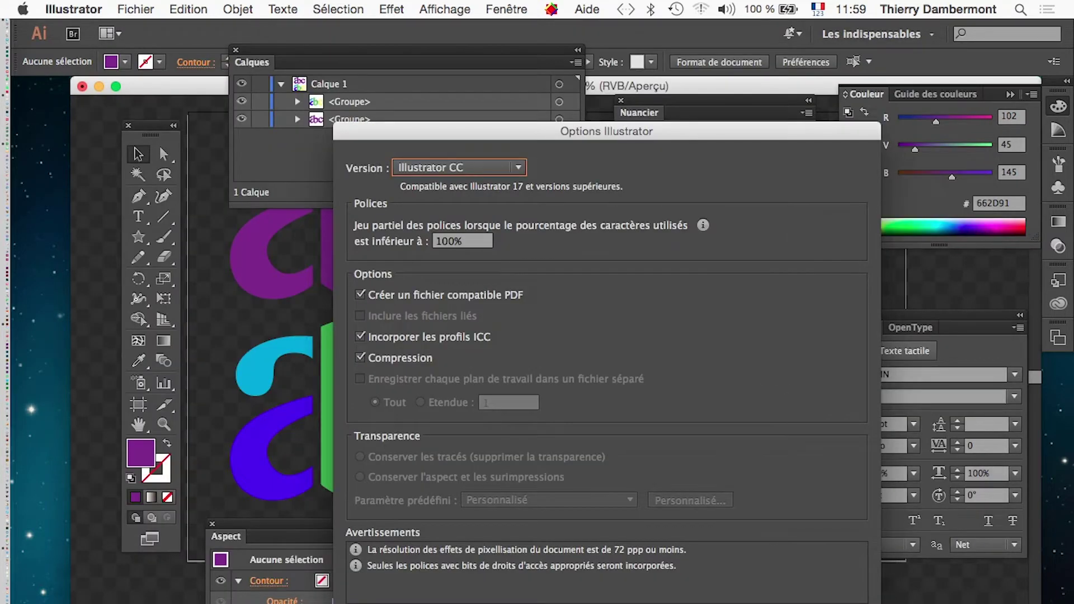
{"action": "key", "text": "Return"}
Duplicate the multicolored abc group to its right and move the copy outside the artboard
{"action": "key", "text": "super+minus"}
{"action": "key", "text": "super+minus"}
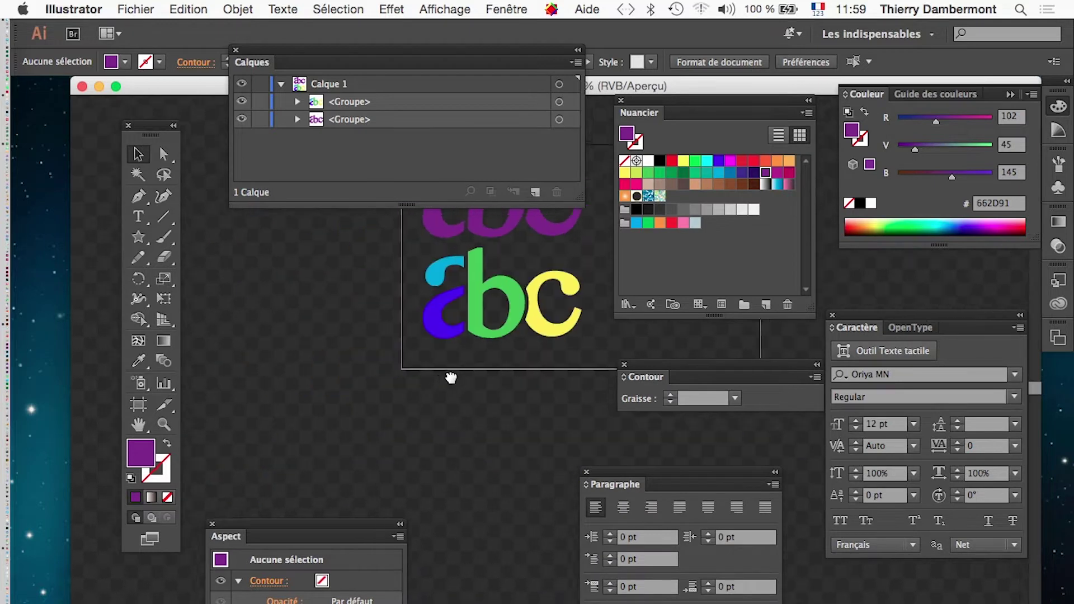
{"action": "left_click_drag", "start_coordinate": [449, 372], "coordinate": [269, 446]}
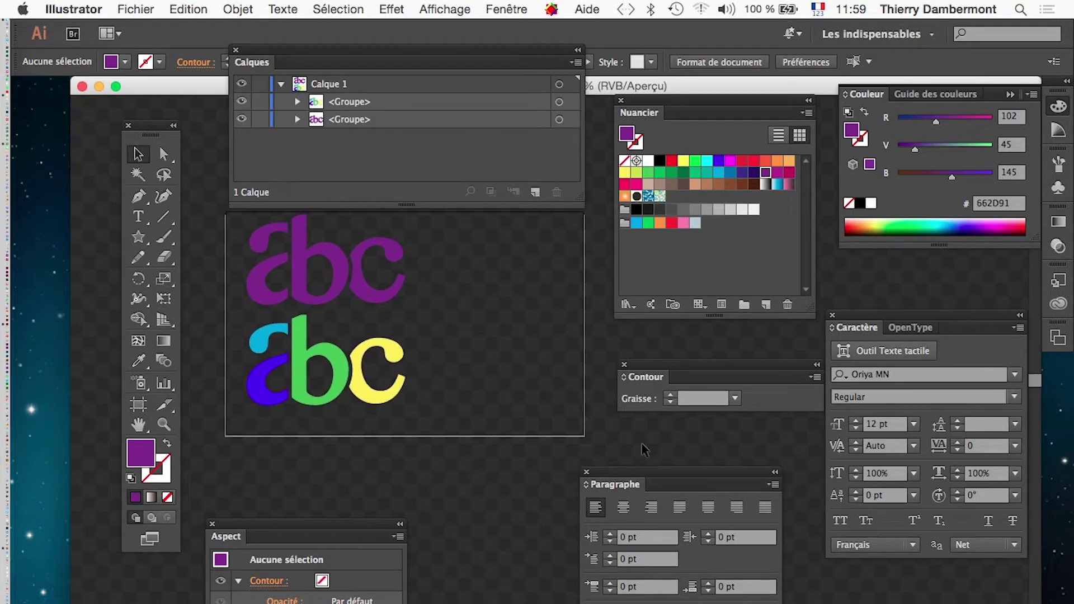
{"action": "left_click", "coordinate": [267, 345]}
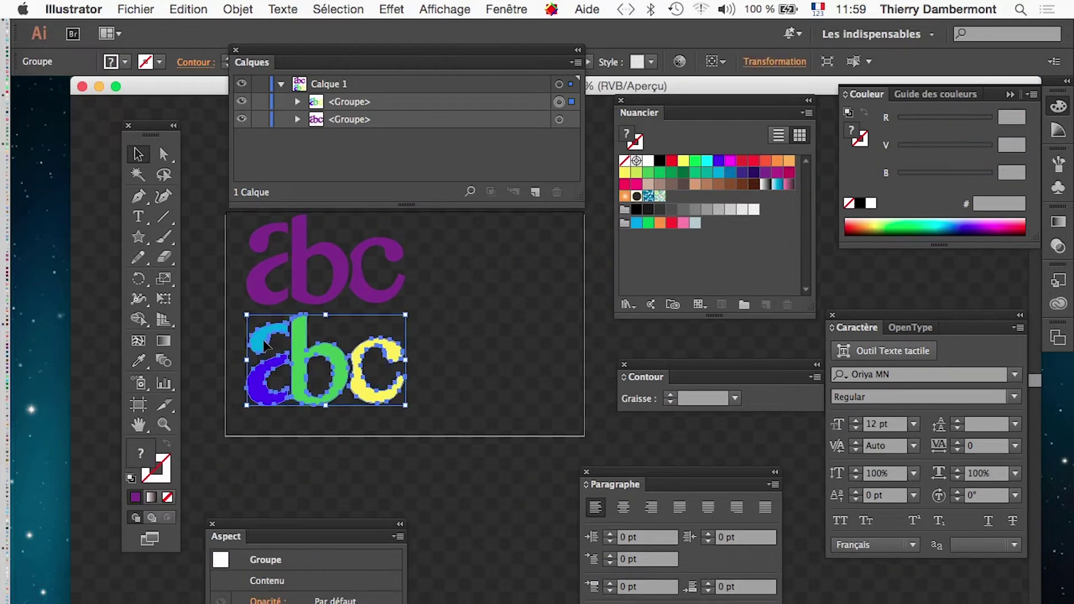
{"action": "left_click_drag", "start_coordinate": [263, 344], "coordinate": [448, 344]}
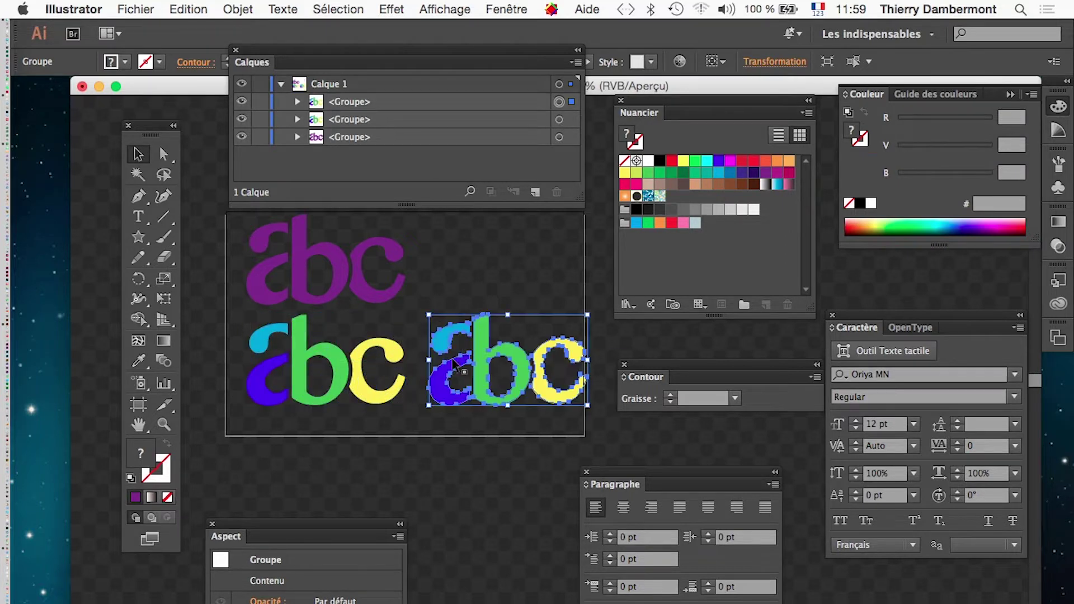
{"action": "left_click_drag", "start_coordinate": [481, 454], "coordinate": [270, 454]}
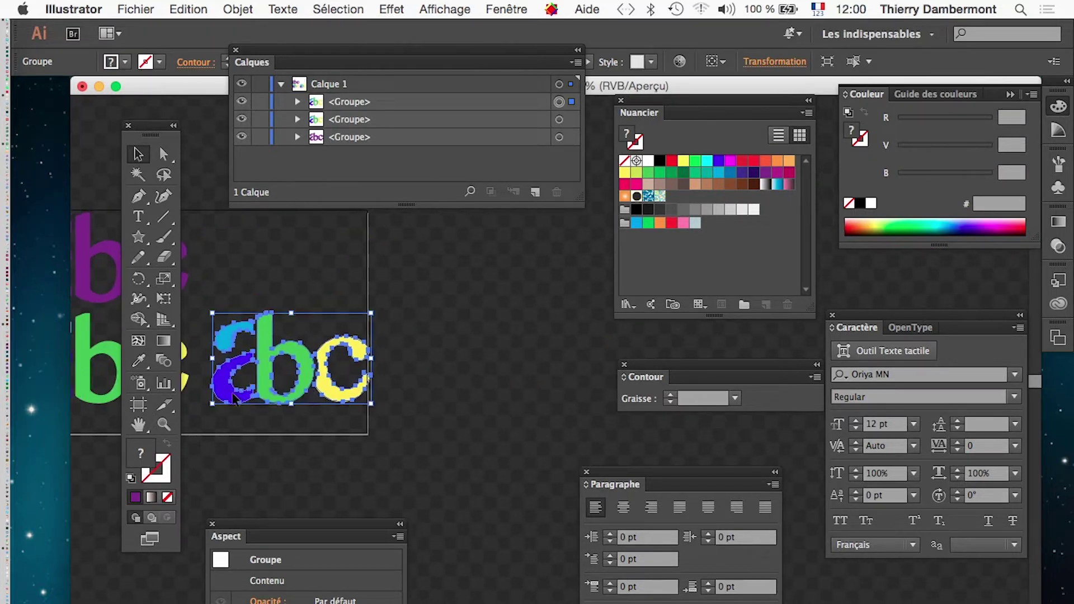
{"action": "left_click_drag", "start_coordinate": [213, 395], "coordinate": [430, 395]}
Move the Tools panel clear of the enlarged multicolored logo copy
{"action": "key", "text": "super+equal"}
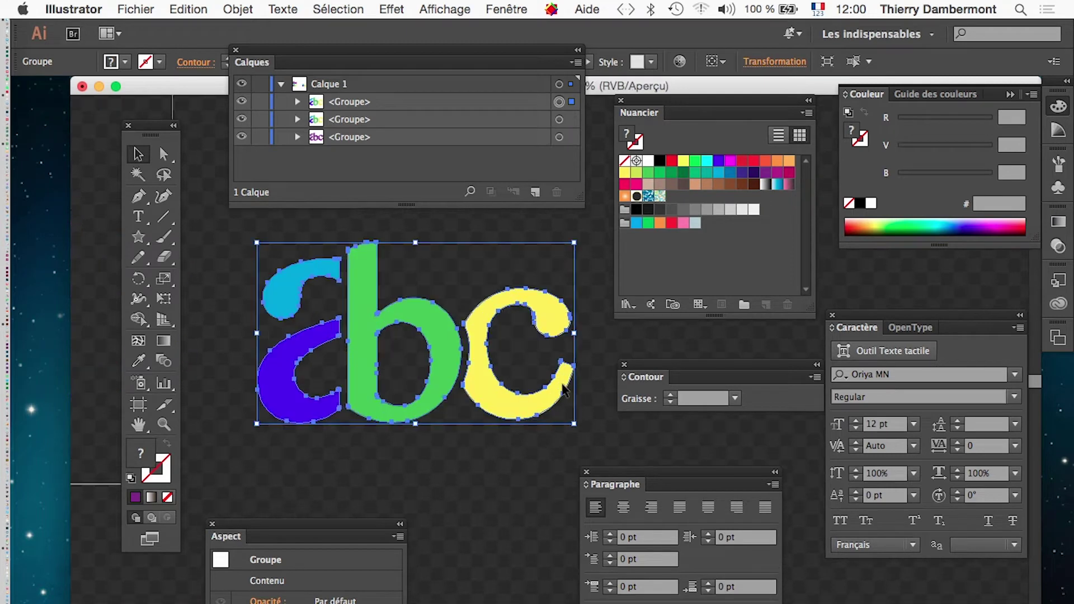
{"action": "key", "text": "super+equal"}
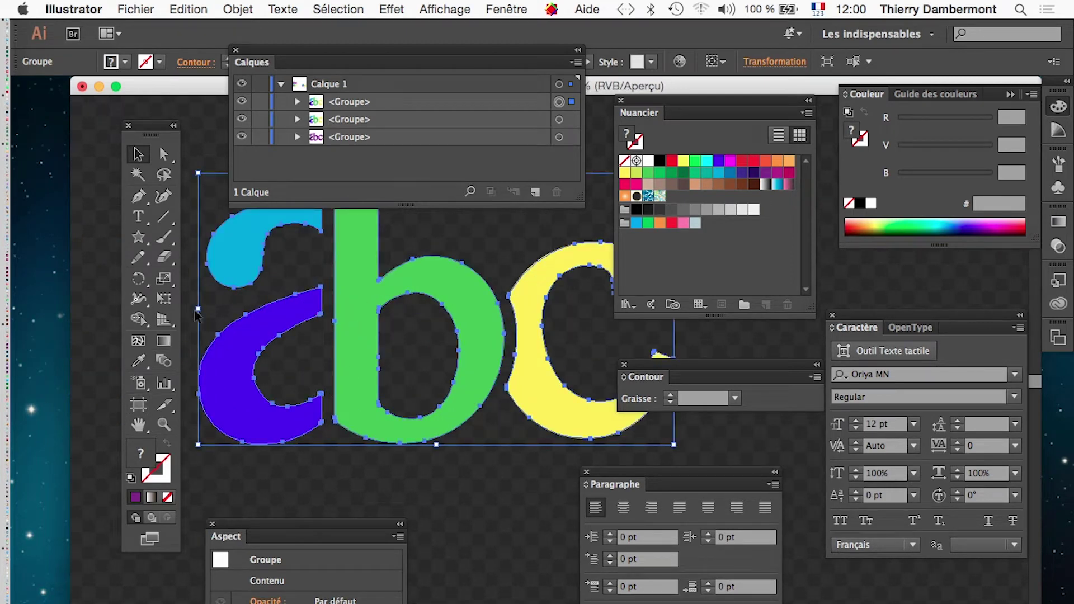
{"action": "left_click_drag", "start_coordinate": [159, 128], "coordinate": [111, 112]}
{"action": "left_click", "coordinate": [100, 410]}
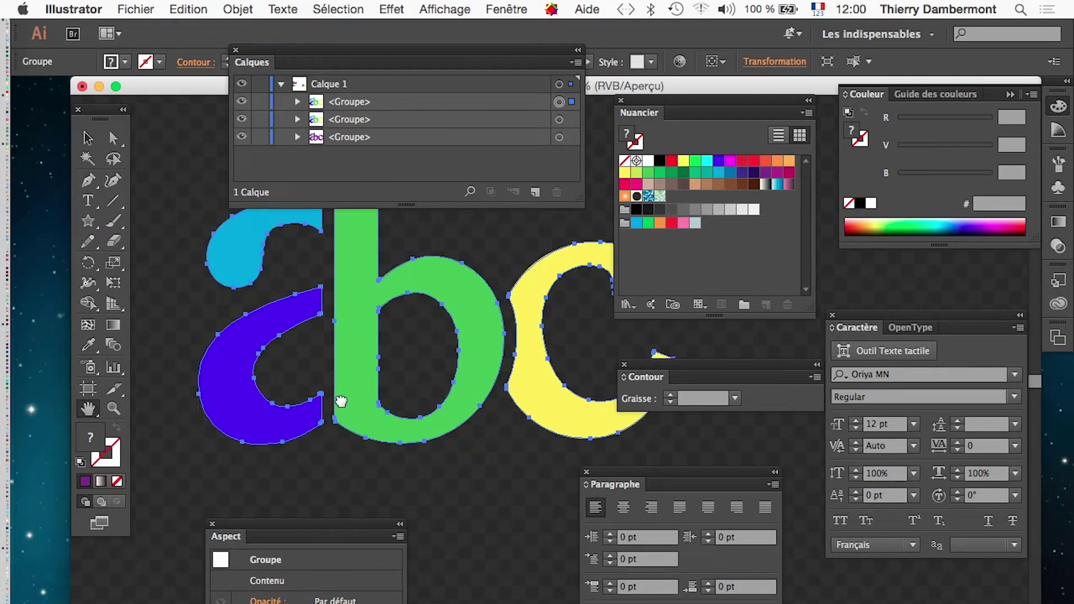
{"action": "left_click_drag", "start_coordinate": [339, 401], "coordinate": [331, 427]}
{"action": "left_click_drag", "start_coordinate": [324, 377], "coordinate": [270, 391]}
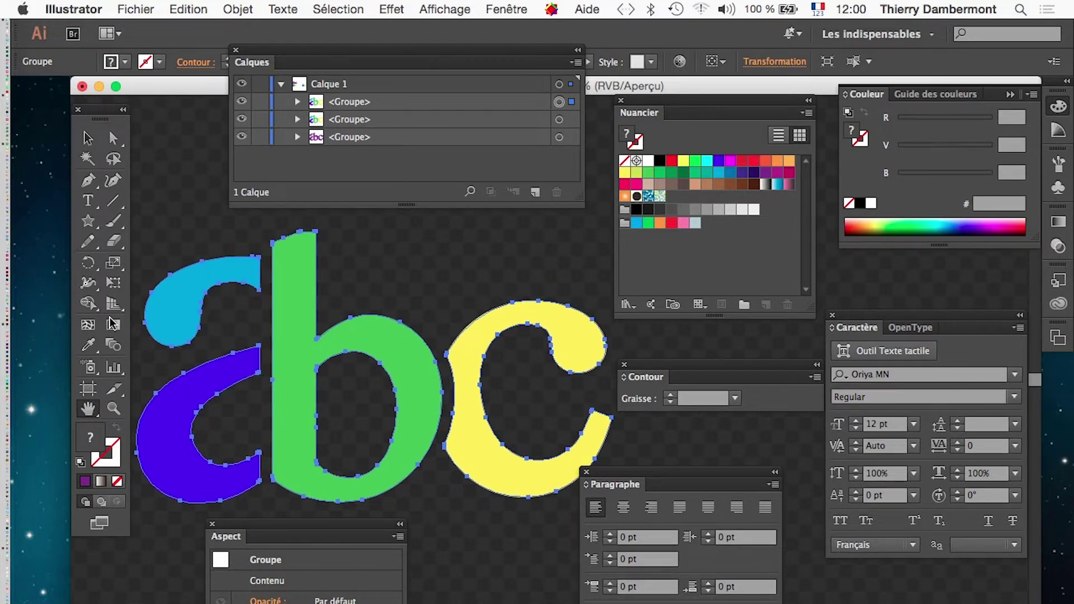
Try selecting the anchor points where the copied b's stem meets its bowl, outside and inside, with the Direct Selection tool
{"action": "left_click", "coordinate": [113, 138]}
{"action": "left_click", "coordinate": [170, 183]}
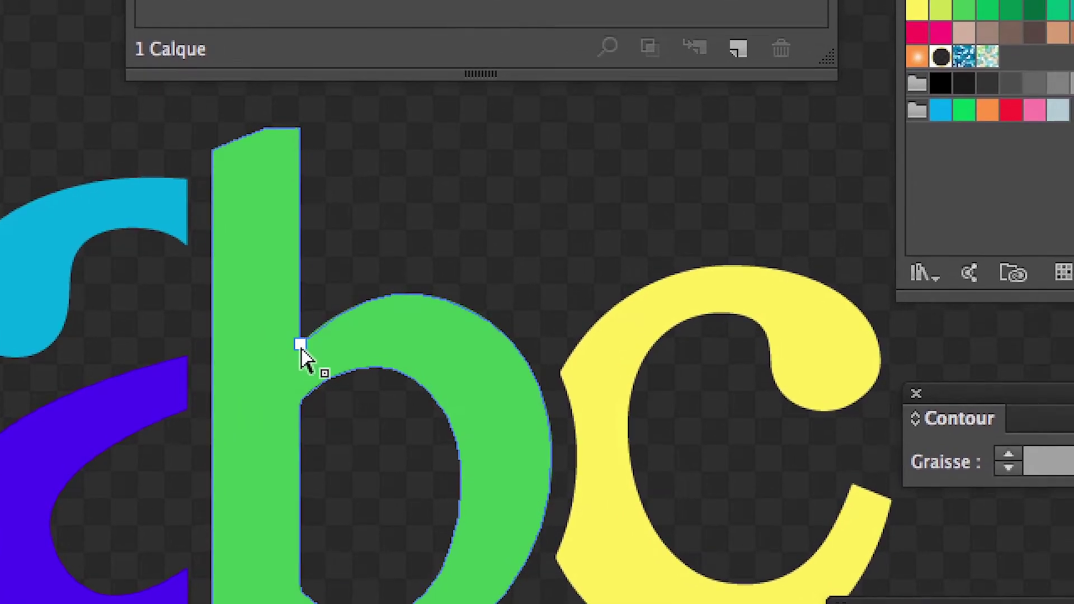
{"action": "left_click", "coordinate": [301, 347]}
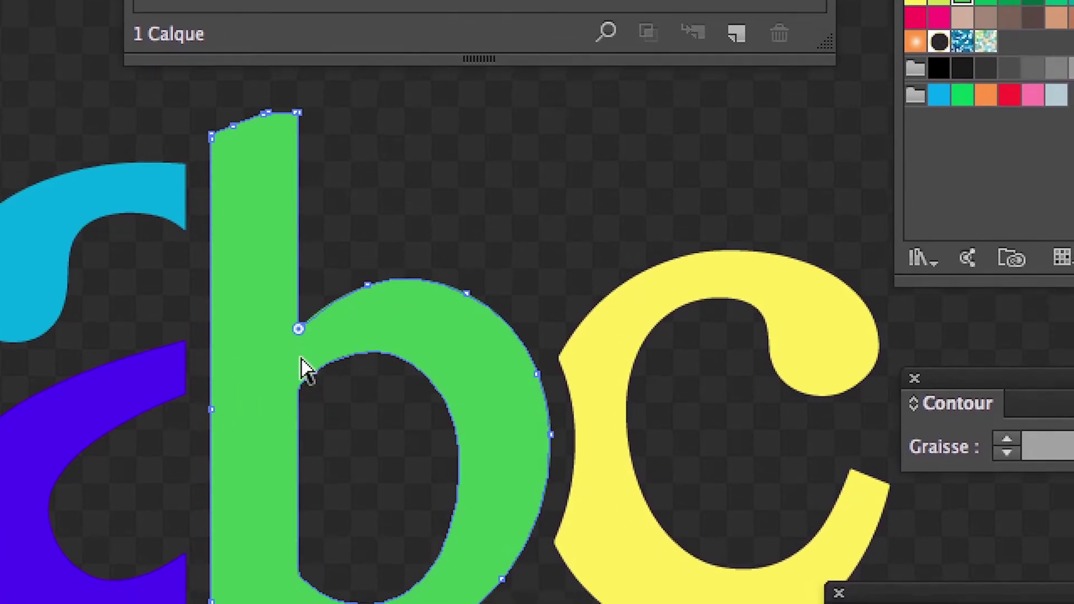
{"action": "left_click", "coordinate": [301, 369]}
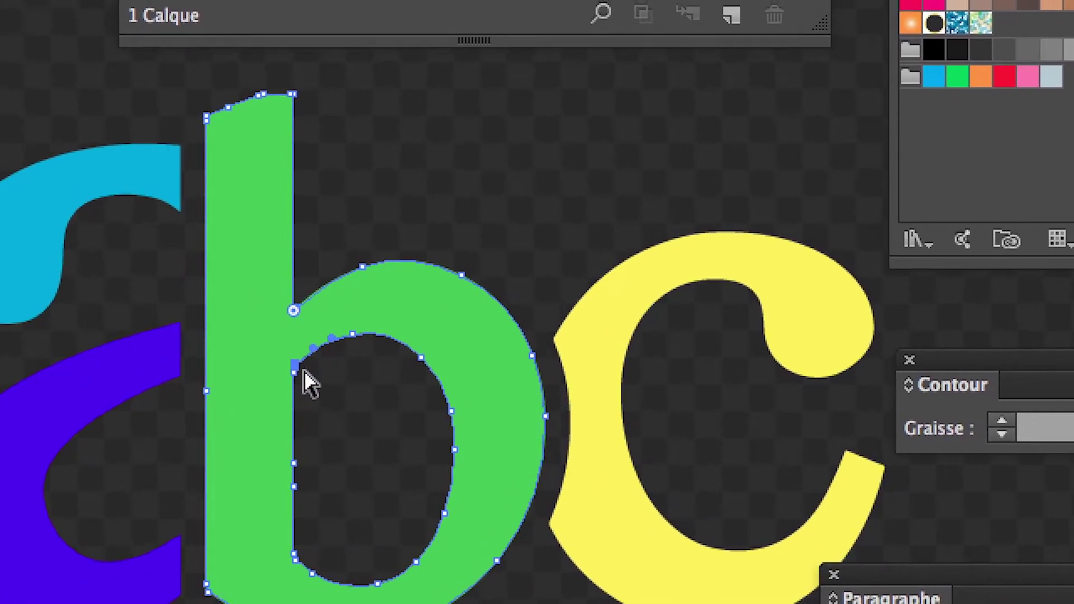
{"action": "scroll", "coordinate": [302, 367], "scroll_direction": "up", "scroll_amount": 2}
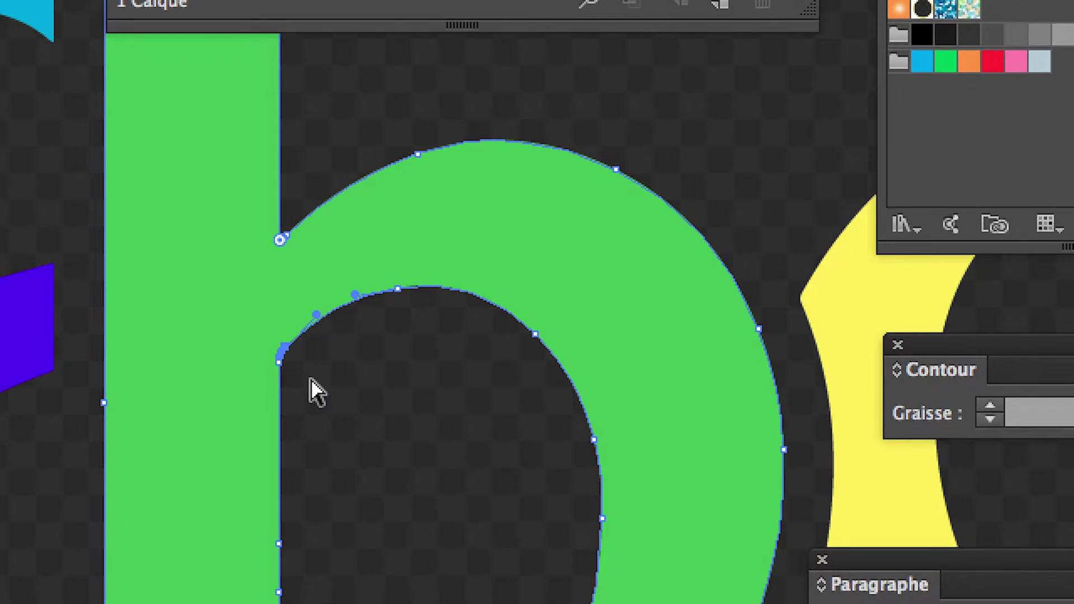
{"action": "left_click", "coordinate": [311, 380]}
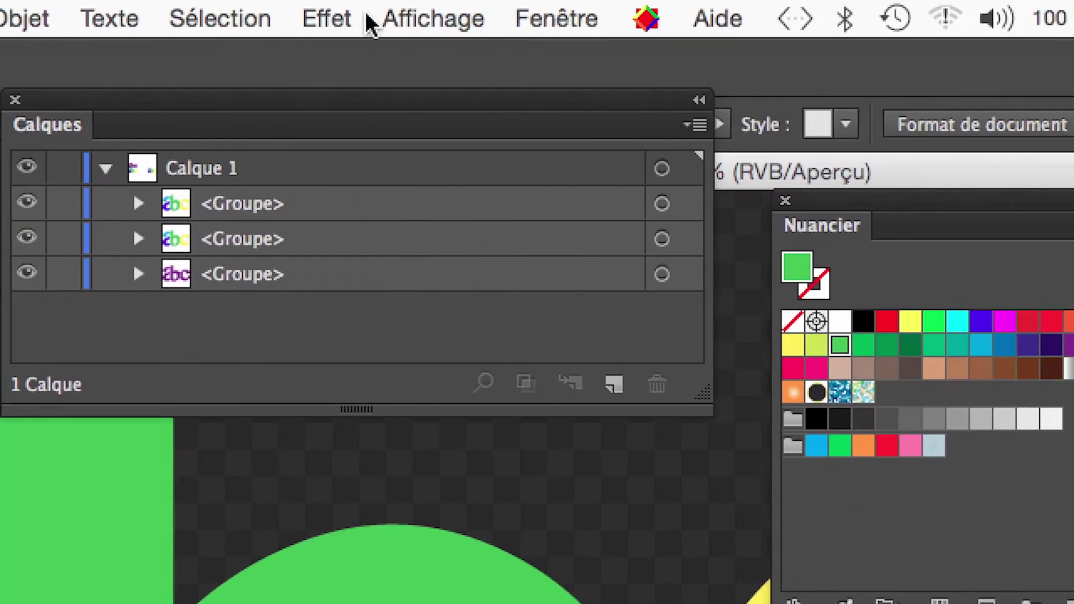
Switch the artwork display to Outline and try marquee-selecting the anchor points at the b's stem-bowl junction
{"action": "left_click", "coordinate": [459, 20]}
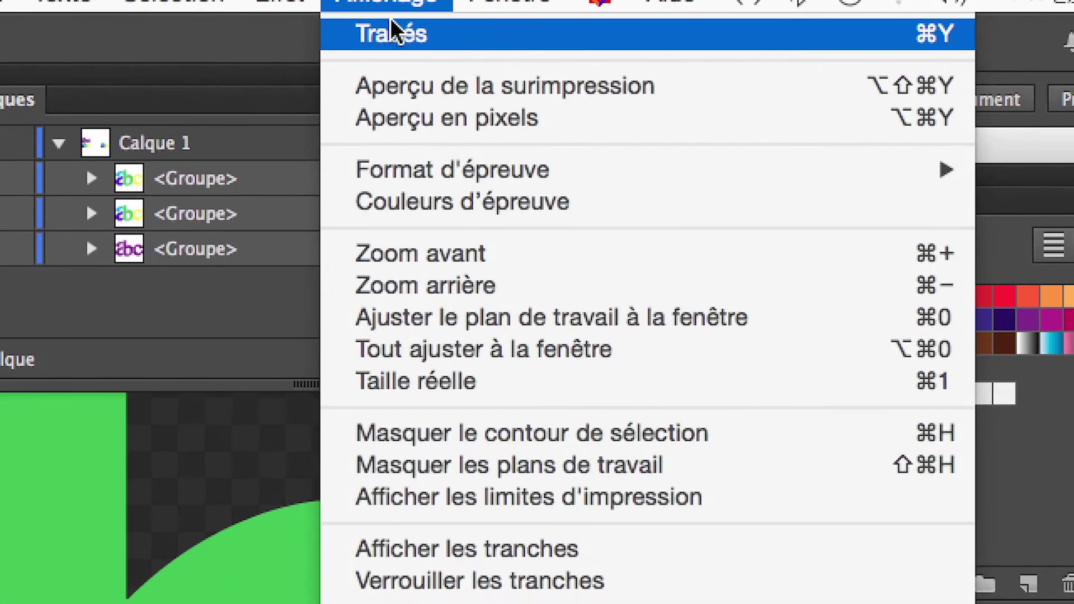
{"action": "left_click", "coordinate": [466, 54]}
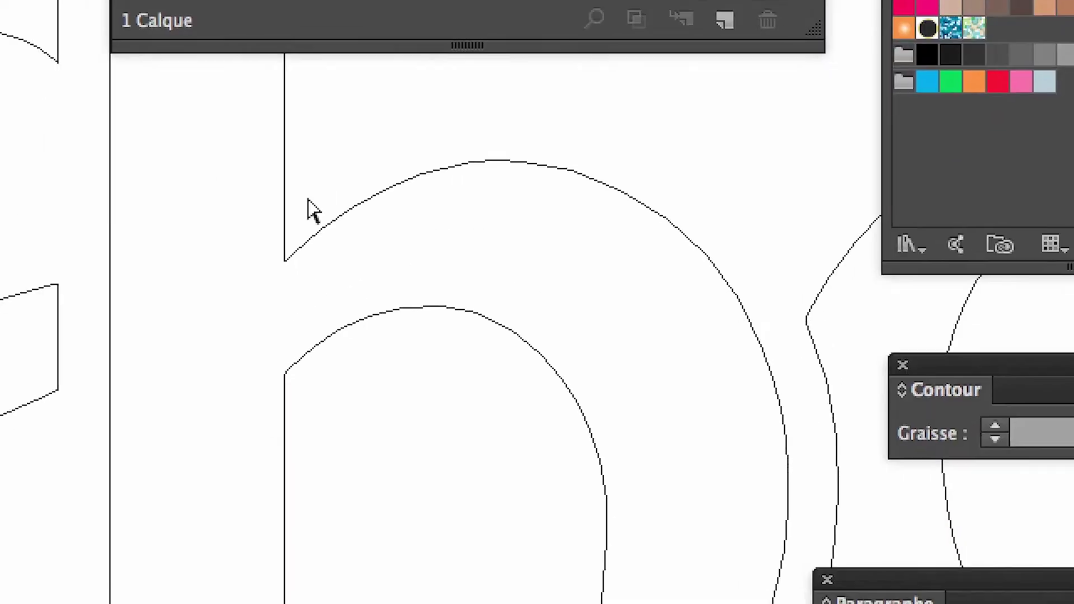
{"action": "left_click_drag", "start_coordinate": [274, 221], "coordinate": [327, 299]}
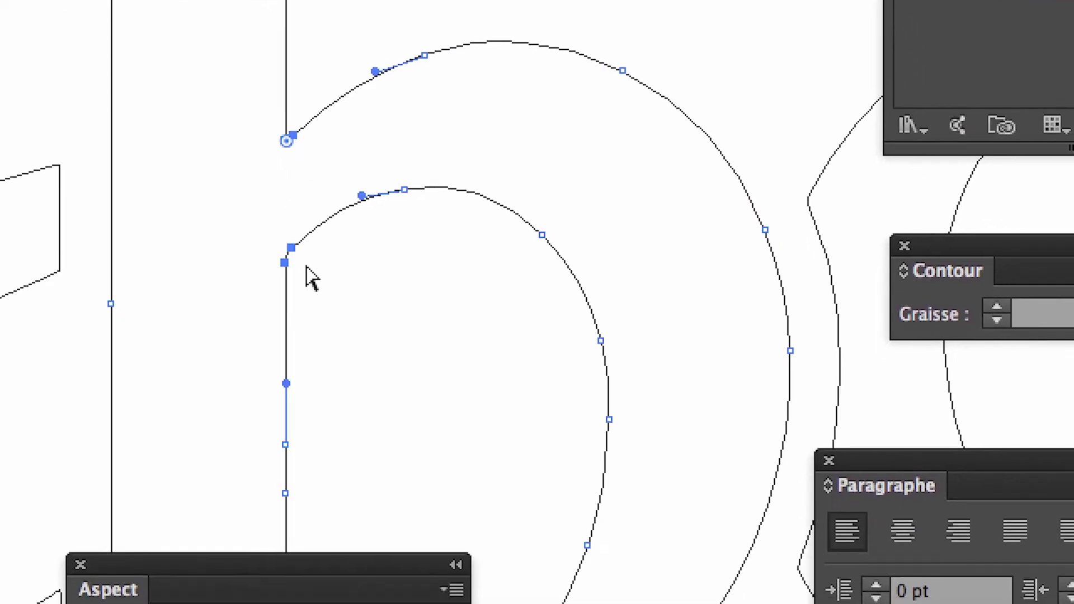
{"action": "left_click", "coordinate": [271, 139]}
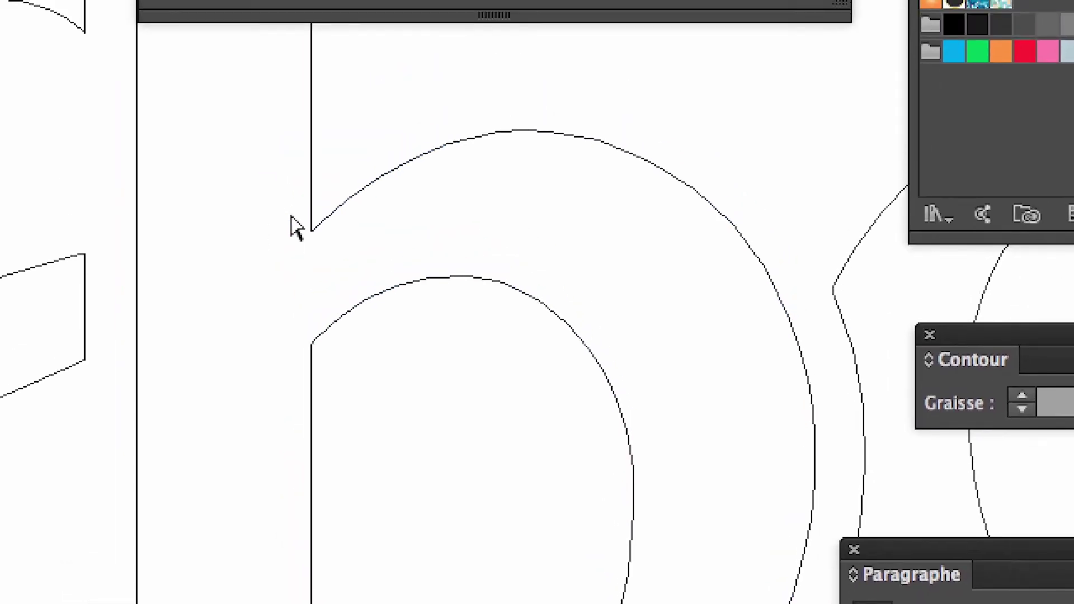
{"action": "left_click_drag", "start_coordinate": [292, 217], "coordinate": [331, 255]}
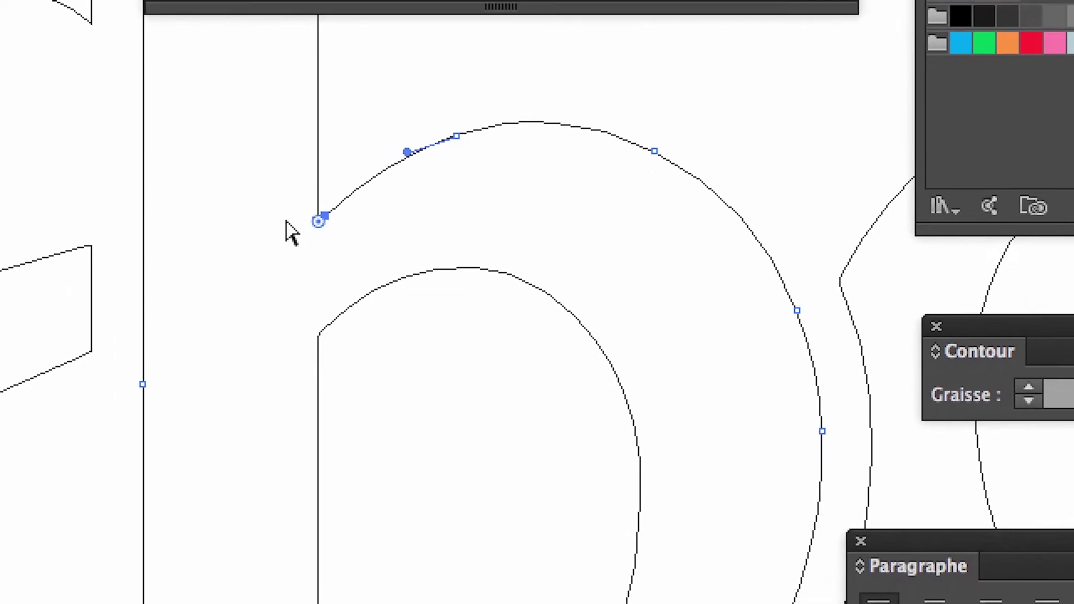
{"action": "left_click", "coordinate": [277, 208]}
Marquee-select the anchor points at both the outer and inner stem-bowl junctions of the b and move them up slightly
{"action": "left_click_drag", "start_coordinate": [291, 225], "coordinate": [339, 261]}
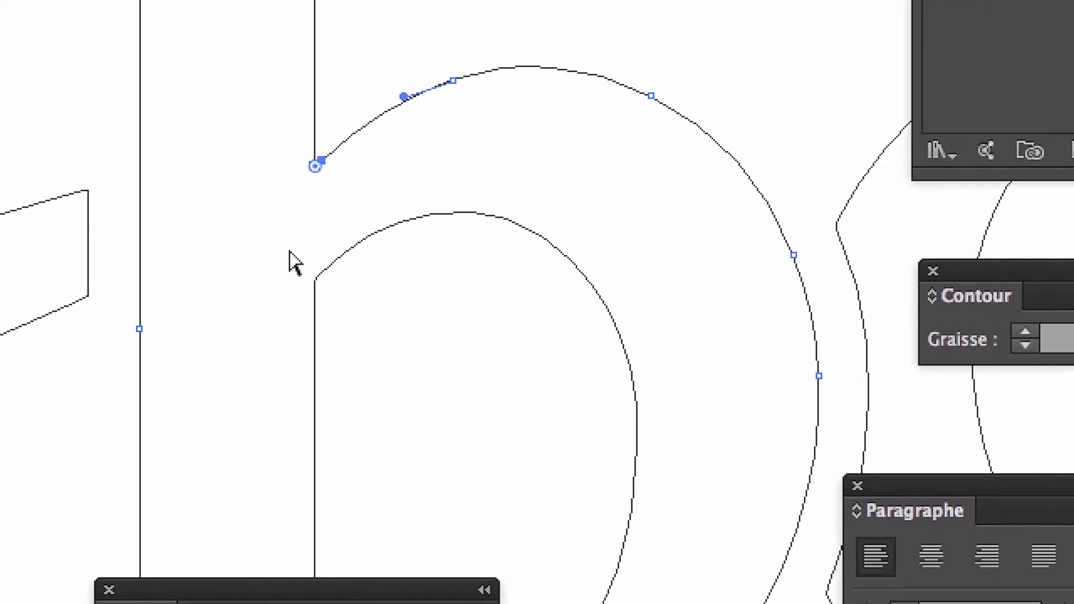
{"action": "left_click_drag", "start_coordinate": [294, 320], "coordinate": [331, 350]}
{"action": "left_click_drag", "start_coordinate": [304, 261], "coordinate": [319, 283]}
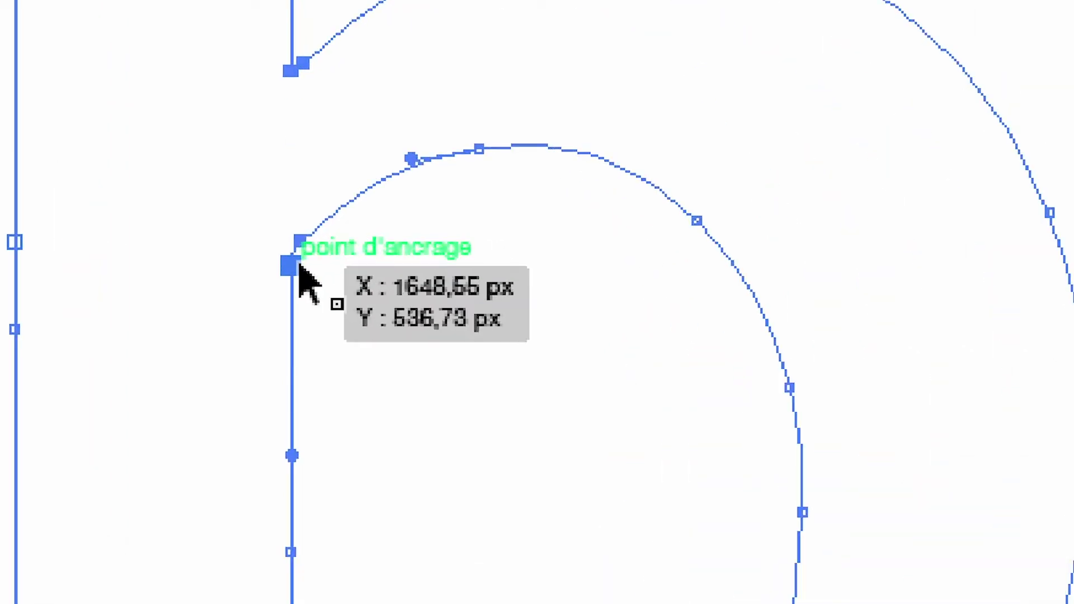
{"action": "left_click_drag", "start_coordinate": [301, 267], "coordinate": [298, 252]}
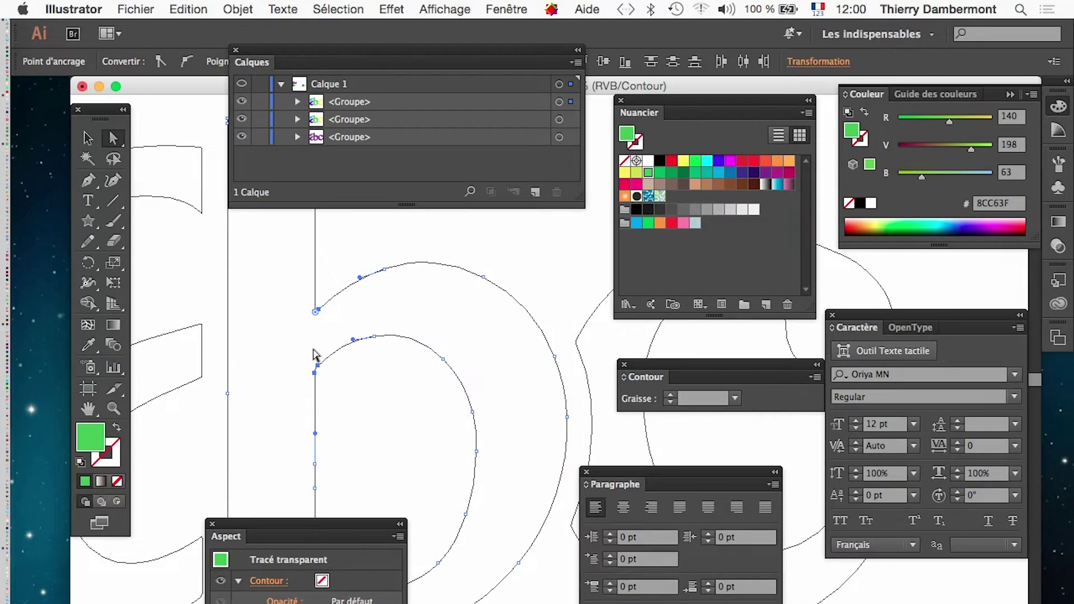
{"action": "key", "text": "Up"}
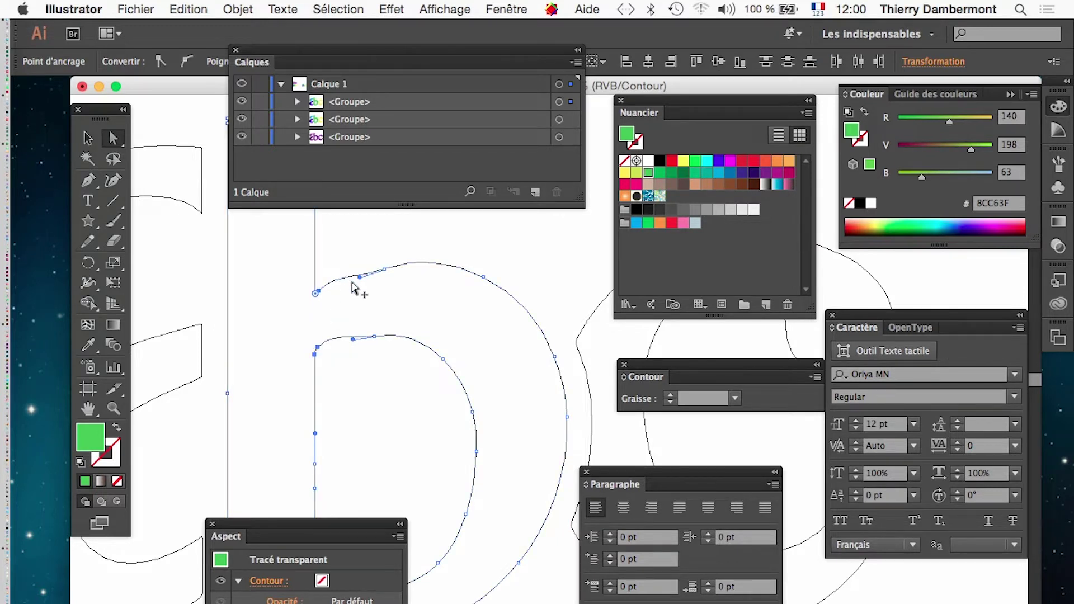
Try to shift the selected junction anchor points of the b slightly to the right
{"action": "scroll", "coordinate": [353, 288], "scroll_direction": "up", "scroll_amount": 2}
{"action": "left_click", "coordinate": [296, 297]}
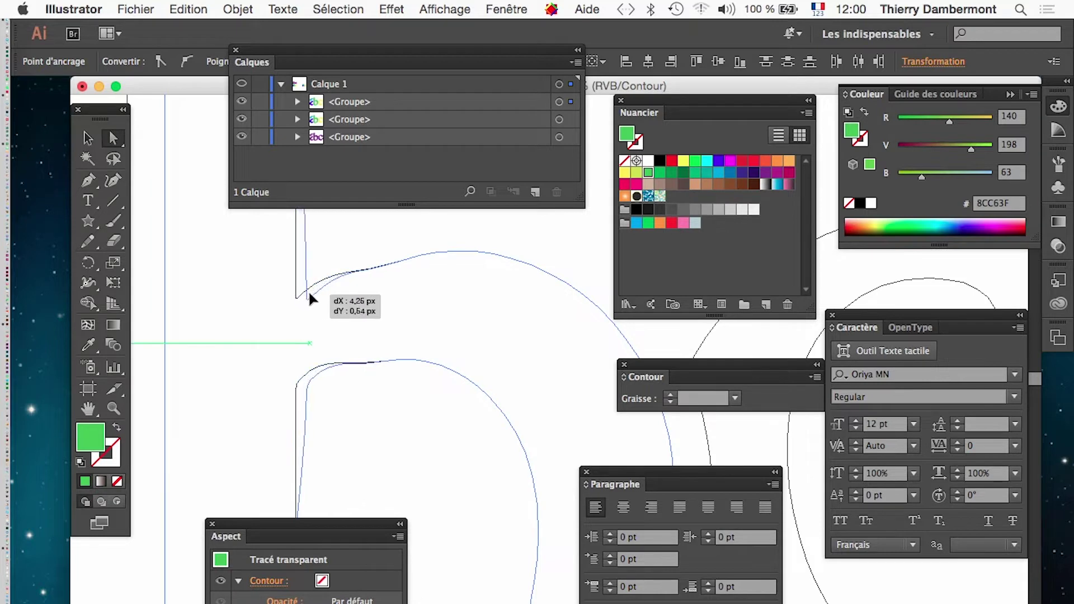
{"action": "left_click", "coordinate": [319, 278]}
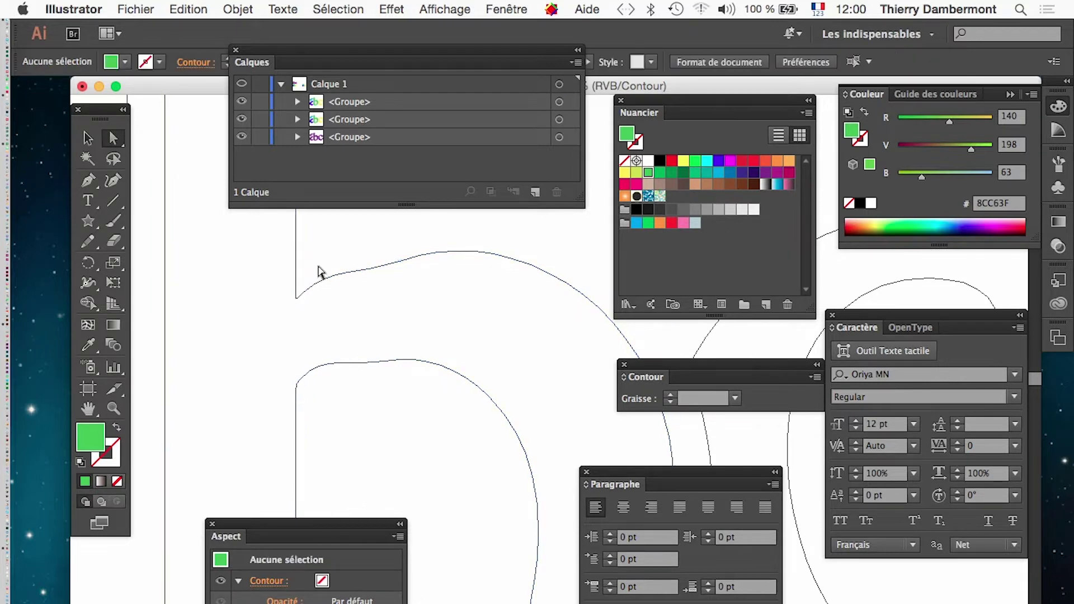
Pull the extra anchor point beside the b's outer junction away to the right and delete it with the Pen tool
{"action": "left_click", "coordinate": [302, 295]}
{"action": "scroll", "coordinate": [306, 296], "scroll_direction": "up", "scroll_amount": 2}
{"action": "left_click", "coordinate": [312, 280]}
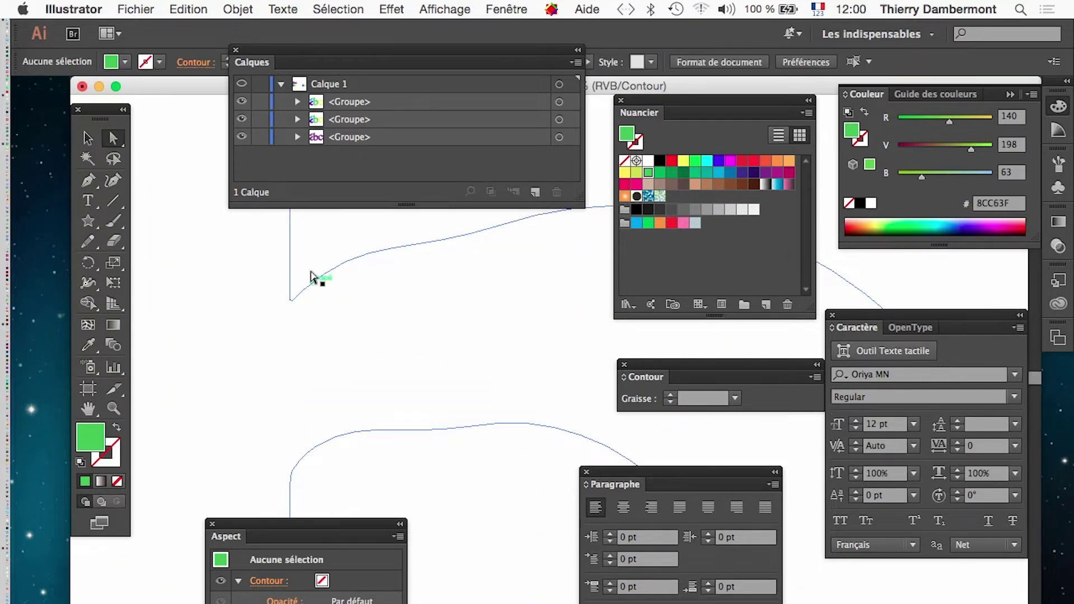
{"action": "left_click", "coordinate": [297, 290]}
{"action": "left_click_drag", "start_coordinate": [303, 300], "coordinate": [321, 300]}
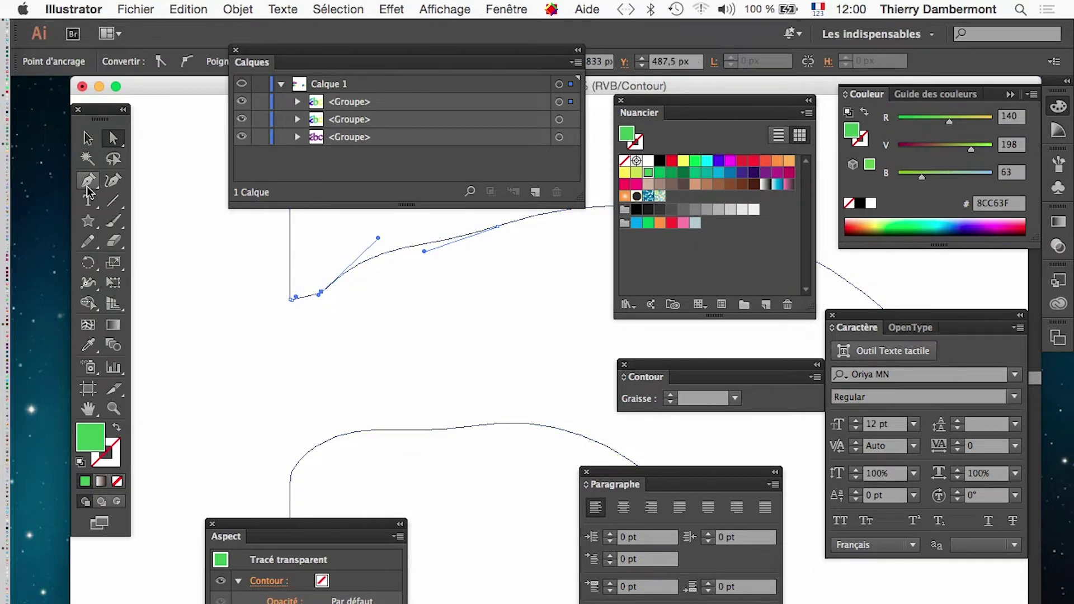
{"action": "left_click", "coordinate": [88, 181]}
{"action": "left_click", "coordinate": [320, 293]}
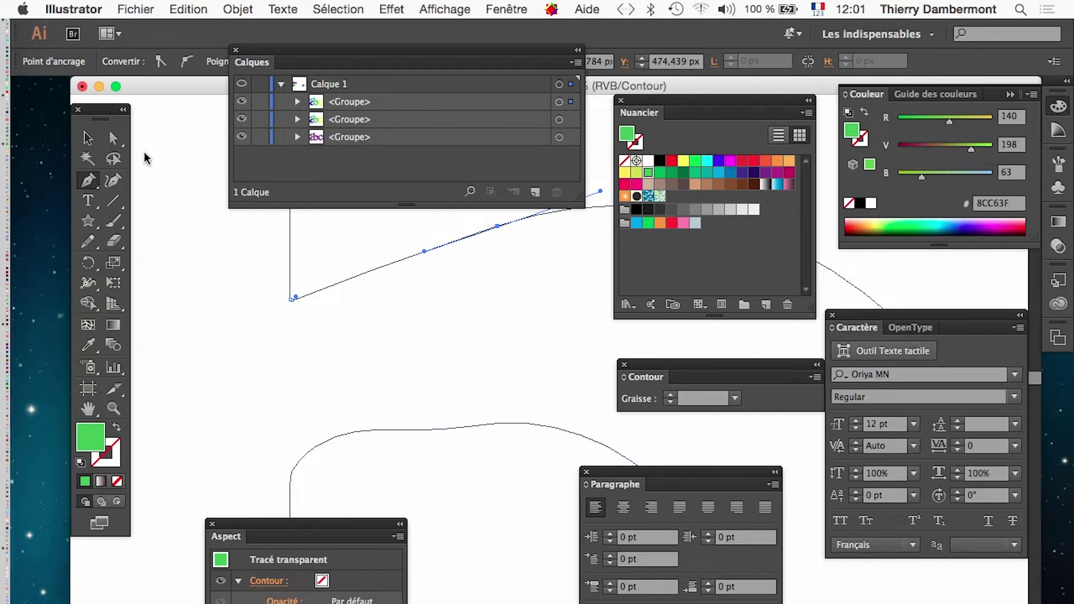
Detach the Pen tool group as a floating panel and place it beside the b's outer junction
{"action": "left_click_drag", "start_coordinate": [96, 186], "coordinate": [356, 204]}
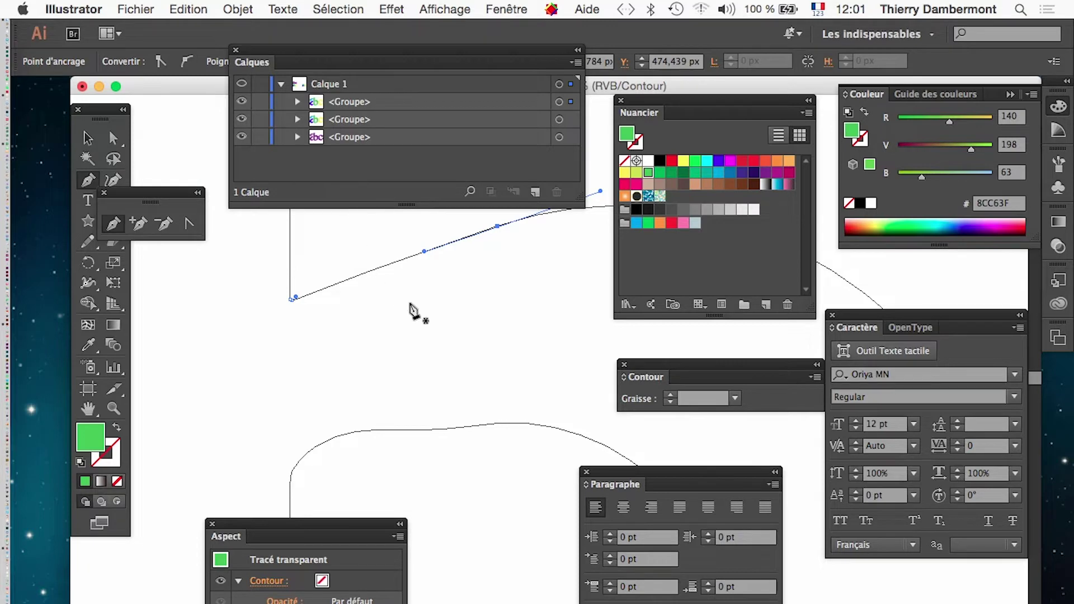
{"action": "left_click_drag", "start_coordinate": [163, 198], "coordinate": [357, 305]}
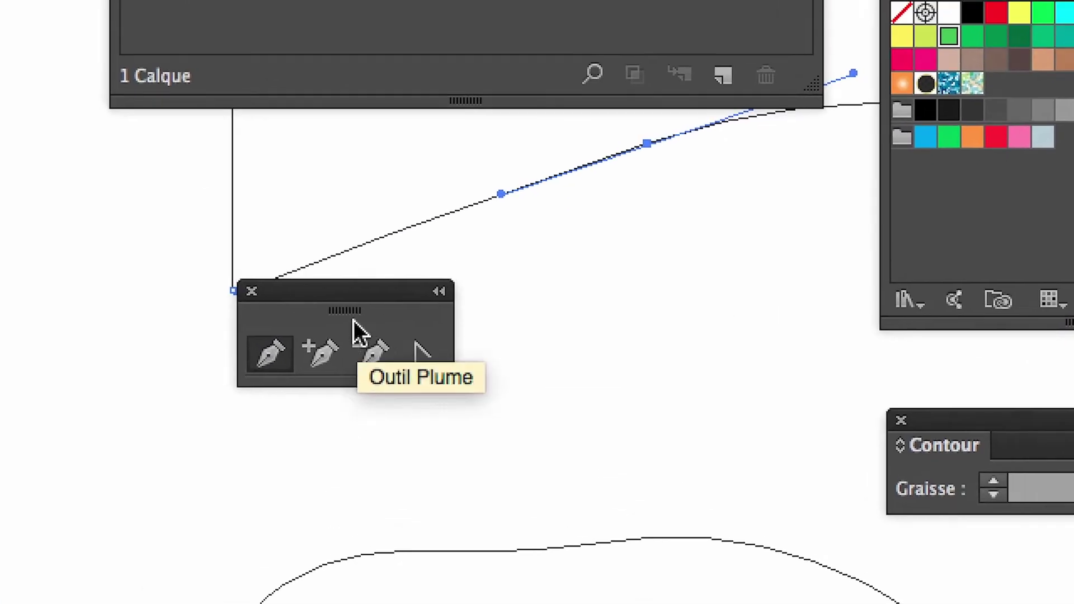
Move the floating Pen tool panel clear of the b's outline and delete the anchor point along the top of its inner contour
{"action": "left_click_drag", "start_coordinate": [327, 297], "coordinate": [397, 375]}
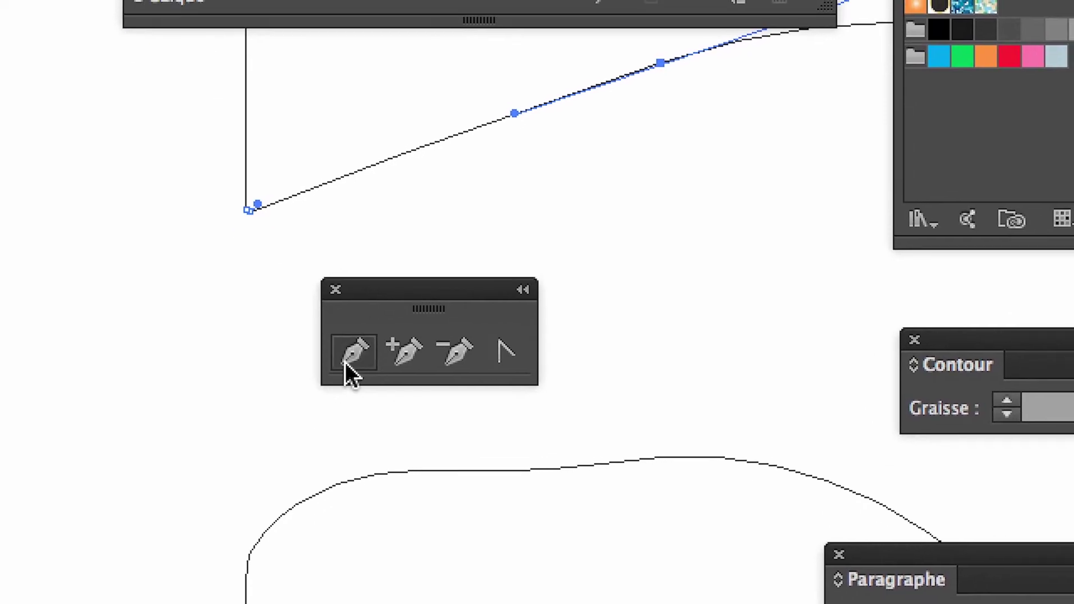
{"action": "left_click", "coordinate": [345, 362]}
{"action": "left_click", "coordinate": [365, 476], "text": "super"}
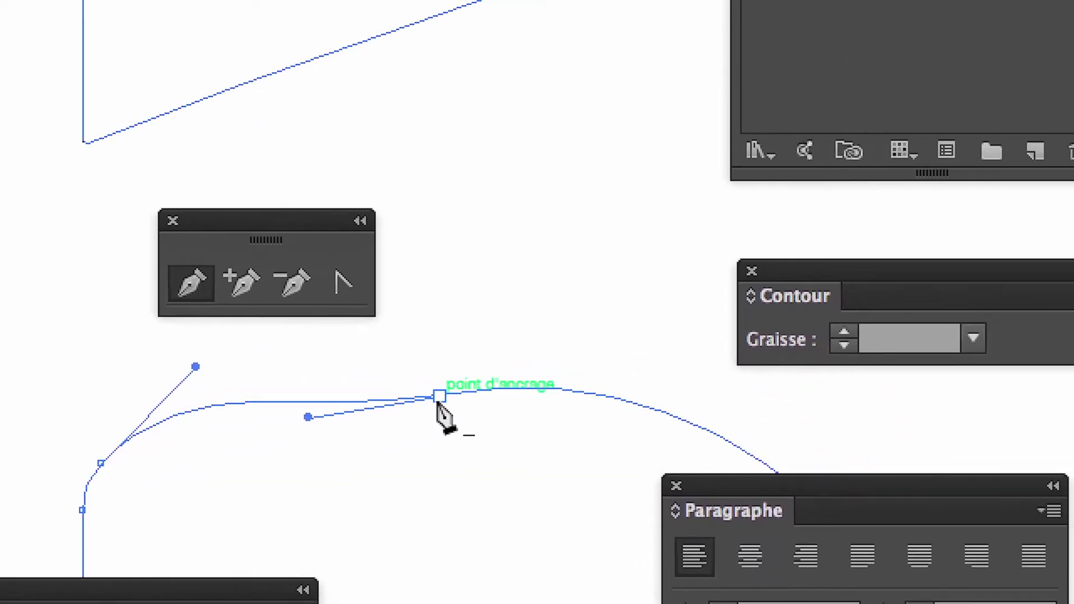
{"action": "left_click", "coordinate": [438, 398]}
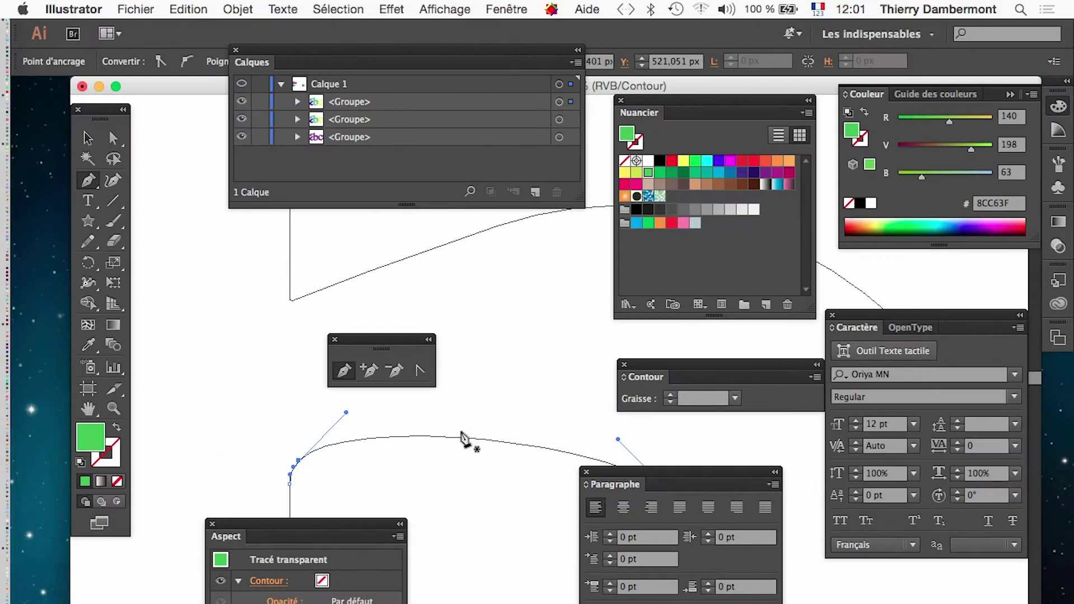
{"action": "left_click_drag", "start_coordinate": [353, 339], "coordinate": [400, 456]}
Lower two anchor points on the upper outer bowl of the b and delete the one nearer the stem
{"action": "left_click", "coordinate": [448, 350], "text": "alt+super"}
{"action": "left_click", "coordinate": [390, 356], "text": "alt+super"}
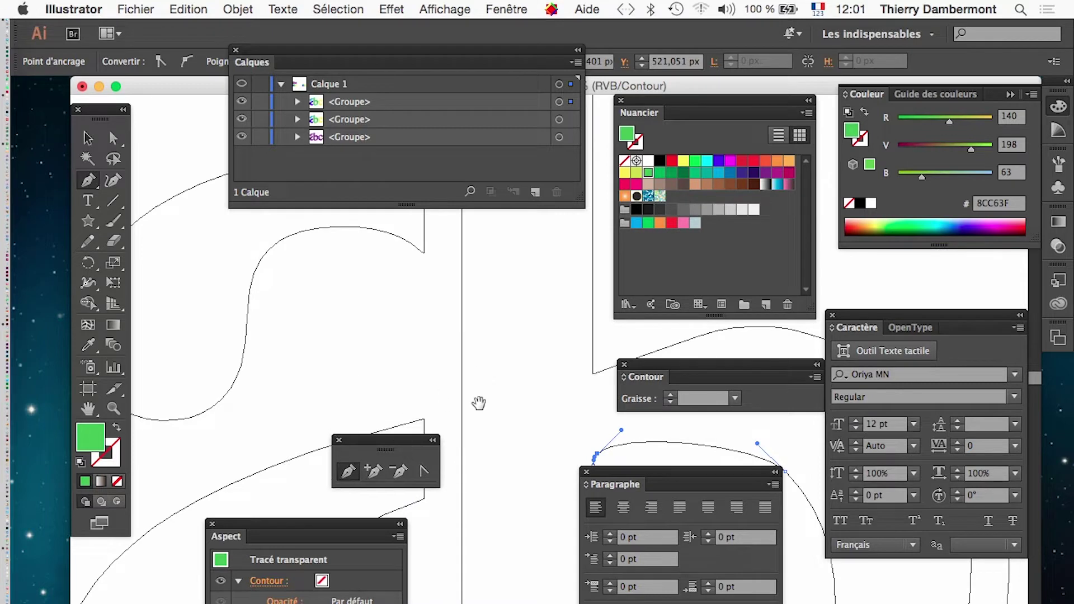
{"action": "left_click_drag", "start_coordinate": [479, 403], "coordinate": [334, 343]}
{"action": "left_click", "coordinate": [334, 343], "text": "alt+super"}
{"action": "left_click_drag", "start_coordinate": [467, 355], "coordinate": [335, 321]}
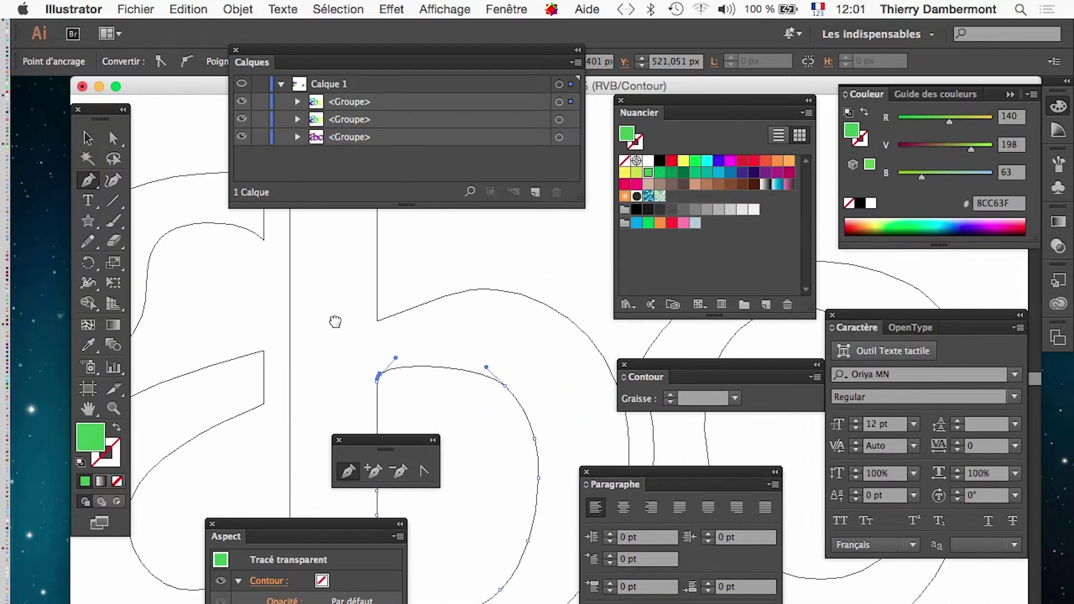
{"action": "left_click", "coordinate": [113, 139]}
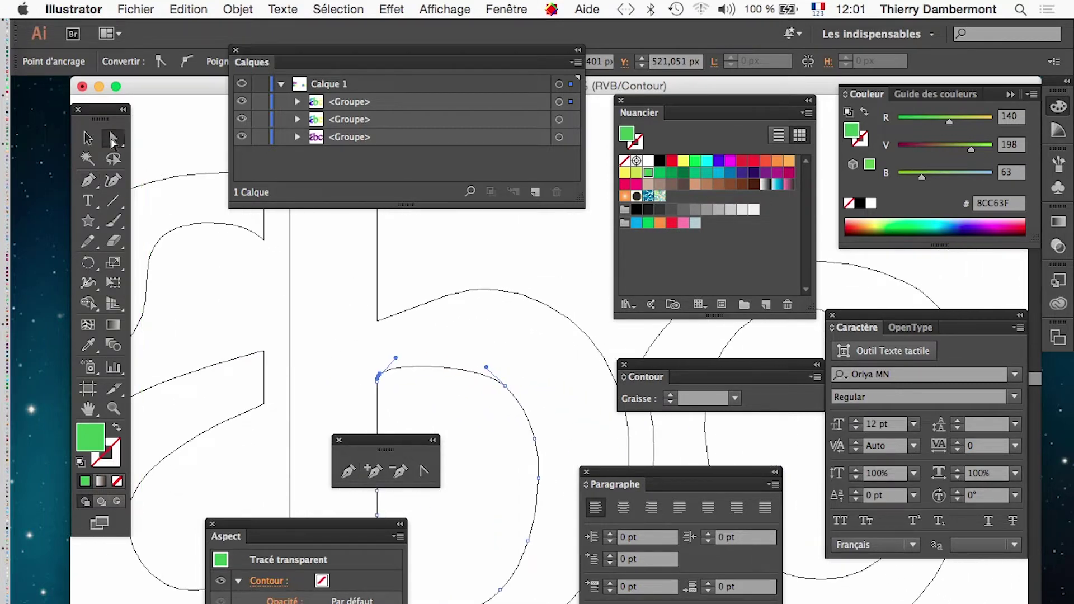
{"action": "left_click", "coordinate": [402, 263]}
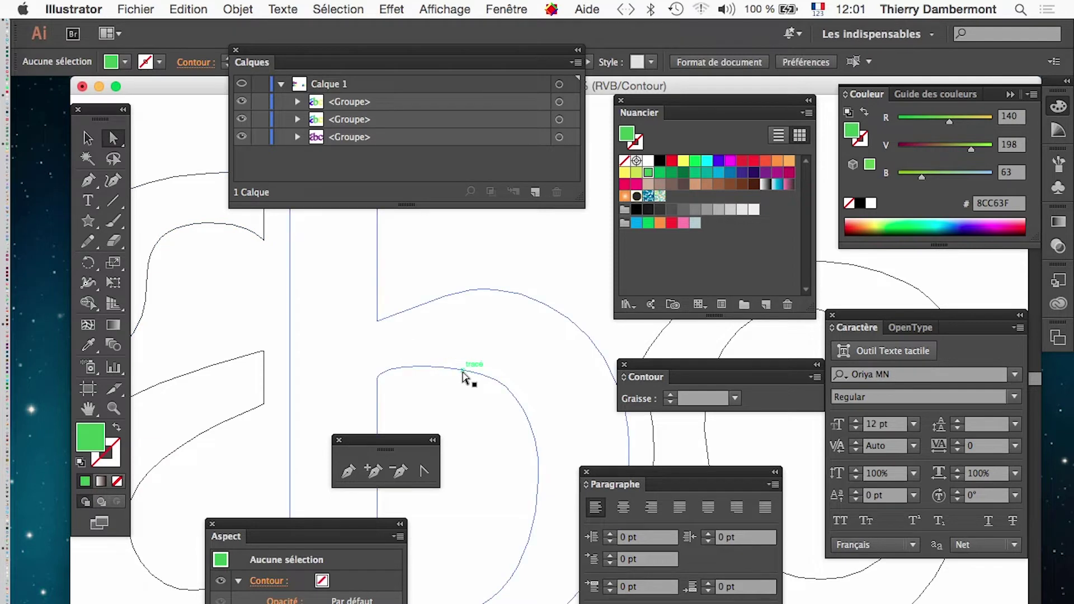
{"action": "left_click", "coordinate": [487, 290]}
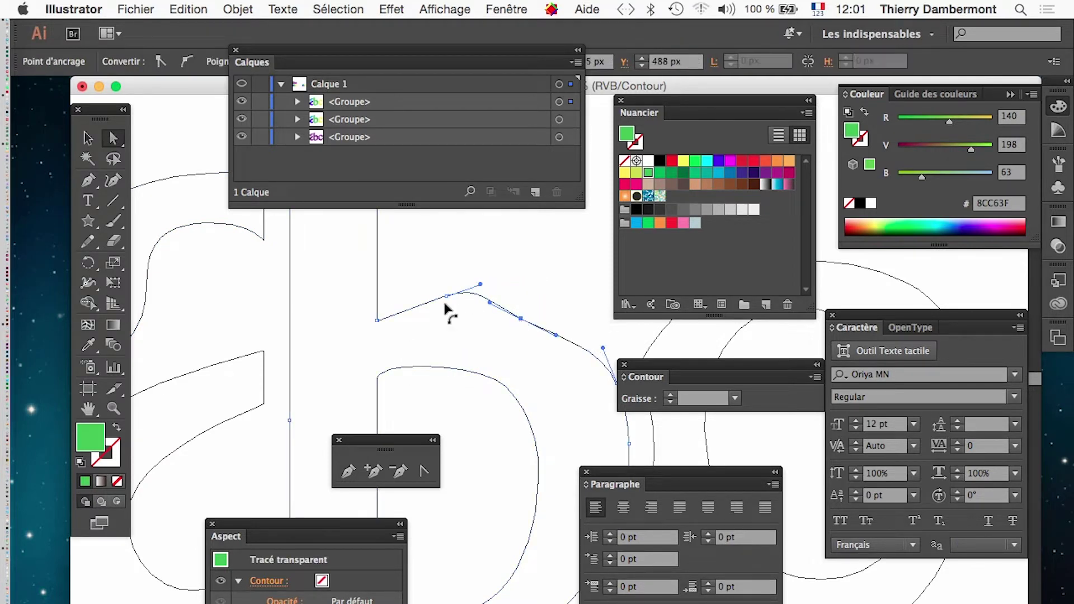
{"action": "left_click_drag", "start_coordinate": [454, 292], "coordinate": [434, 309]}
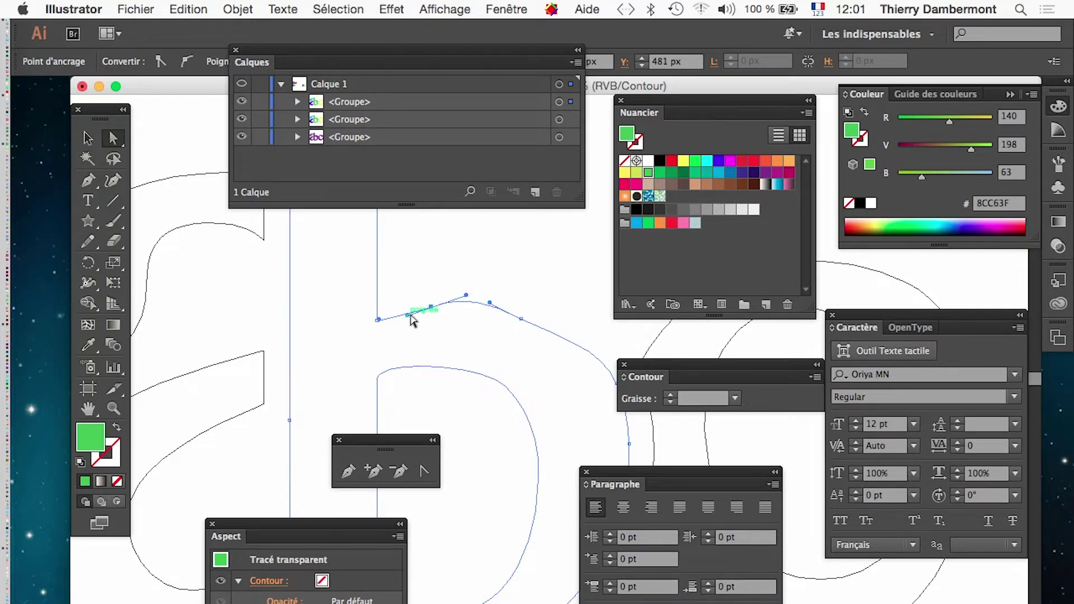
{"action": "left_click", "coordinate": [399, 471]}
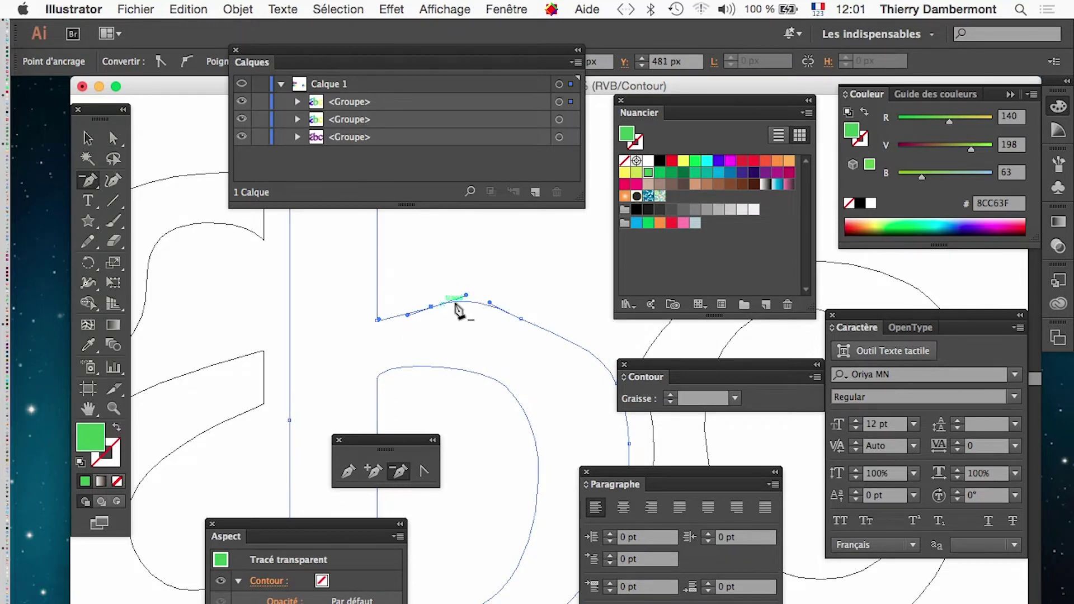
{"action": "left_click", "coordinate": [431, 308]}
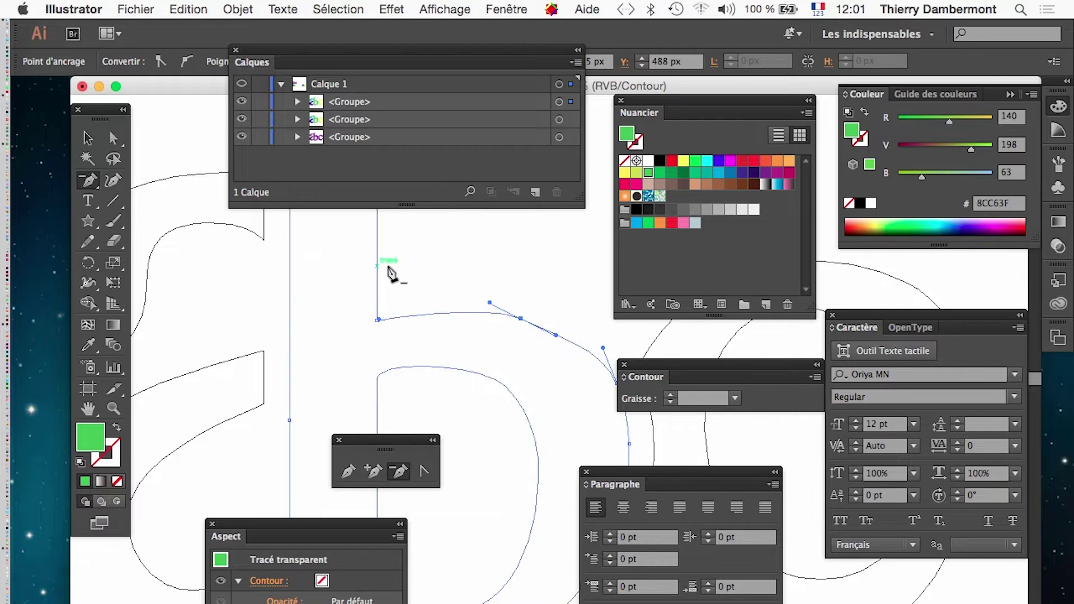
Reposition the remaining anchor point on top of the b's outer bowl and adjust its direction handle to smooth the curve
{"action": "left_click", "coordinate": [116, 137]}
{"action": "left_click", "coordinate": [587, 339]}
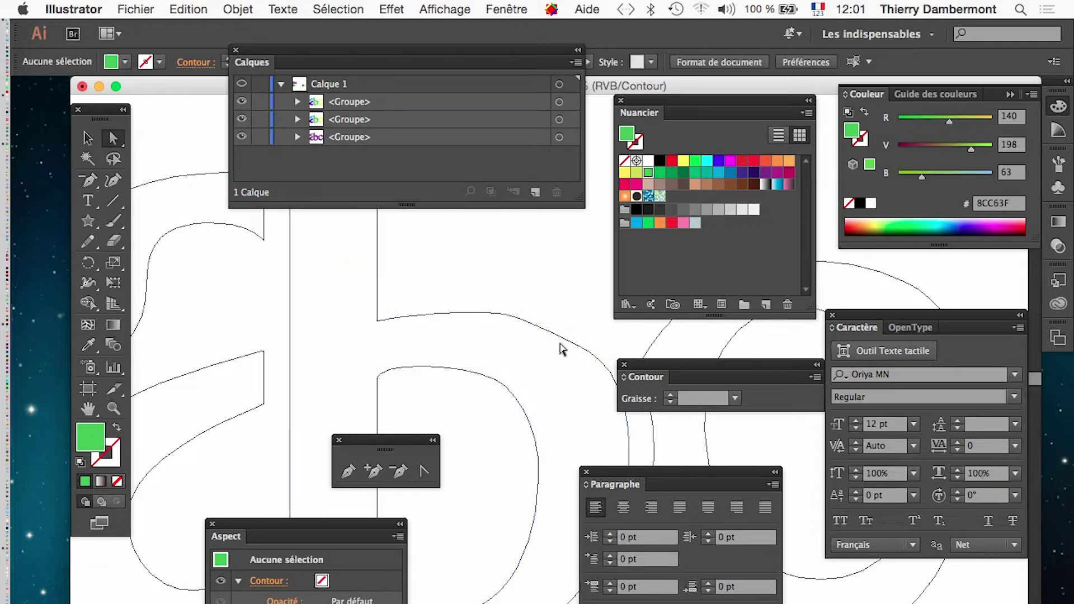
{"action": "left_click", "coordinate": [556, 335]}
{"action": "left_click_drag", "start_coordinate": [525, 316], "coordinate": [485, 298]}
{"action": "left_click", "coordinate": [573, 320]}
{"action": "left_click", "coordinate": [499, 306]}
{"action": "scroll", "coordinate": [528, 353], "scroll_direction": "right", "scroll_amount": 5}
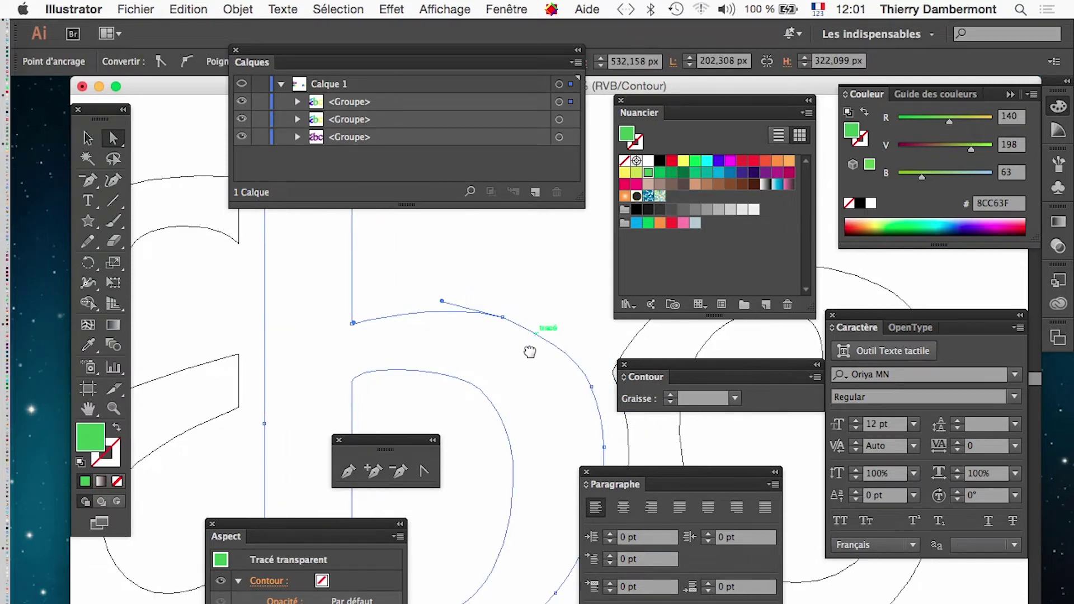
Extend the direction handle on the b's outer shoulder to round the curve, and deselect the path
{"action": "left_click", "coordinate": [524, 382]}
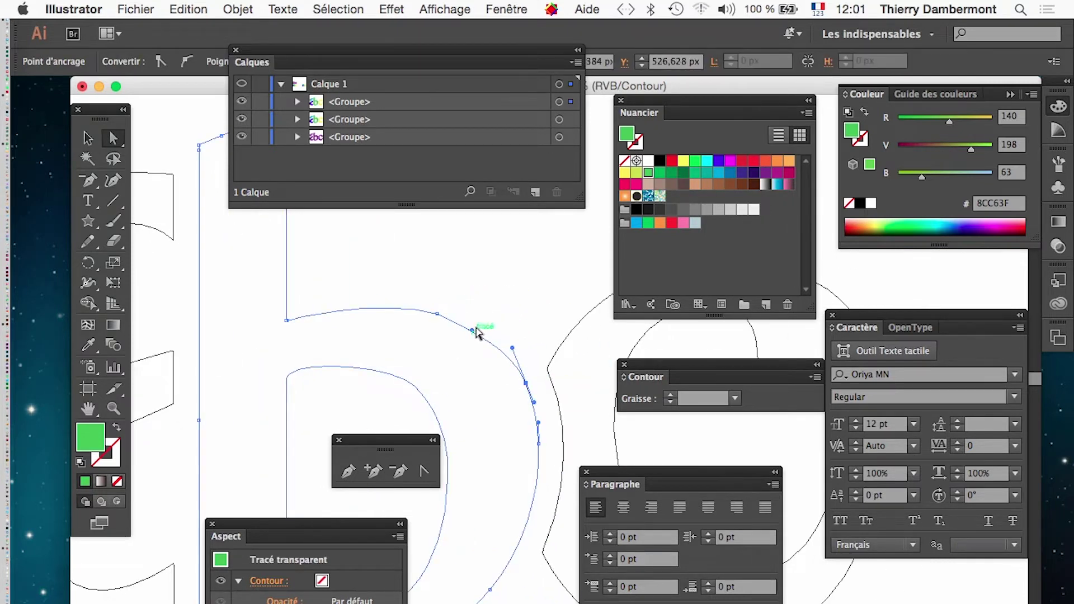
{"action": "left_click", "coordinate": [498, 330]}
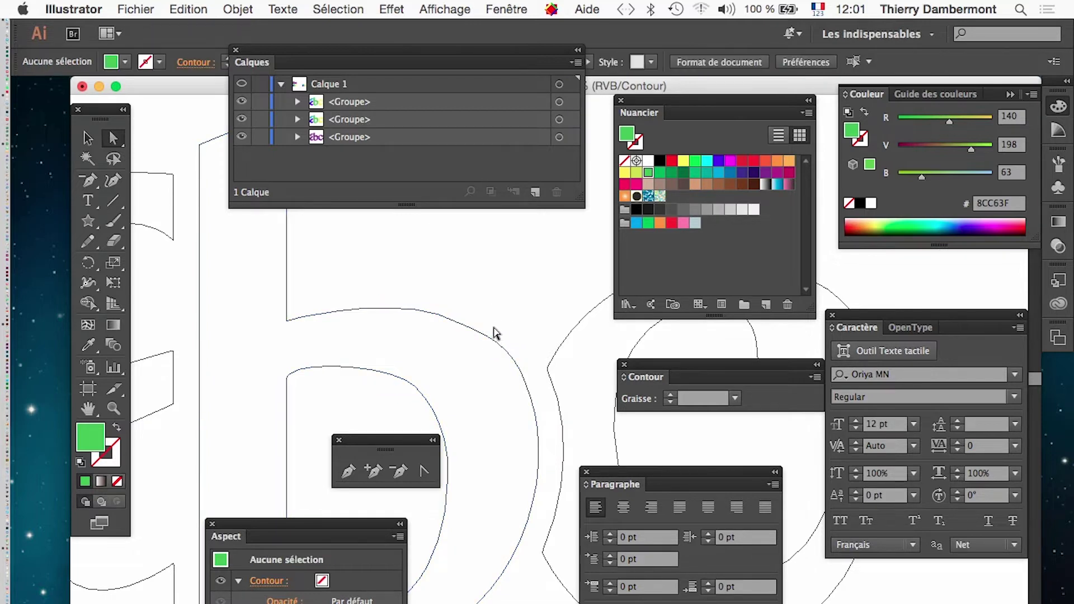
{"action": "left_click", "coordinate": [499, 343]}
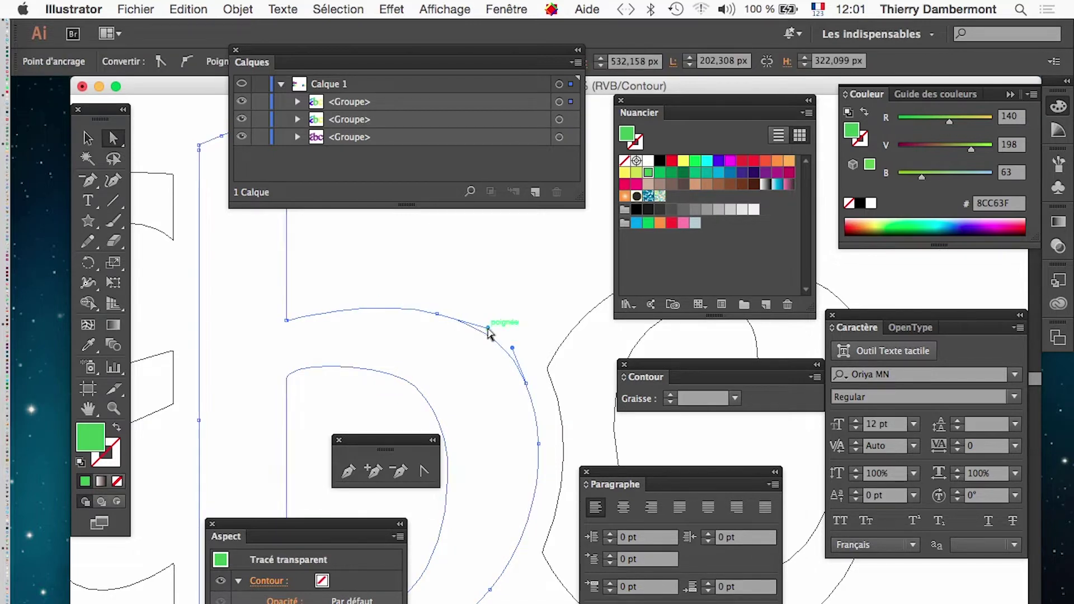
{"action": "left_click", "coordinate": [505, 320]}
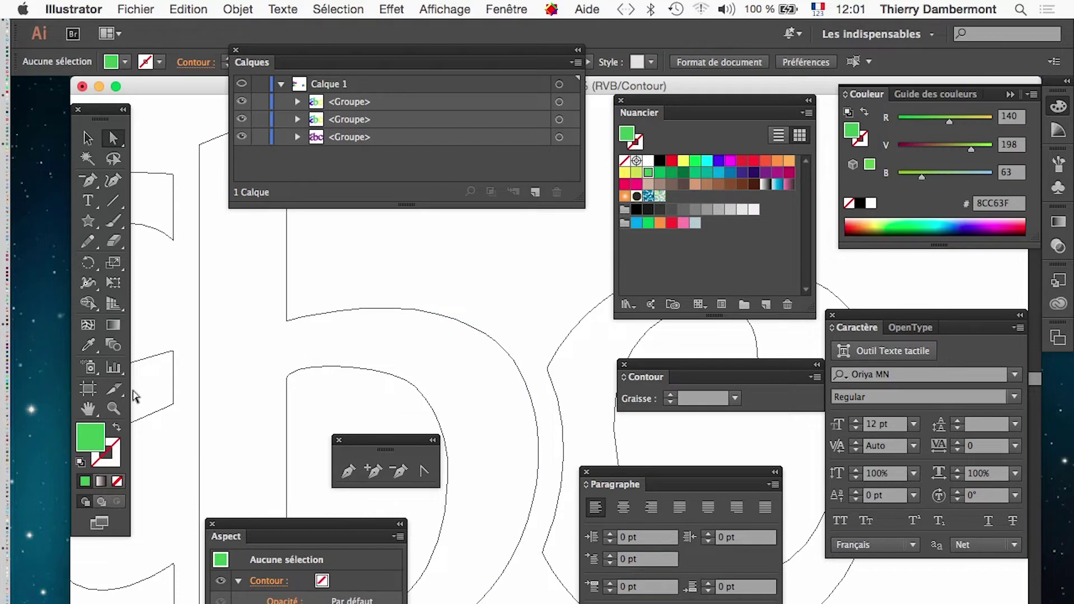
Switch to colored preview and move the reshaped abc group onto the artboard beside the original colored logo
{"action": "left_click", "coordinate": [444, 9]}
{"action": "left_click", "coordinate": [450, 29]}
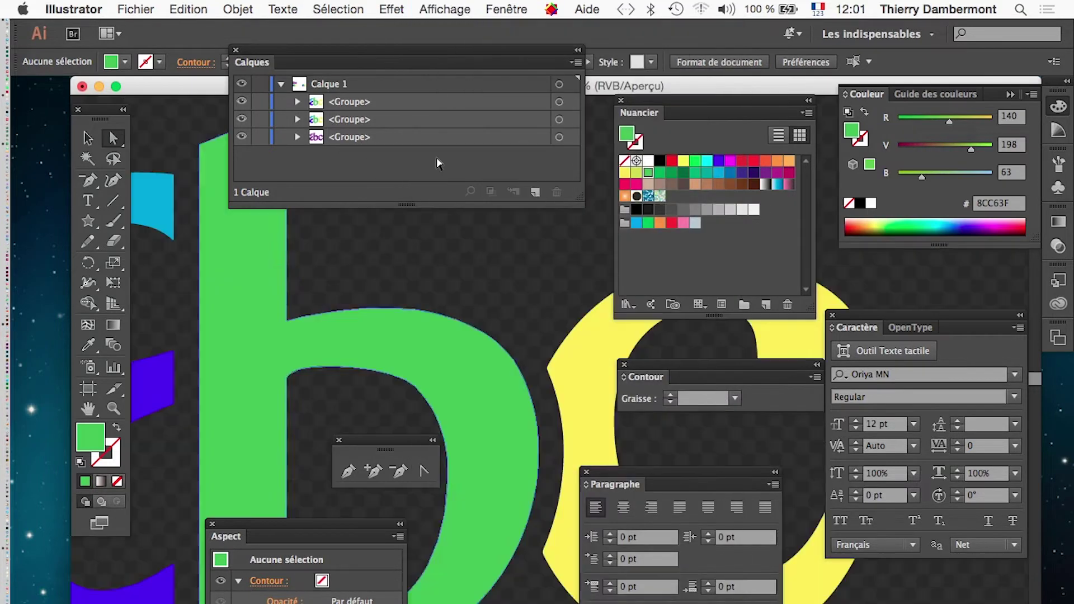
{"action": "left_click", "coordinate": [380, 375], "text": "alt"}
{"action": "left_click", "coordinate": [494, 400], "text": "alt"}
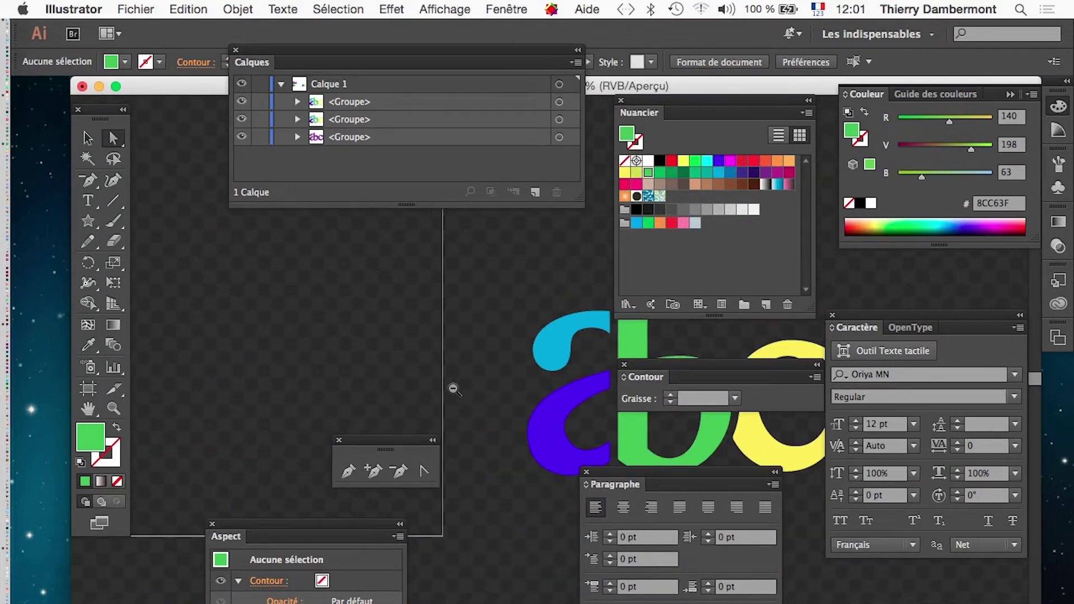
{"action": "left_click", "coordinate": [454, 387], "text": "alt"}
{"action": "left_click", "coordinate": [455, 387], "text": "alt"}
{"action": "left_click_drag", "start_coordinate": [525, 379], "coordinate": [312, 370]}
{"action": "left_click", "coordinate": [503, 320]}
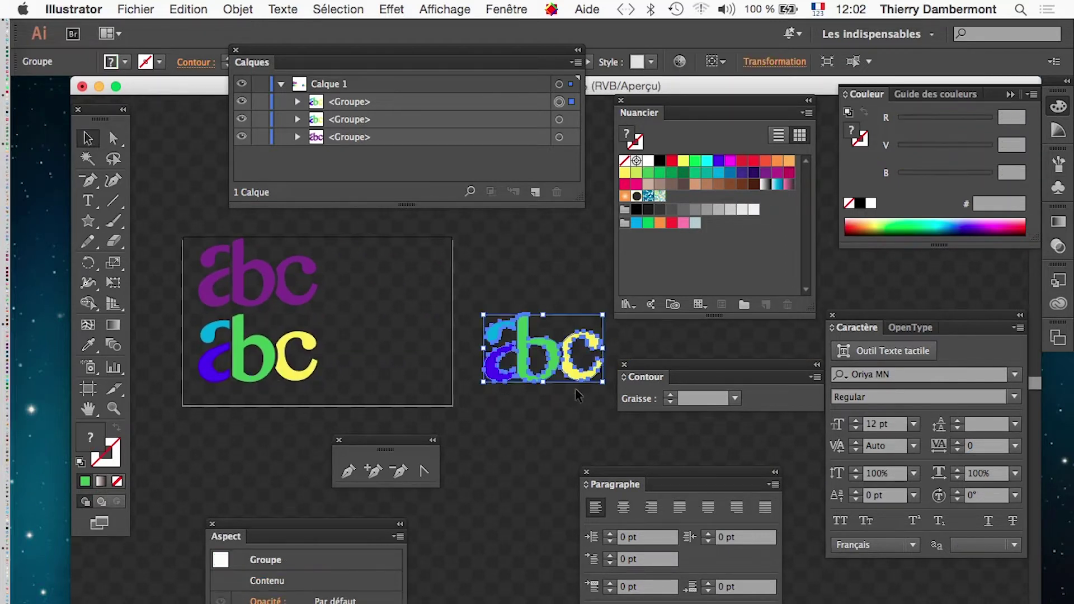
{"action": "left_click_drag", "start_coordinate": [571, 370], "coordinate": [420, 381]}
Hide the artboards, deselect the logo, fit the artboard in the window and hide all panels
{"action": "left_click", "coordinate": [445, 9]}
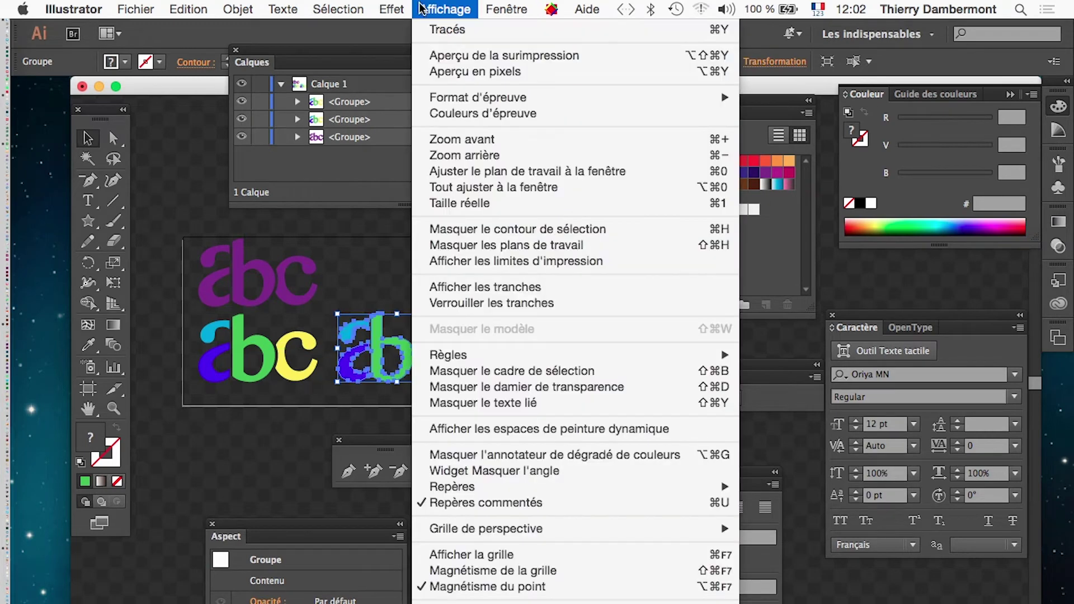
{"action": "left_click", "coordinate": [476, 244]}
{"action": "left_click", "coordinate": [315, 401]}
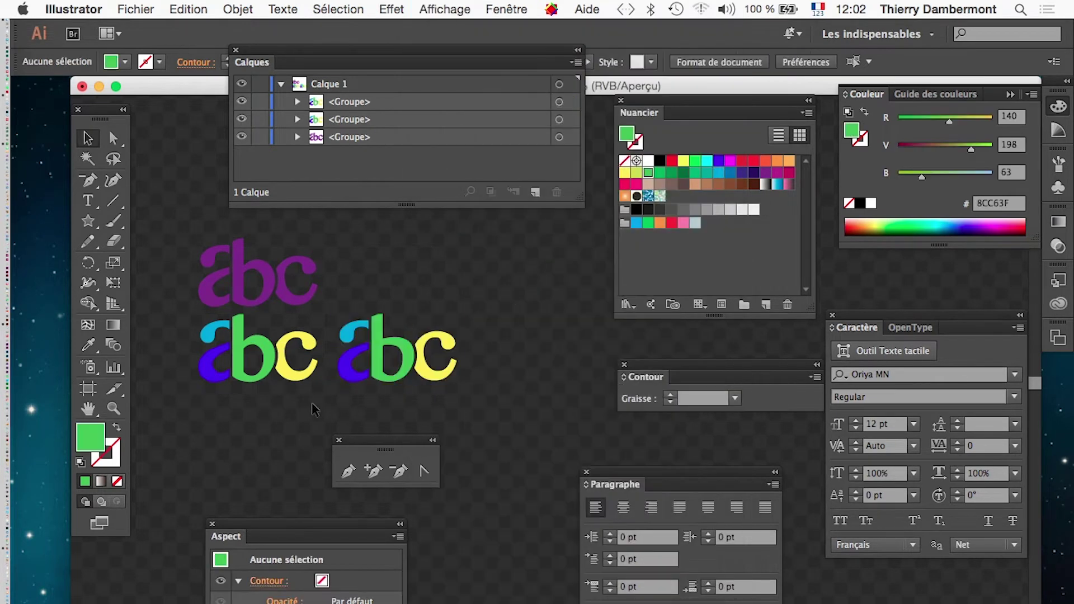
{"action": "key", "text": "super+0"}
{"action": "key", "text": "Tab"}
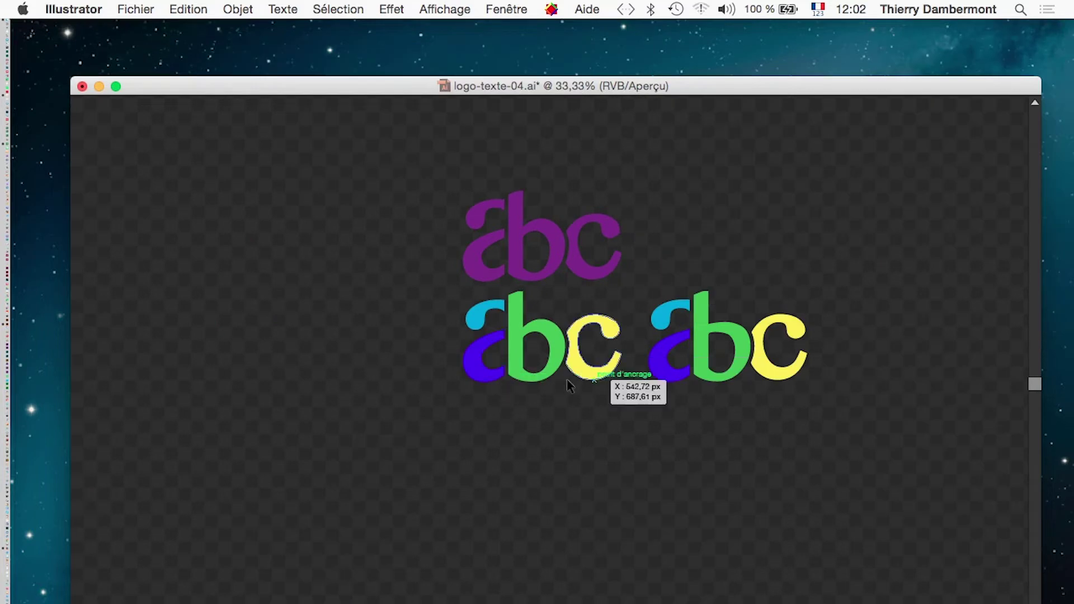
Inspect the reshaped b up close, switch the document to outline display and show the panels again
{"action": "left_click", "coordinate": [588, 380]}
{"action": "left_click_drag", "start_coordinate": [651, 449], "coordinate": [484, 546]}
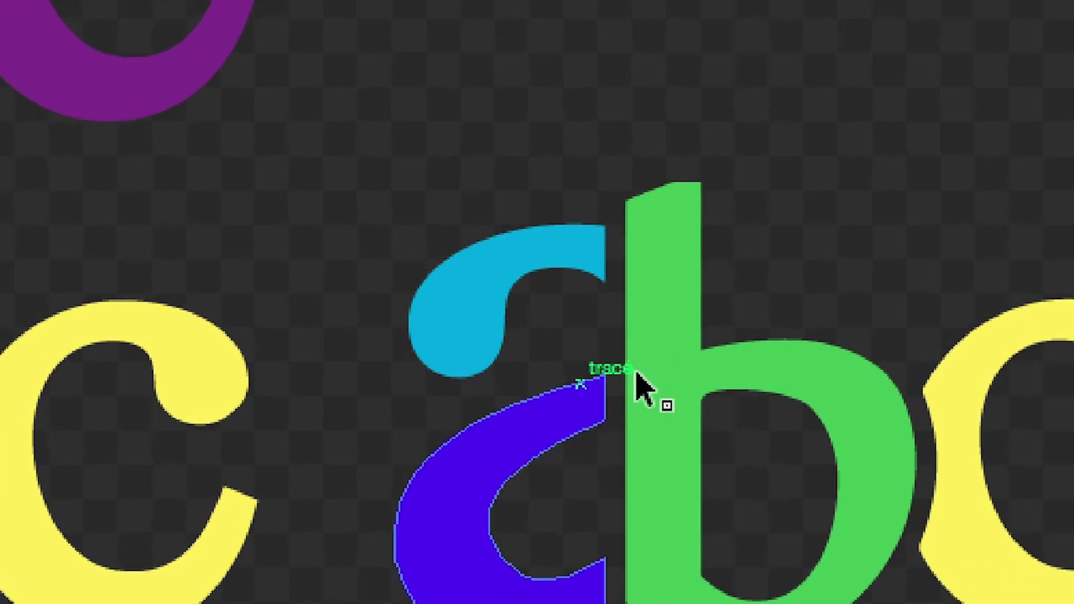
{"action": "left_click_drag", "start_coordinate": [657, 366], "coordinate": [652, 424]}
{"action": "left_click_drag", "start_coordinate": [657, 386], "coordinate": [660, 387]}
{"action": "left_click", "coordinate": [444, 9]}
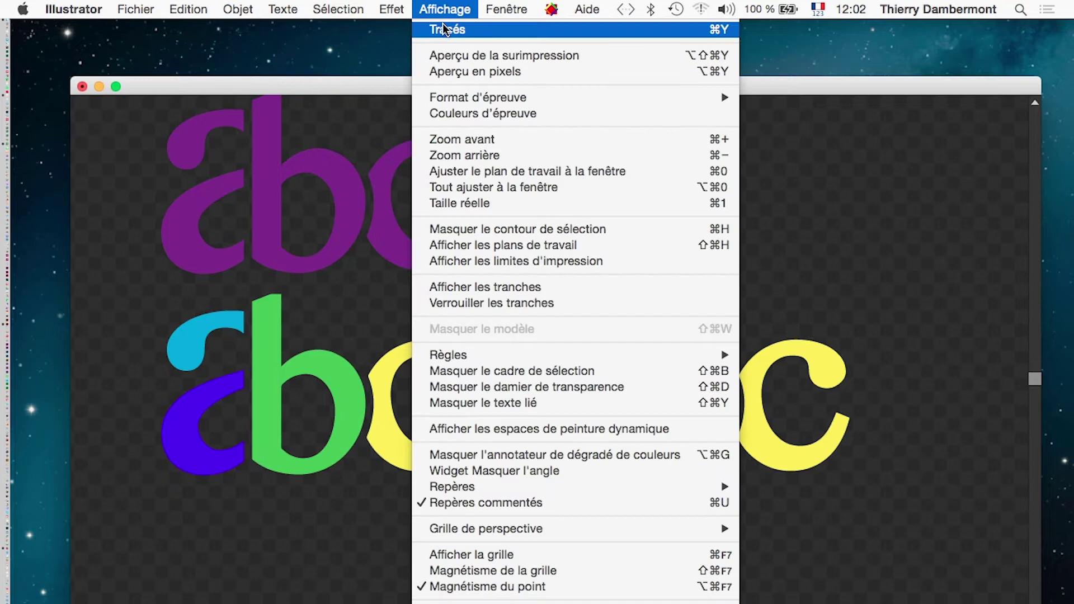
{"action": "left_click", "coordinate": [444, 28]}
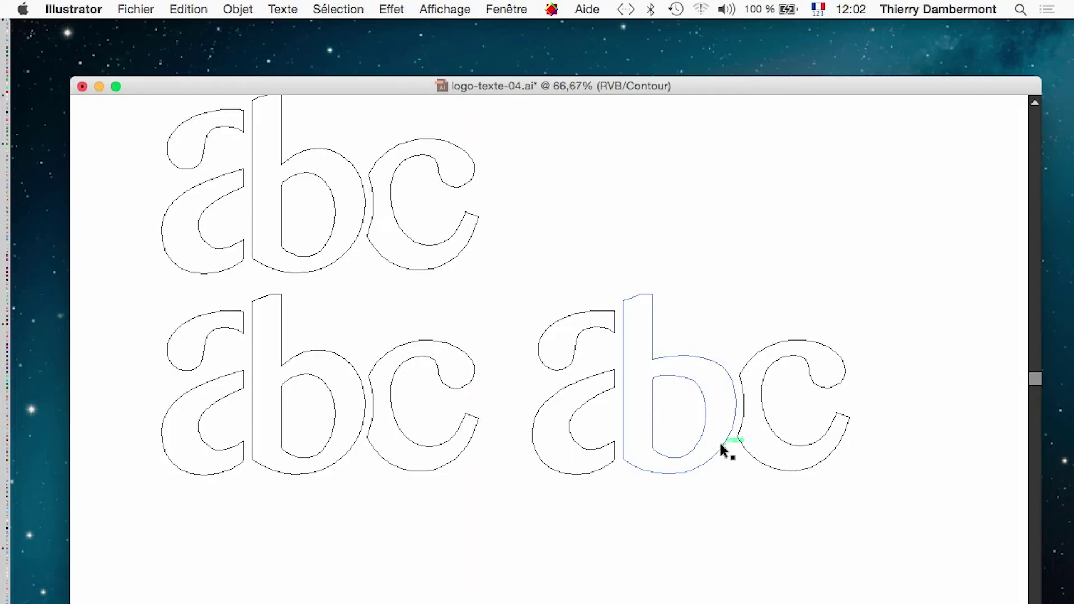
{"action": "scroll", "coordinate": [686, 401], "scroll_direction": "up", "scroll_amount": 3}
{"action": "key", "text": "Tab"}
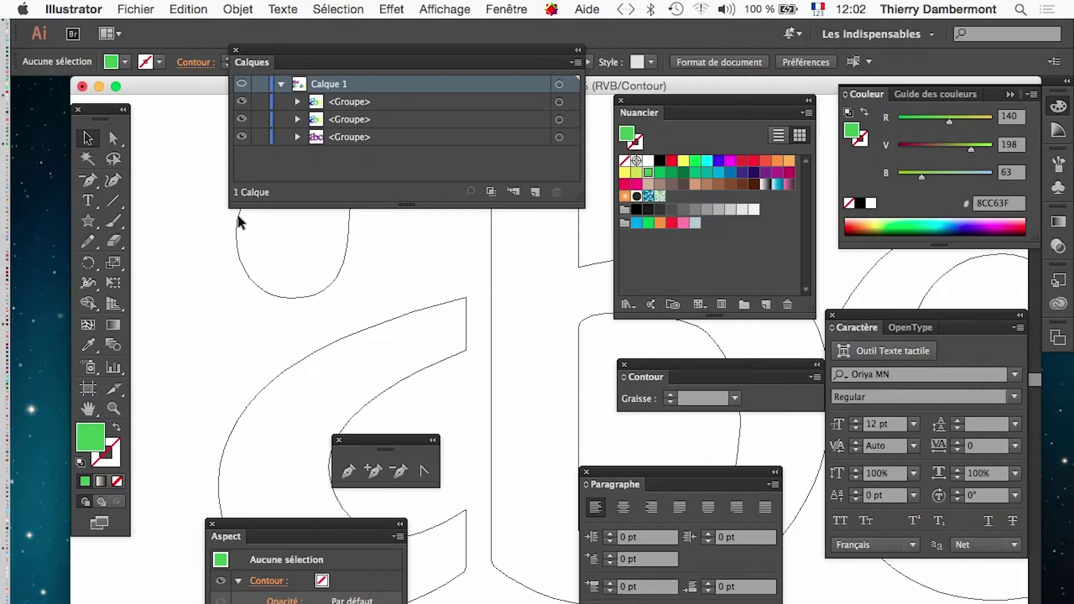
Move the anchor point at the upper stem-side corner of the b's counter toward the stem and adjust its direction handles
{"action": "scroll", "coordinate": [588, 343], "scroll_direction": "up", "scroll_amount": 3}
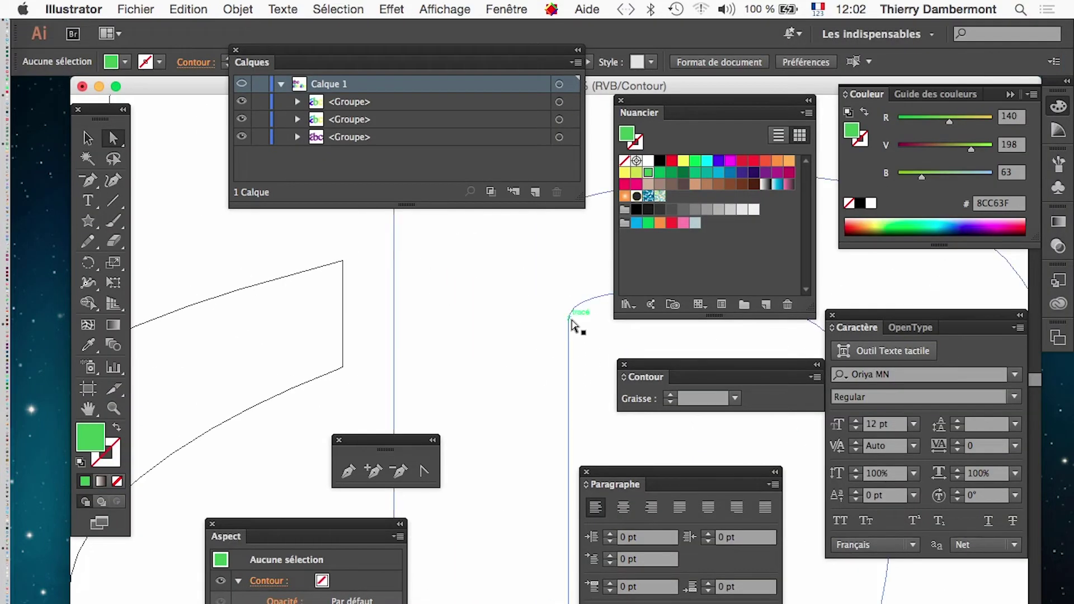
{"action": "left_click", "coordinate": [569, 318]}
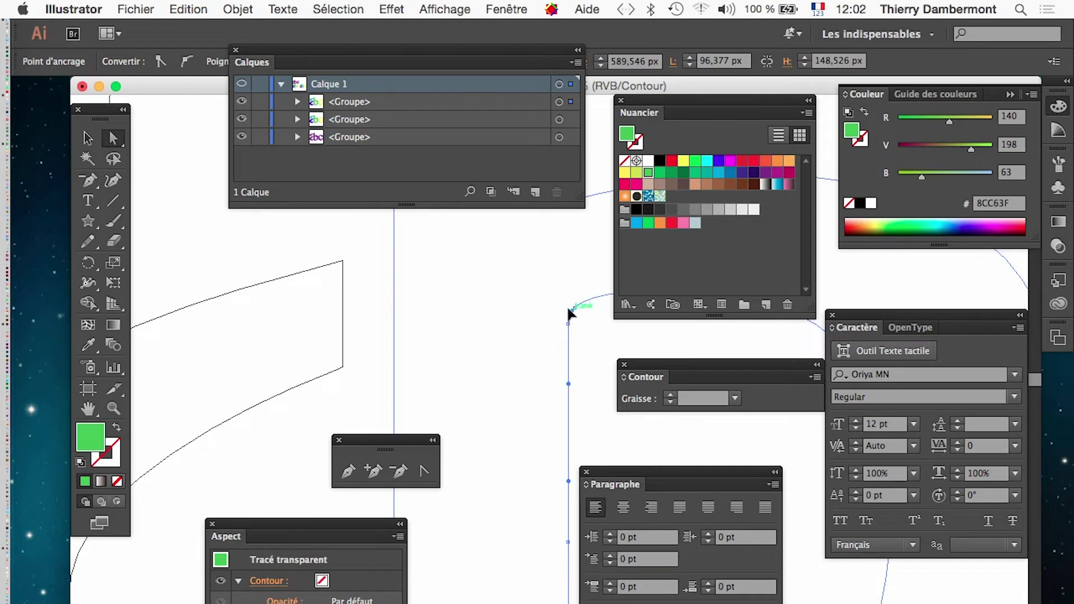
{"action": "left_click", "coordinate": [570, 311]}
{"action": "left_click", "coordinate": [568, 324]}
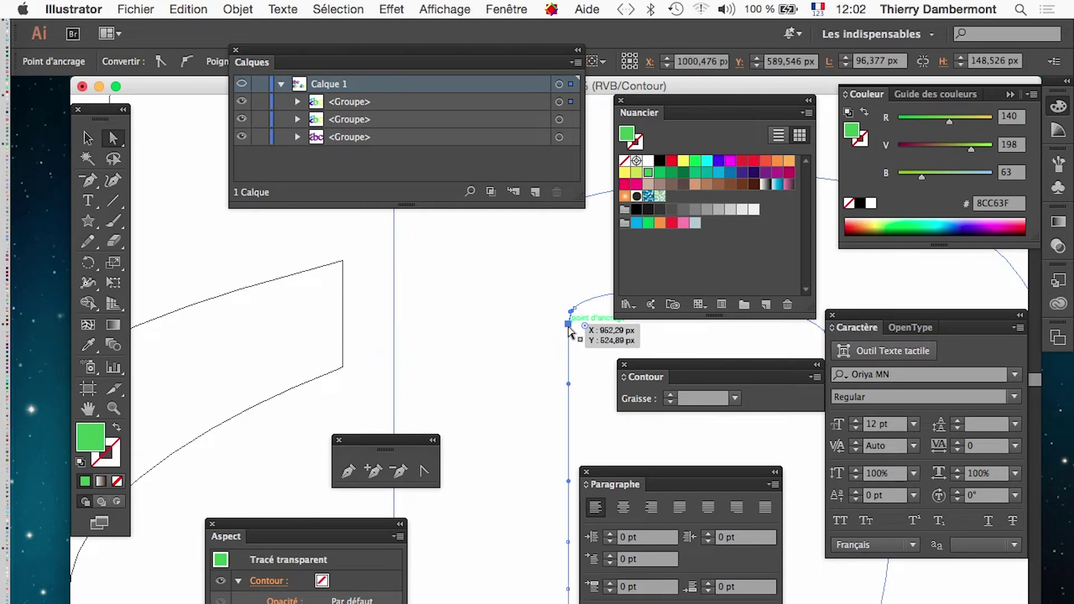
{"action": "scroll", "coordinate": [575, 318], "scroll_direction": "up", "scroll_amount": 2}
{"action": "scroll", "coordinate": [578, 324], "scroll_direction": "up", "scroll_amount": 2}
{"action": "left_click", "coordinate": [561, 297]}
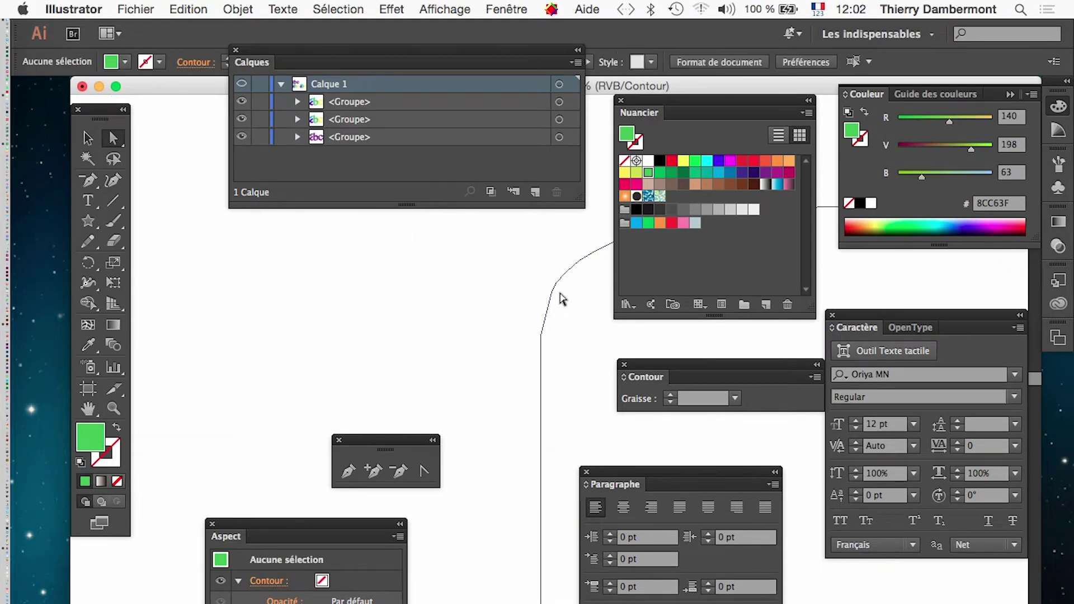
{"action": "left_click", "coordinate": [553, 289]}
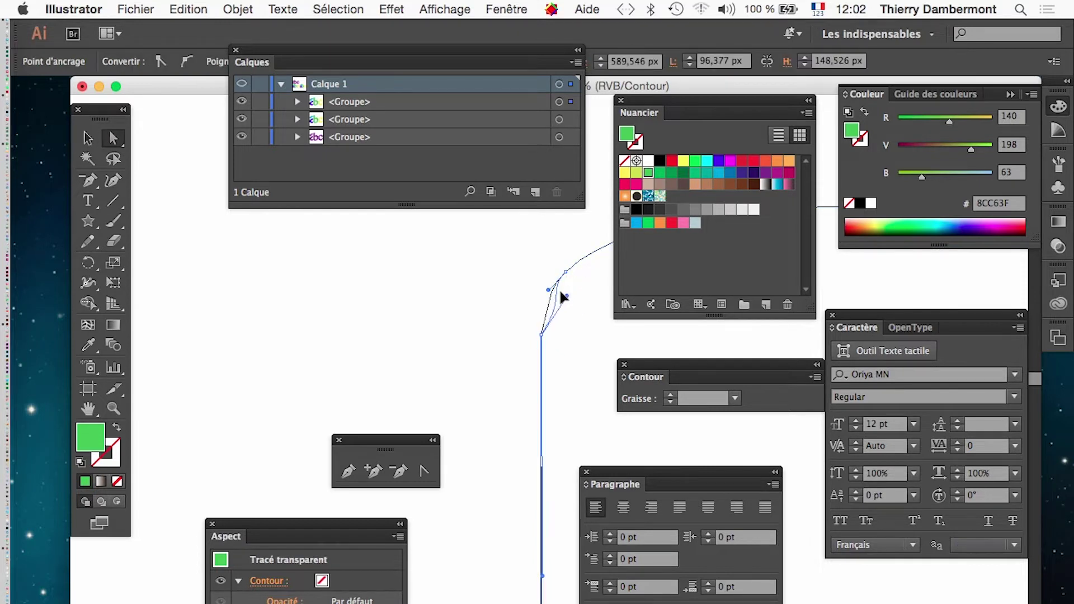
{"action": "left_click_drag", "start_coordinate": [561, 295], "coordinate": [572, 302]}
{"action": "left_click_drag", "start_coordinate": [542, 286], "coordinate": [544, 291]}
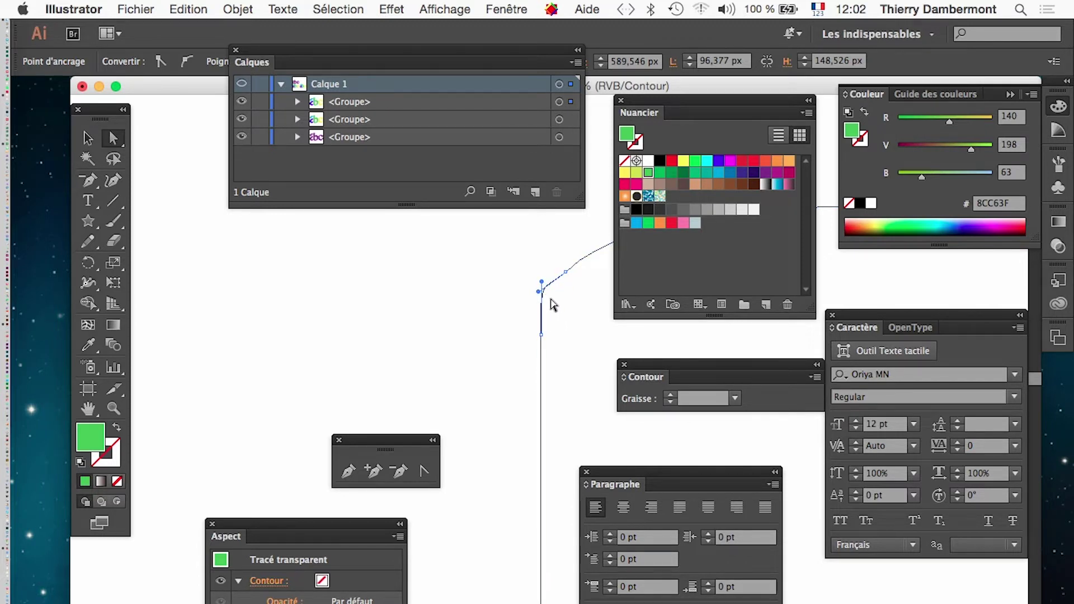
Adjust the direction handle of the neighbouring anchor point to smooth the top curve of the b's counter
{"action": "left_click", "coordinate": [566, 272]}
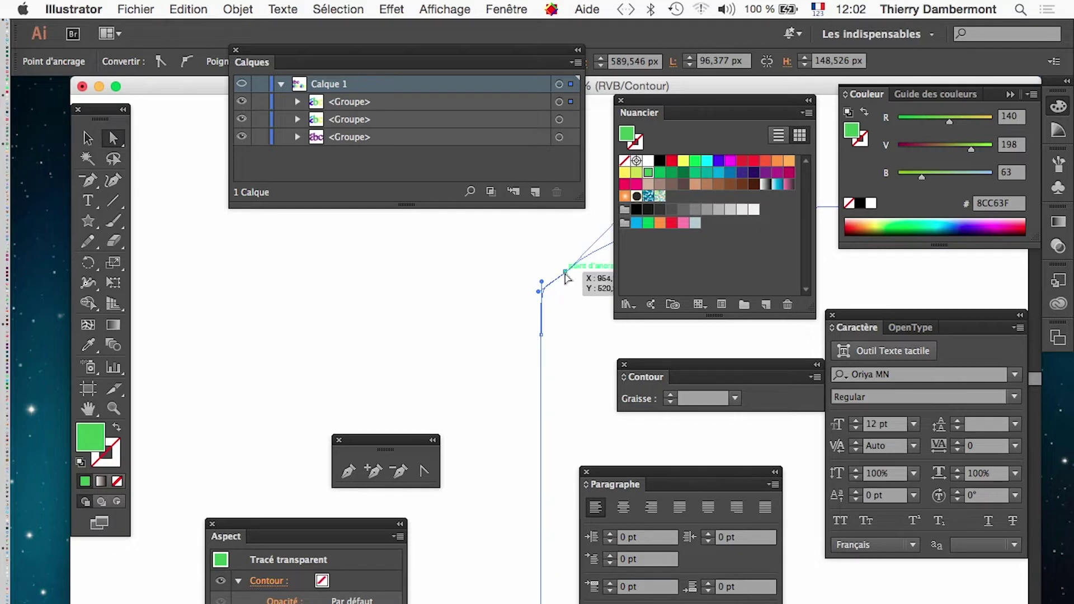
{"action": "scroll", "coordinate": [543, 320], "scroll_direction": "down", "scroll_amount": 6}
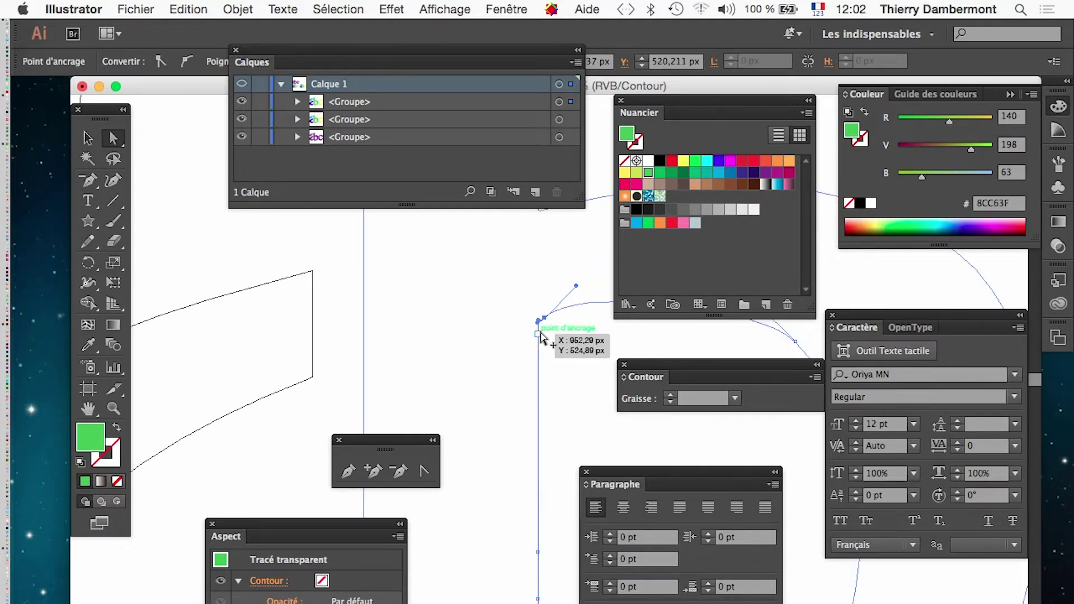
{"action": "left_click", "coordinate": [566, 318]}
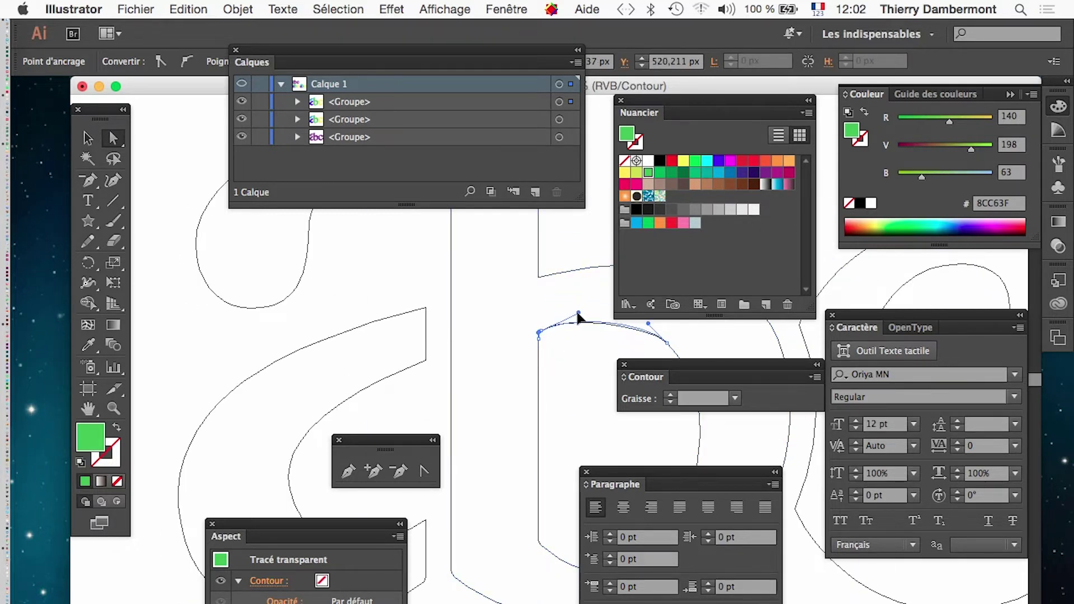
{"action": "left_click", "coordinate": [539, 332]}
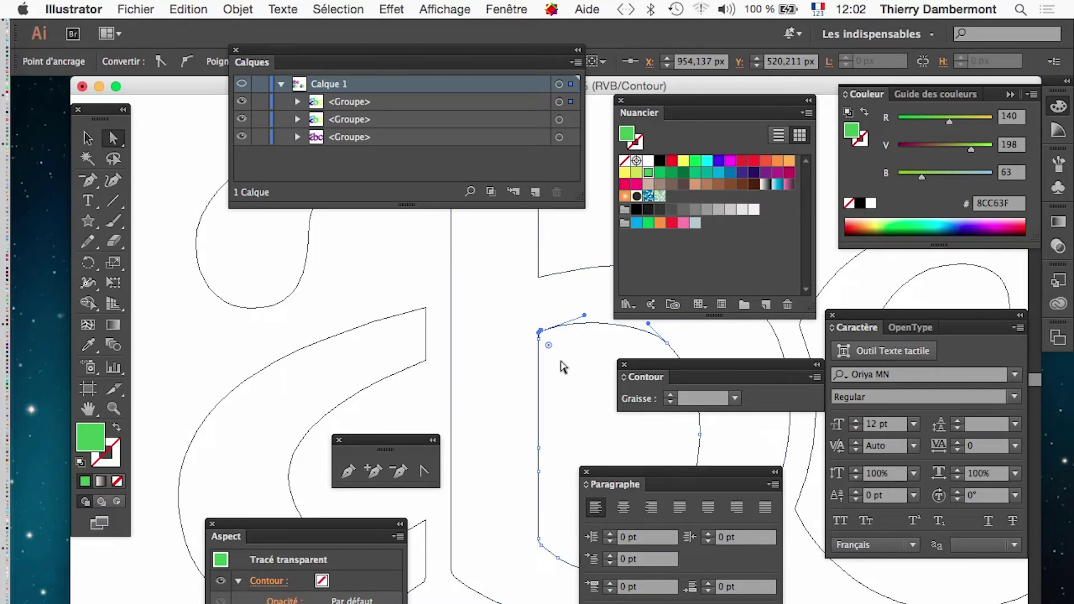
Switch the document back to colored preview and deselect the b's path
{"action": "left_click", "coordinate": [445, 9]}
{"action": "left_click", "coordinate": [447, 29]}
{"action": "scroll", "coordinate": [532, 389], "scroll_direction": "down", "scroll_amount": 2}
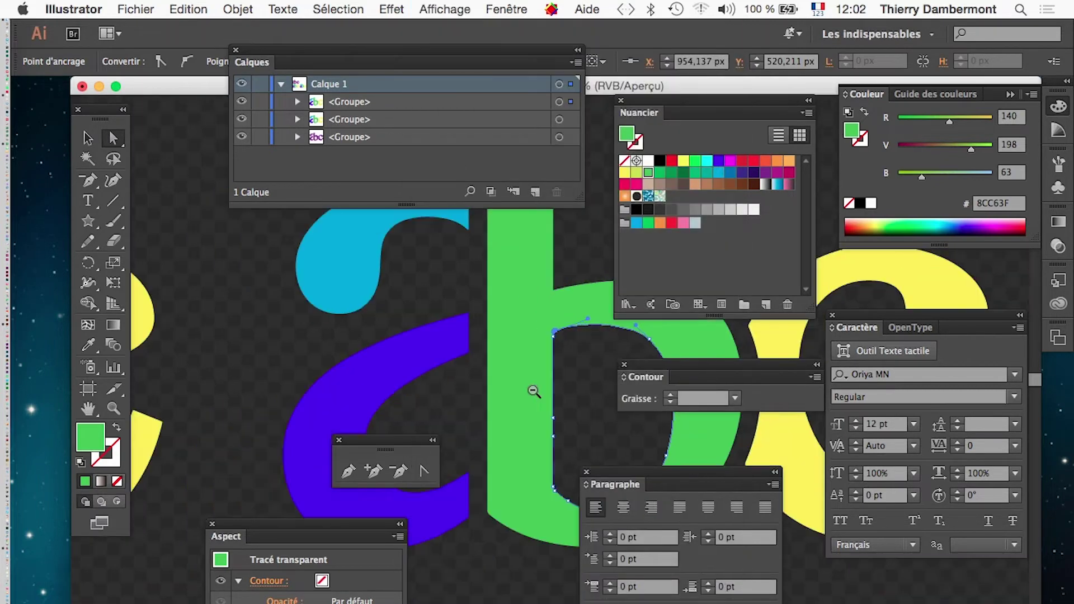
{"action": "scroll", "coordinate": [532, 390], "scroll_direction": "down", "scroll_amount": 1}
{"action": "left_click", "coordinate": [556, 451]}
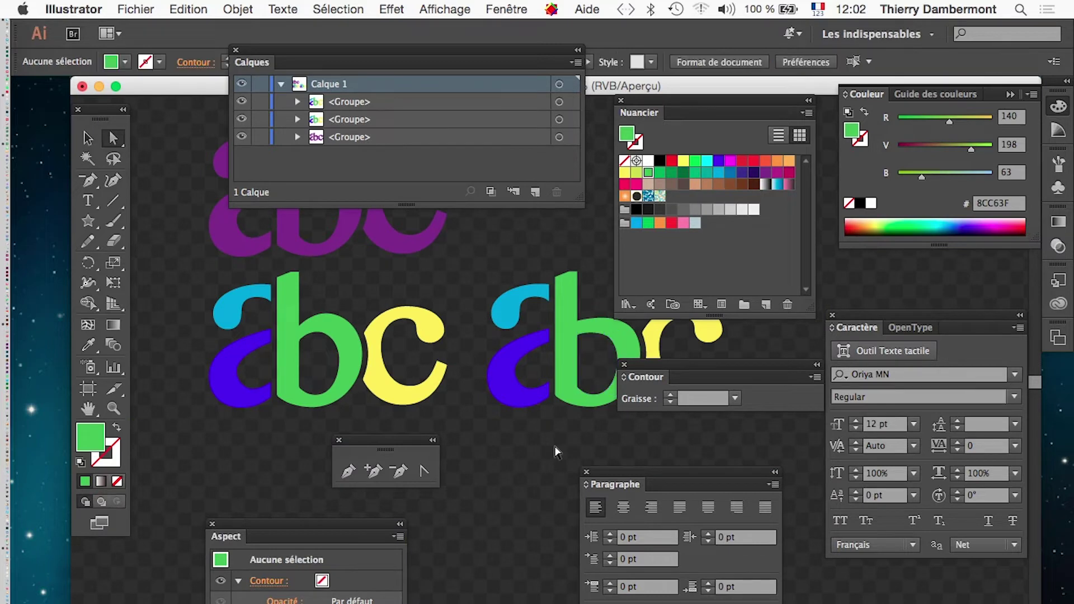
Hide the panels and compare the reshaped b with the original colored logo up close
{"action": "left_click_drag", "start_coordinate": [452, 371], "coordinate": [381, 344]}
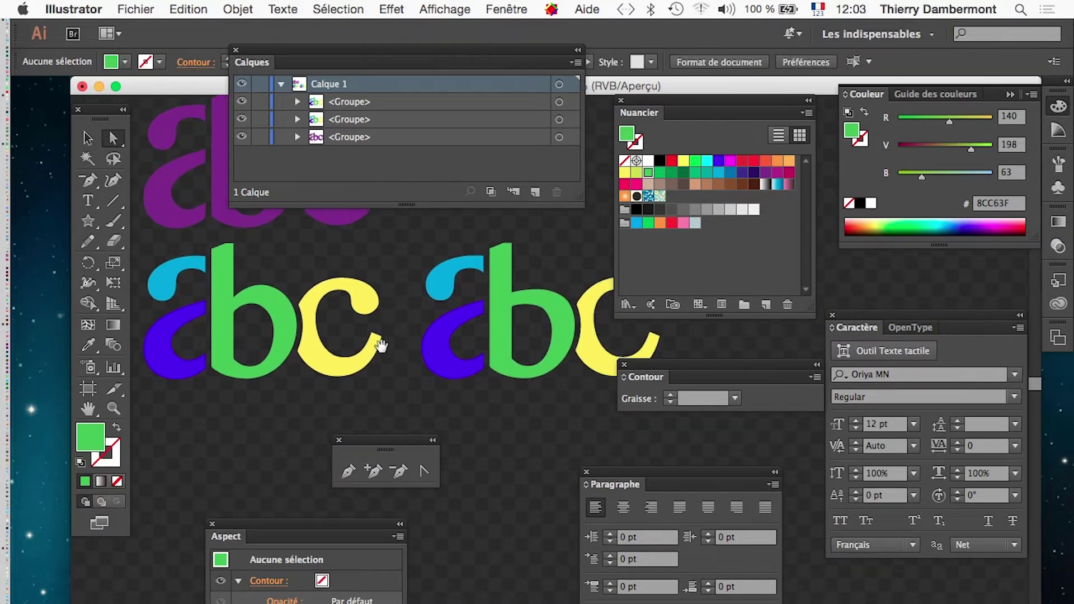
{"action": "key", "text": "Tab"}
{"action": "scroll", "coordinate": [425, 384], "scroll_direction": "left", "scroll_amount": 3}
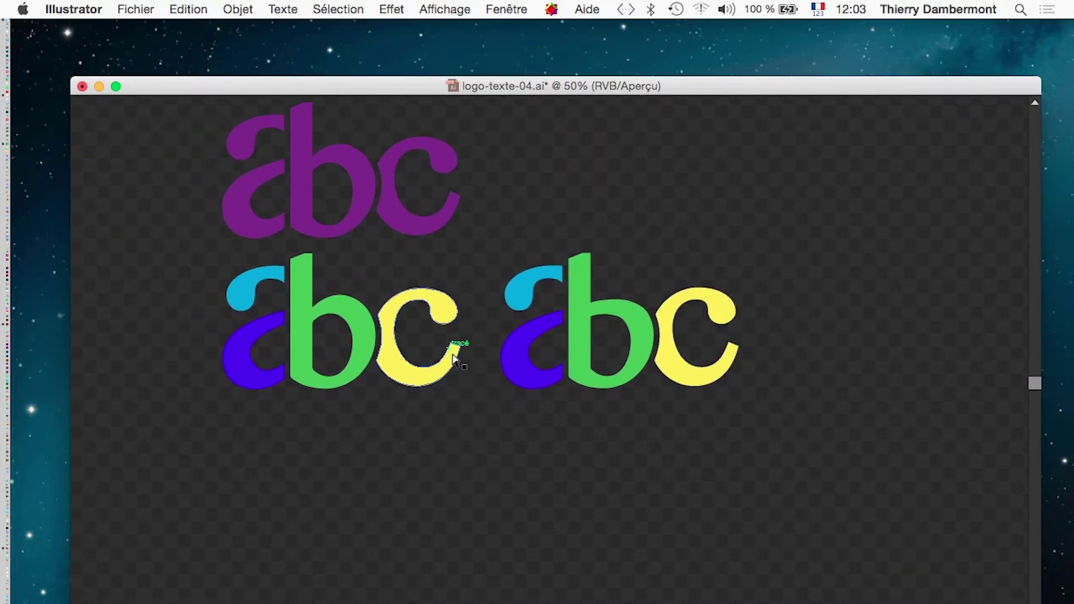
{"action": "scroll", "coordinate": [448, 355], "scroll_direction": "up", "scroll_amount": 2}
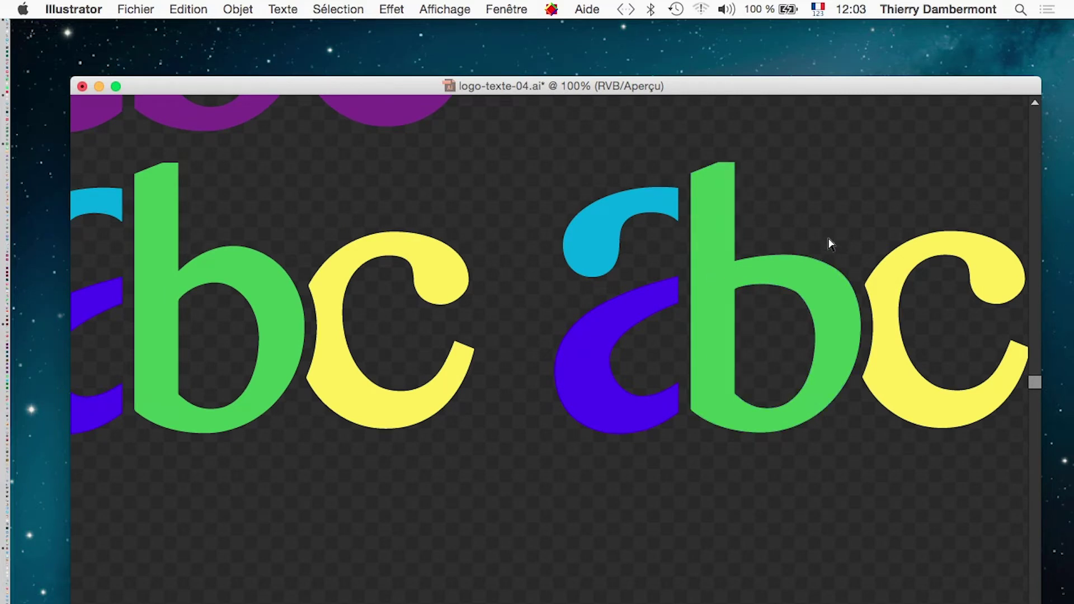
{"action": "left_click_drag", "start_coordinate": [684, 159], "coordinate": [722, 182]}
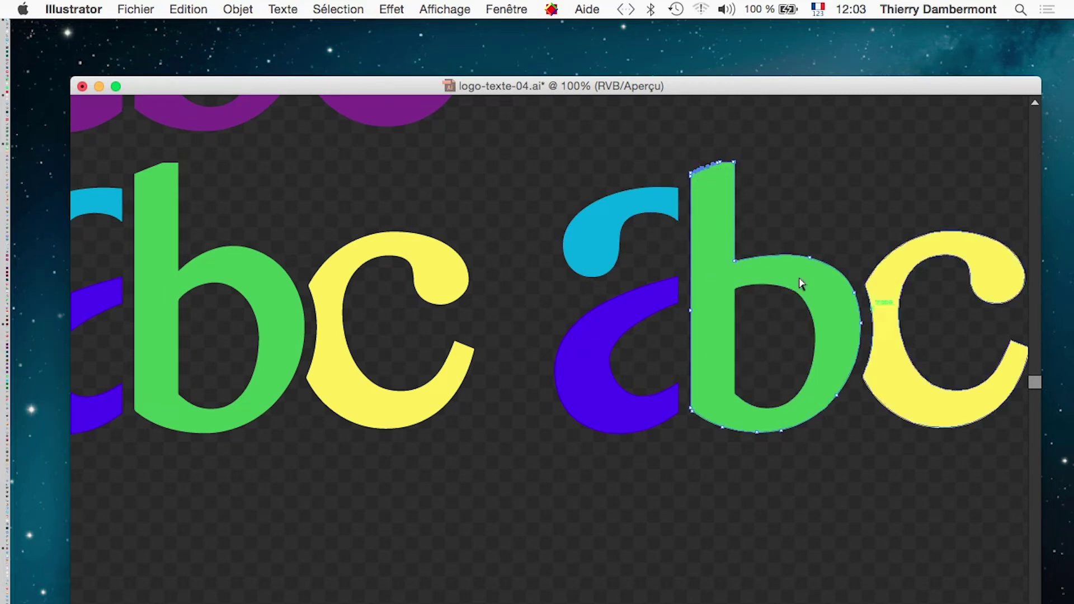
{"action": "scroll", "coordinate": [937, 428], "scroll_direction": "down", "scroll_amount": 1}
{"action": "scroll", "coordinate": [935, 421], "scroll_direction": "down", "scroll_amount": 1}
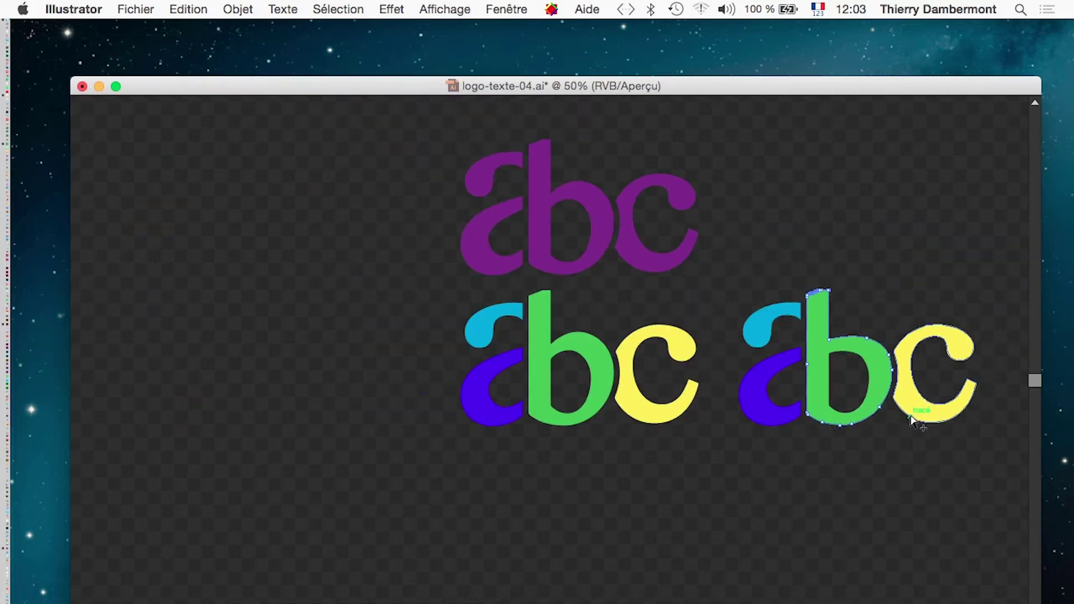
{"action": "left_click_drag", "start_coordinate": [599, 482], "coordinate": [420, 484]}
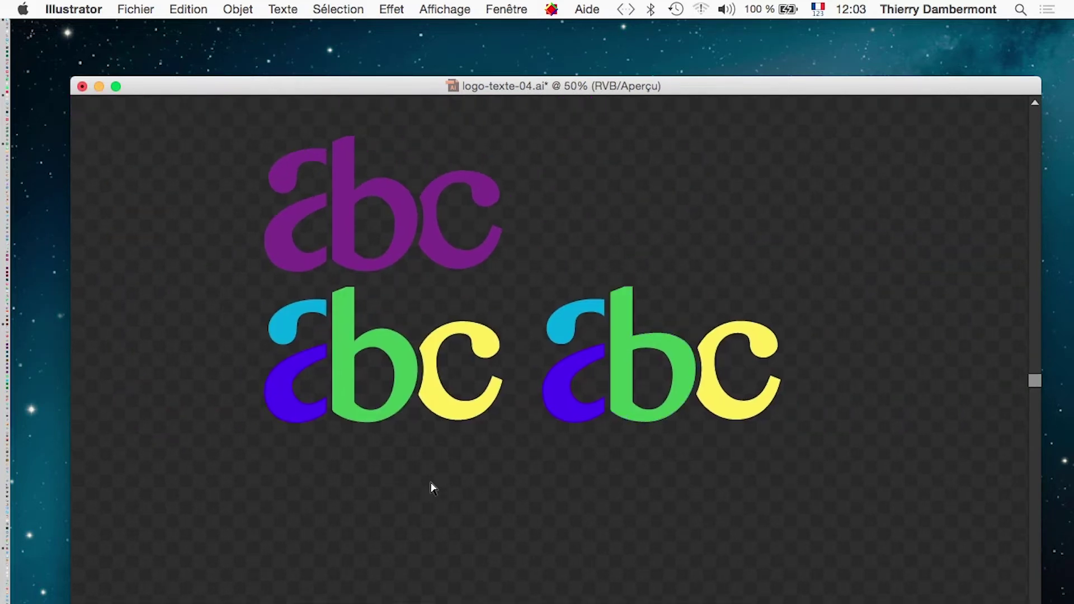
Select the whole reshaped abc logo, duplicate it directly below itself and deselect the copy
{"action": "key", "text": "Tab"}
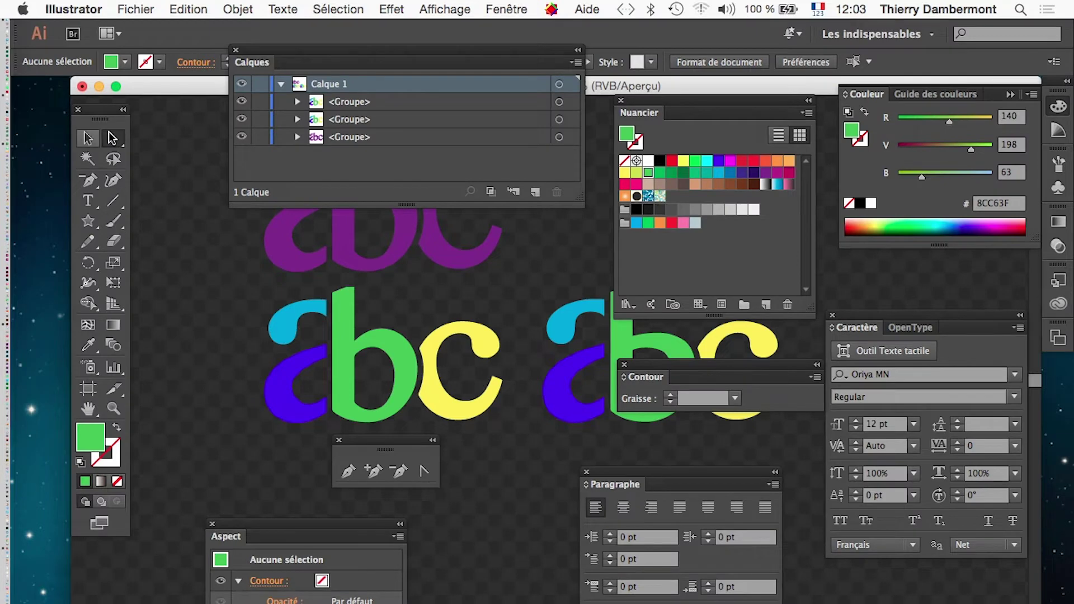
{"action": "key", "text": "Tab"}
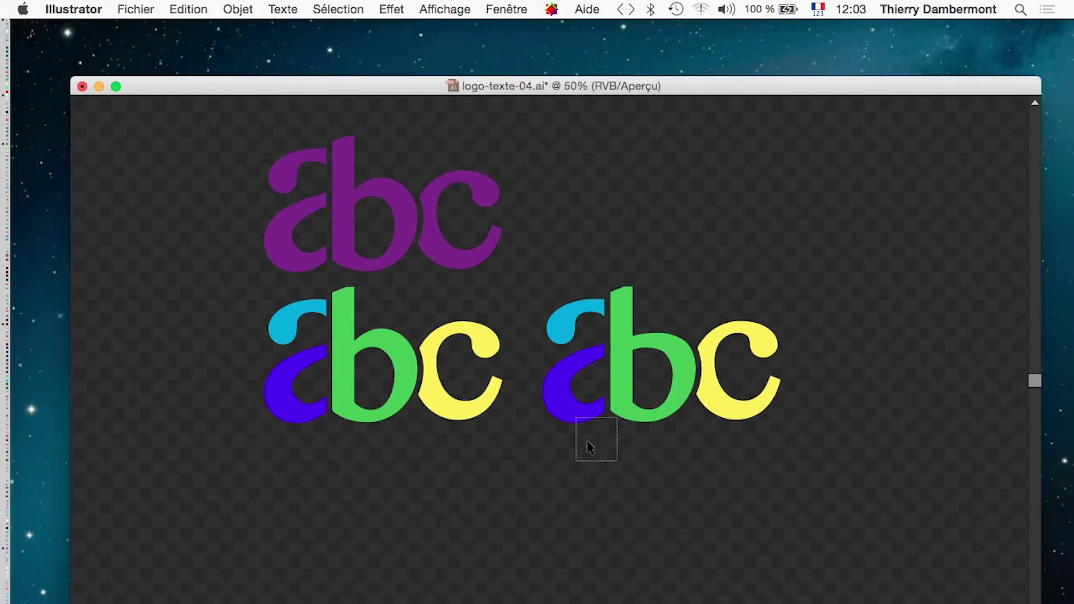
{"action": "left_click_drag", "start_coordinate": [586, 442], "coordinate": [739, 318]}
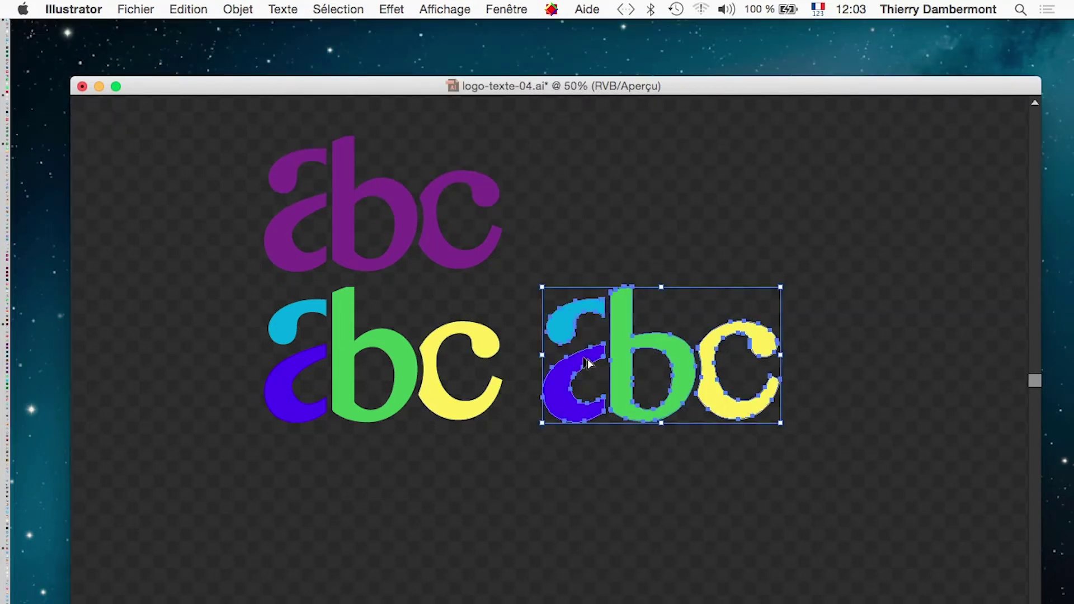
{"action": "left_click_drag", "start_coordinate": [587, 362], "coordinate": [587, 513]}
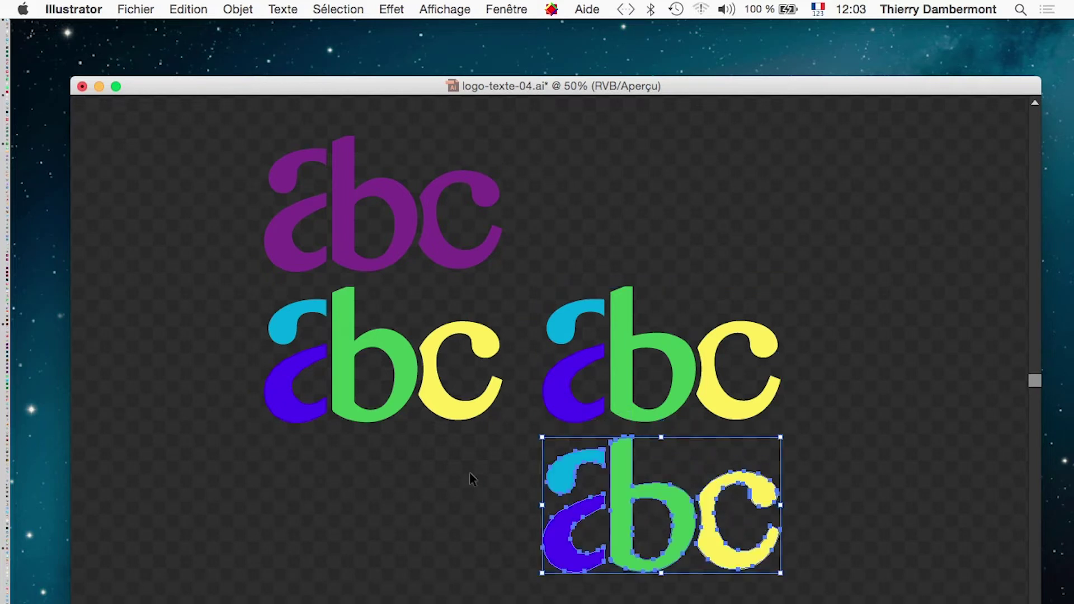
{"action": "scroll", "coordinate": [431, 443], "scroll_direction": "down", "scroll_amount": 5}
{"action": "scroll", "coordinate": [431, 444], "scroll_direction": "right", "scroll_amount": 3}
{"action": "left_click", "coordinate": [383, 396]}
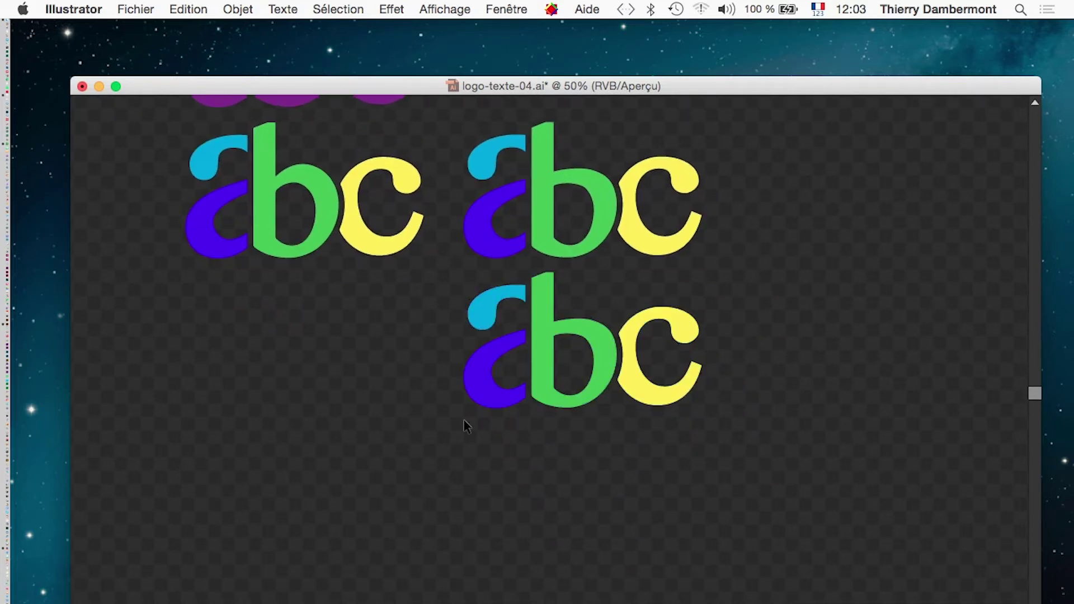
Draw a thin horizontal rectangle across the full width of the new abc copy, extending past both outer letters
{"action": "key", "text": "Tab"}
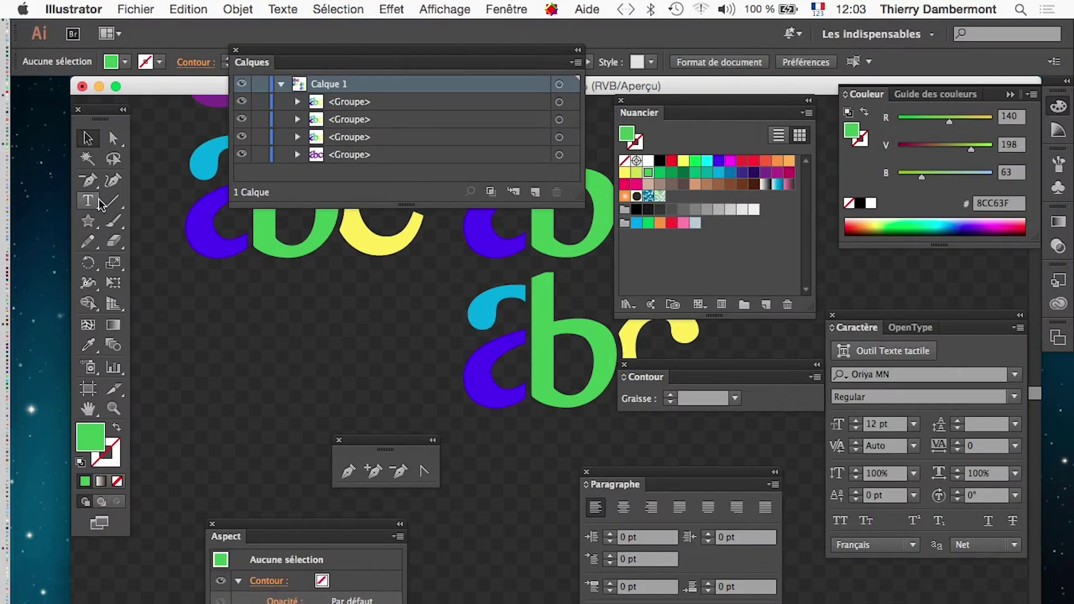
{"action": "left_click_drag", "start_coordinate": [88, 221], "coordinate": [132, 220]}
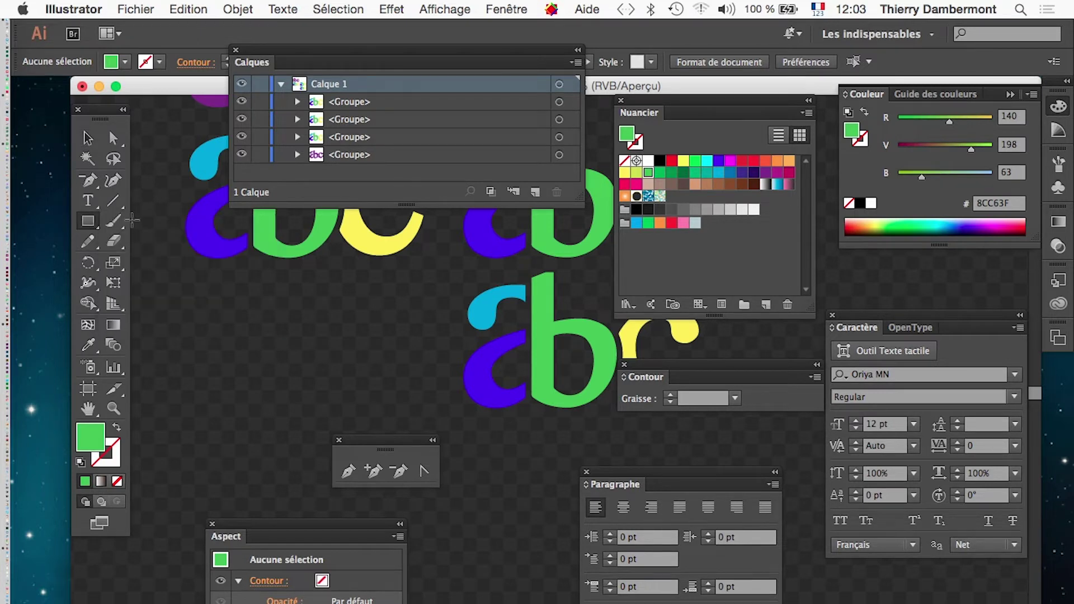
{"action": "key", "text": "Tab"}
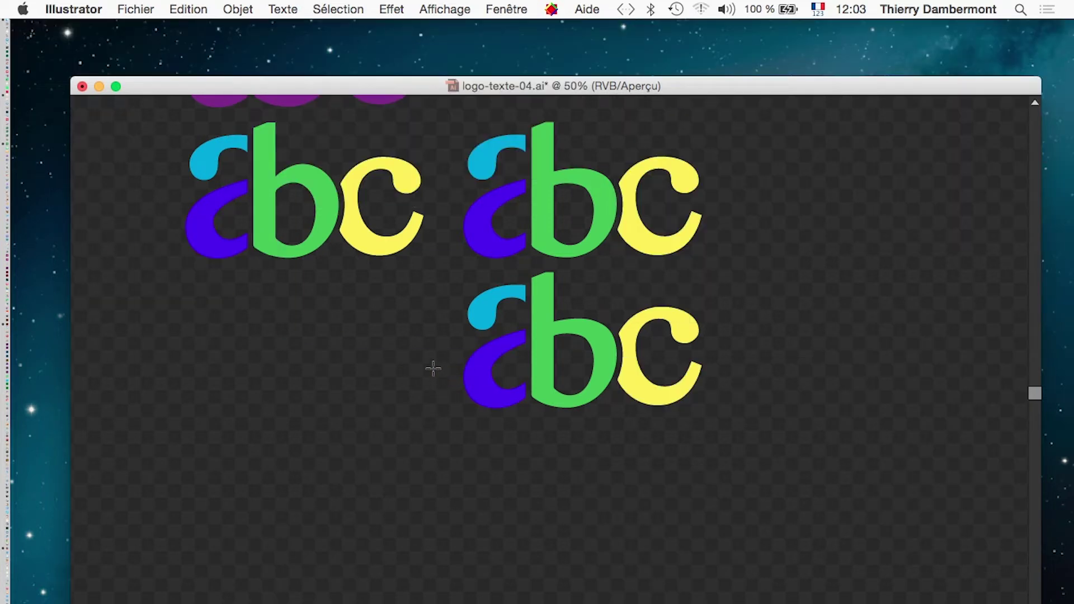
{"action": "left_click_drag", "start_coordinate": [408, 352], "coordinate": [723, 360]}
{"action": "key", "text": "Tab"}
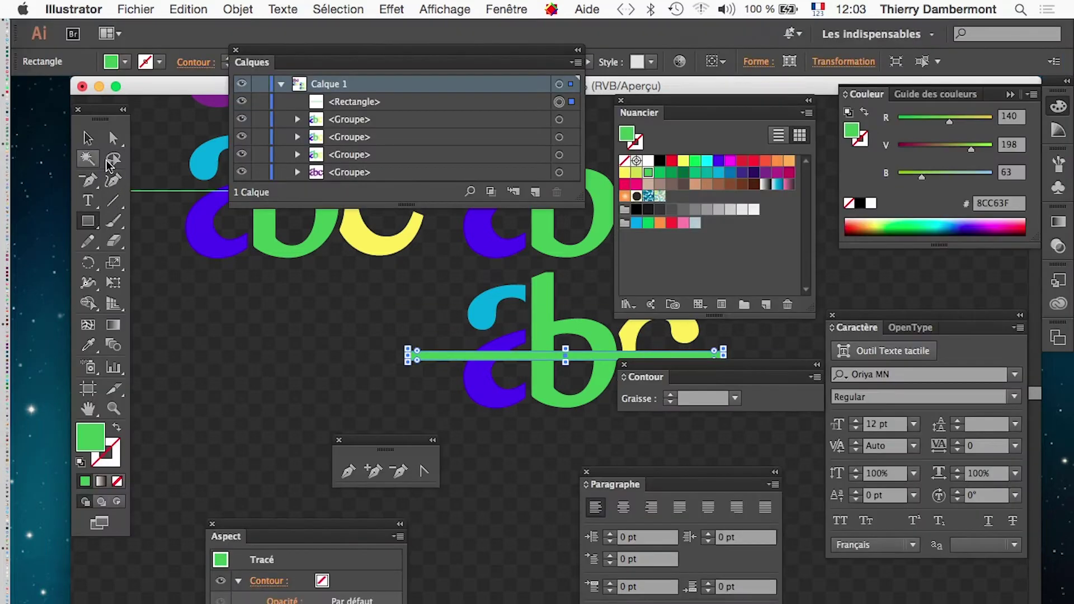
Nudge the thin rectangle slightly upward and to the left across the abc copy, and deselect it
{"action": "left_click", "coordinate": [88, 141]}
{"action": "left_click", "coordinate": [434, 403]}
{"action": "left_click_drag", "start_coordinate": [447, 358], "coordinate": [439, 357]}
{"action": "left_click", "coordinate": [578, 447]}
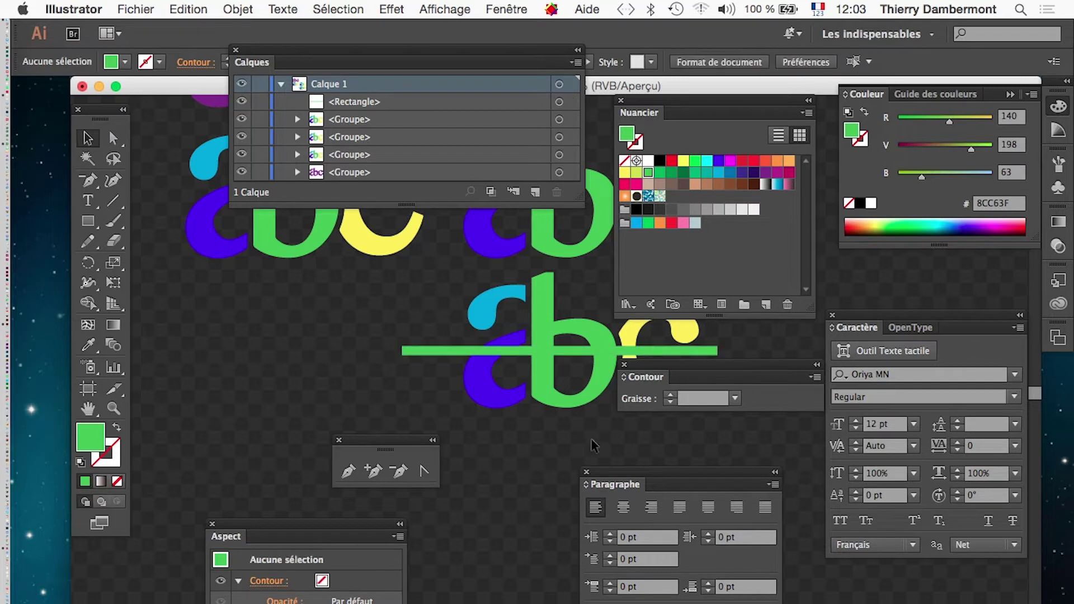
Recolor the thin rectangle with the brown swatch A67C52, hide the panels and deselect it
{"action": "key", "text": "Tab"}
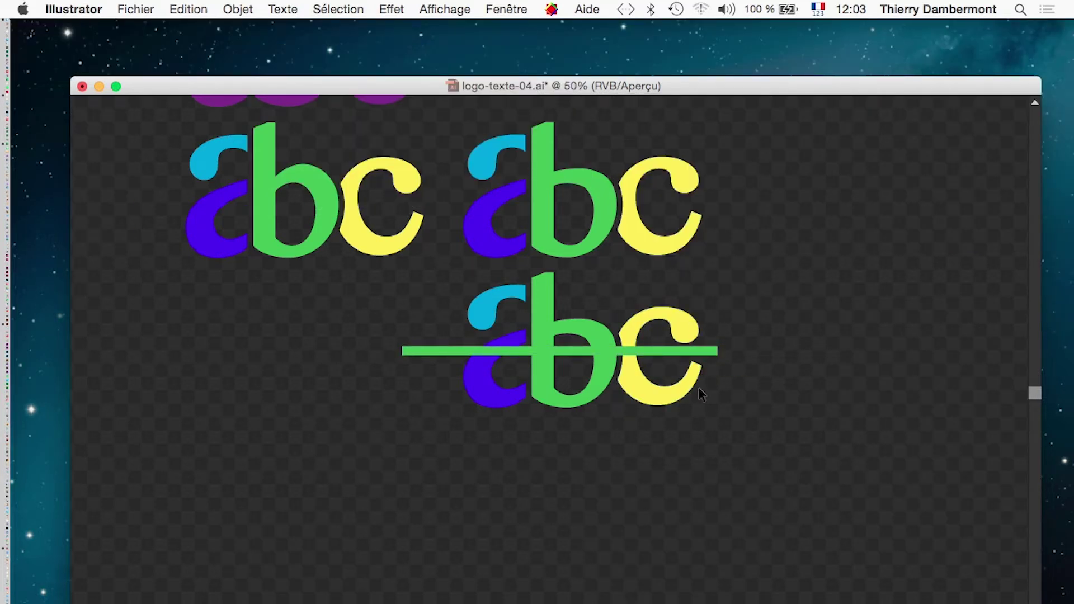
{"action": "left_click", "coordinate": [416, 353]}
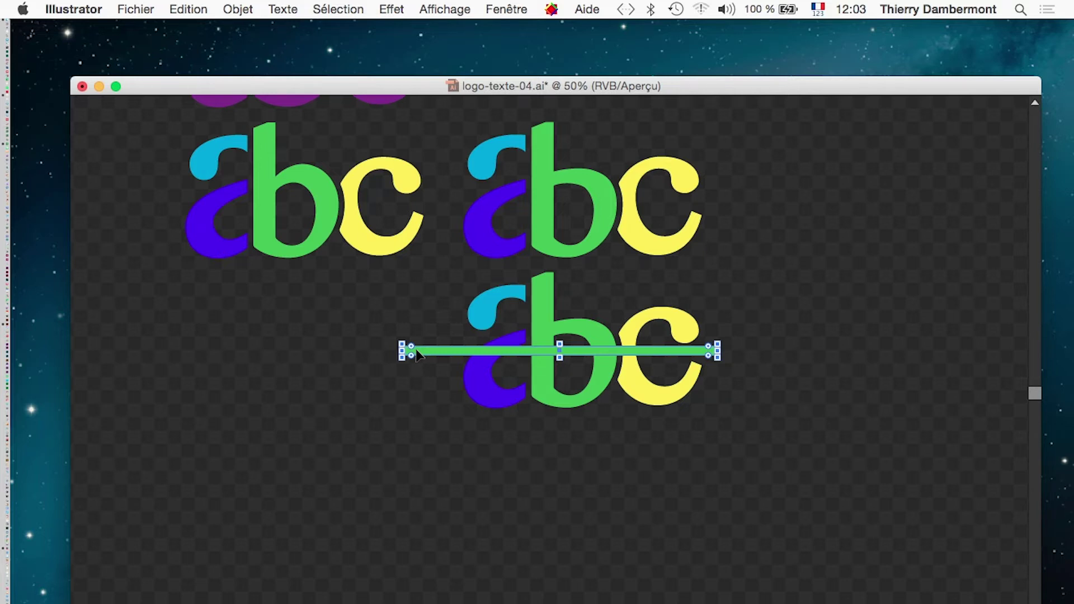
{"action": "key", "text": "Tab"}
{"action": "left_click", "coordinate": [707, 184]}
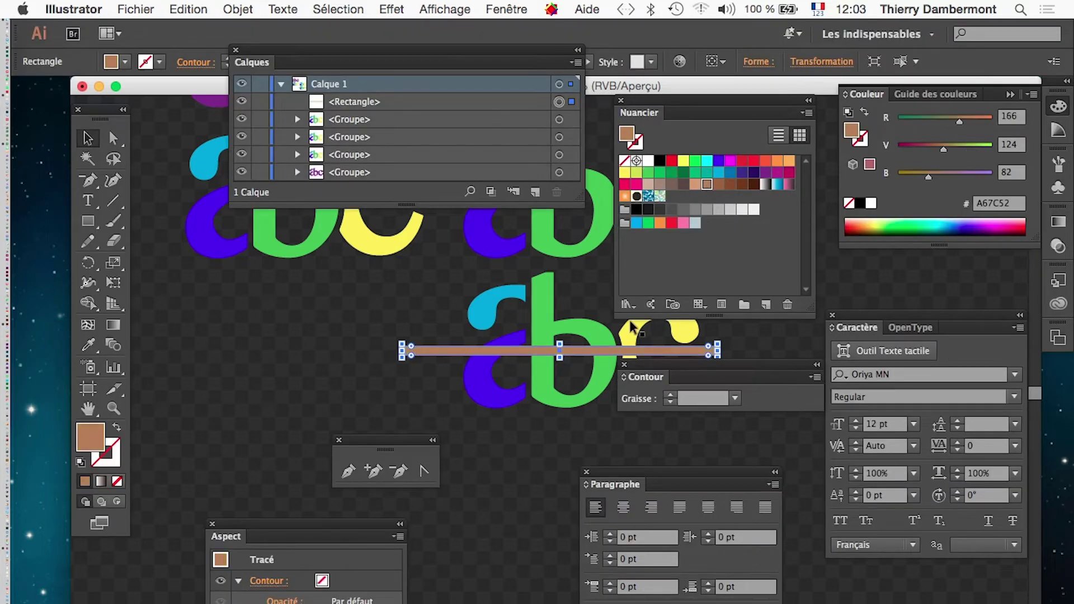
{"action": "key", "text": "Tab"}
{"action": "left_click", "coordinate": [418, 337]}
Select the thin brown rectangle, use it to cut the abc copy with Divide Objects Below, and deselect the resulting pieces
{"action": "key", "text": "super+plus"}
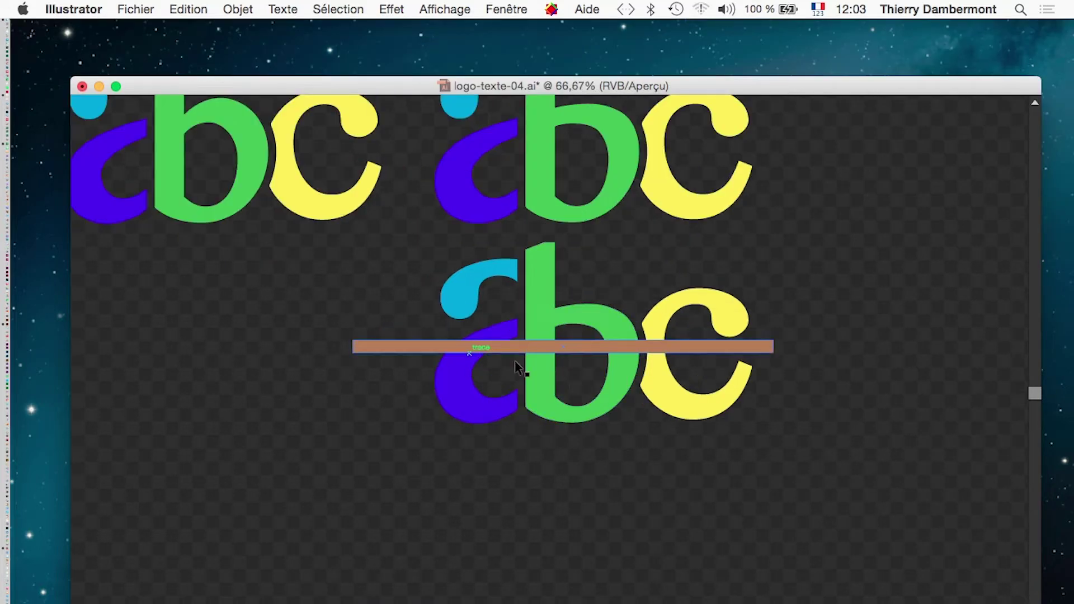
{"action": "left_click", "coordinate": [414, 348]}
{"action": "key", "text": "super+plus"}
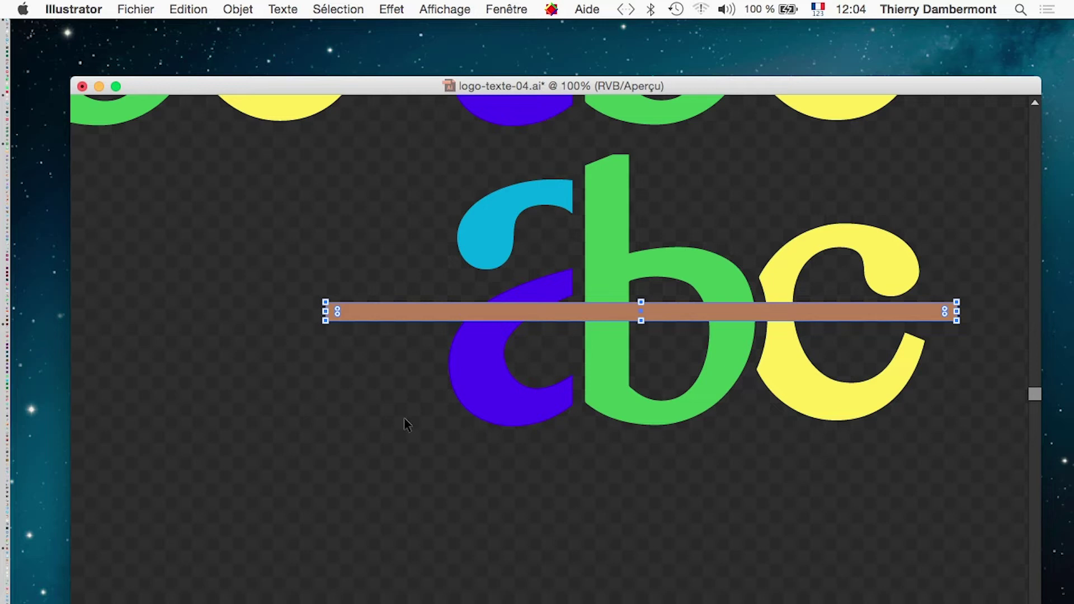
{"action": "left_click", "coordinate": [239, 9]}
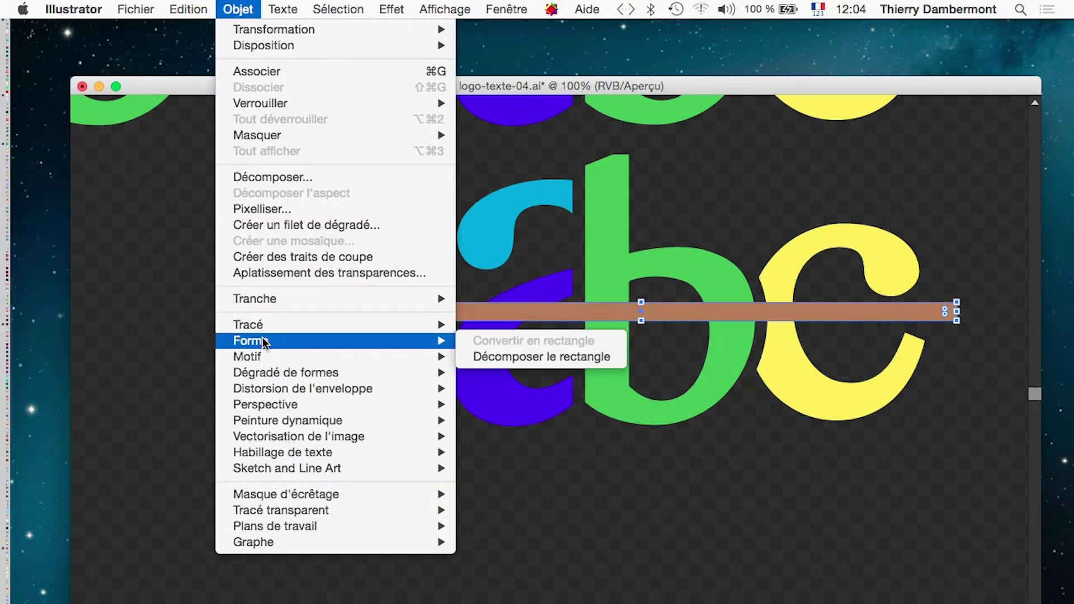
{"action": "mouse_move", "coordinate": [264, 329]}
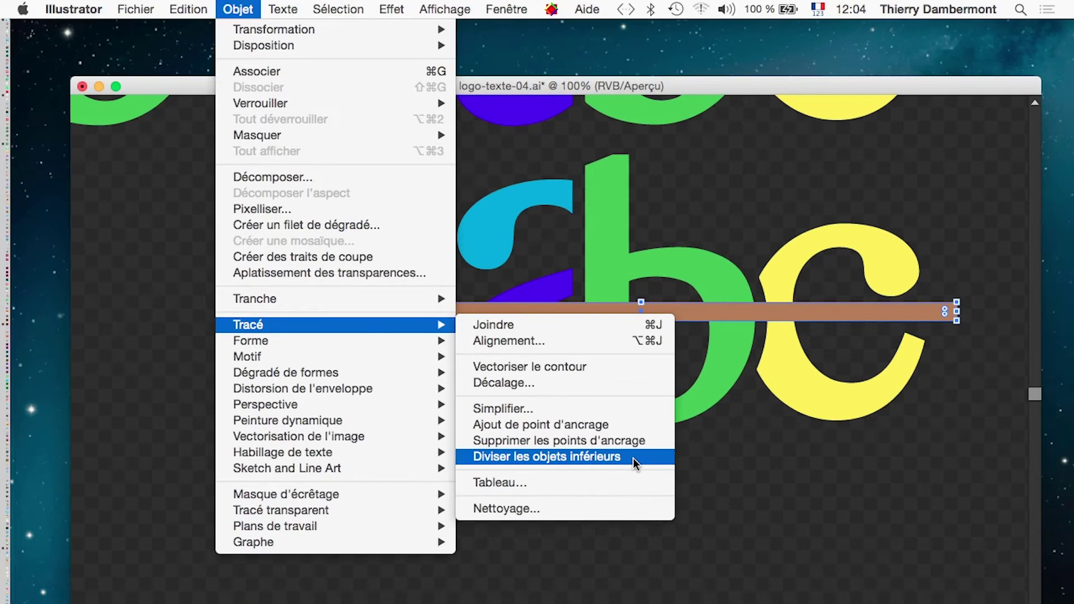
{"action": "left_click", "coordinate": [634, 458]}
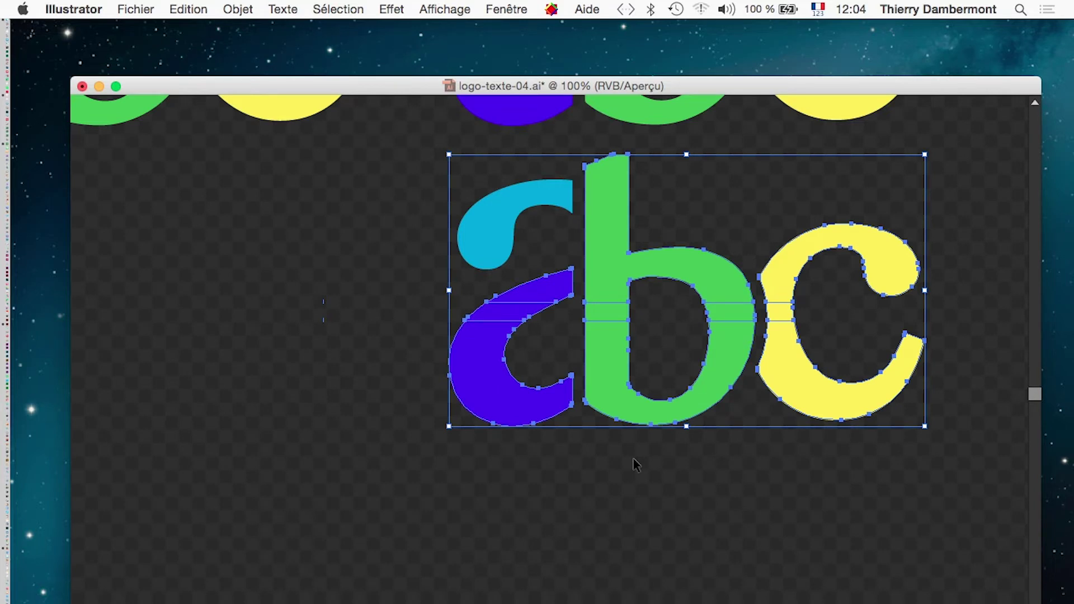
{"action": "left_click", "coordinate": [515, 317]}
{"action": "left_click", "coordinate": [786, 316]}
{"action": "left_click", "coordinate": [356, 302]}
Show the panels again and move the Layers, Swatches and Stroke panels clear of the divided abc logo
{"action": "key", "text": "Tab"}
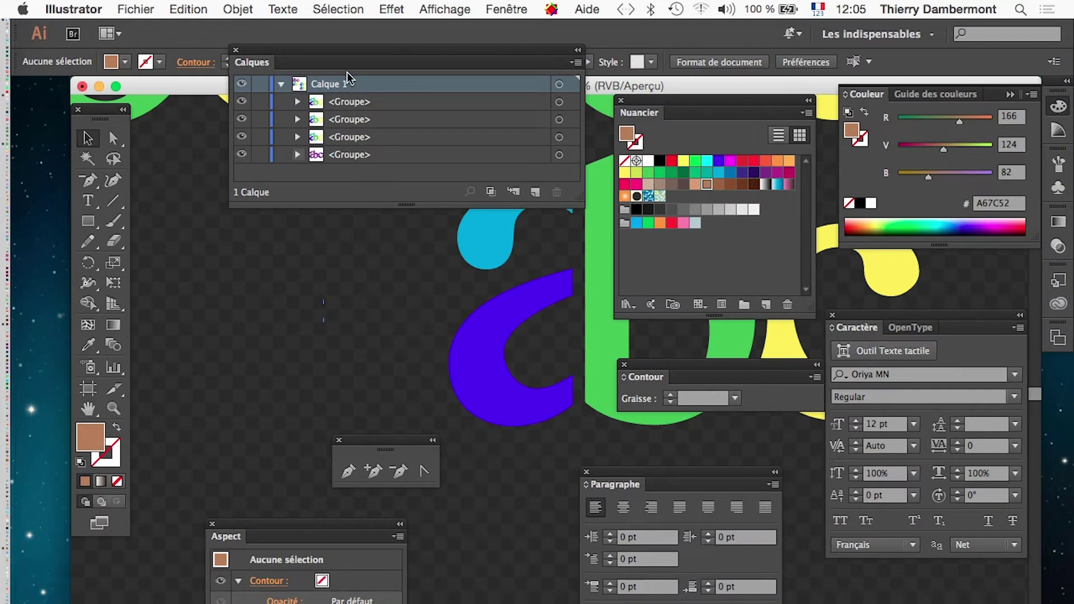
{"action": "left_click_drag", "start_coordinate": [359, 55], "coordinate": [540, 484]}
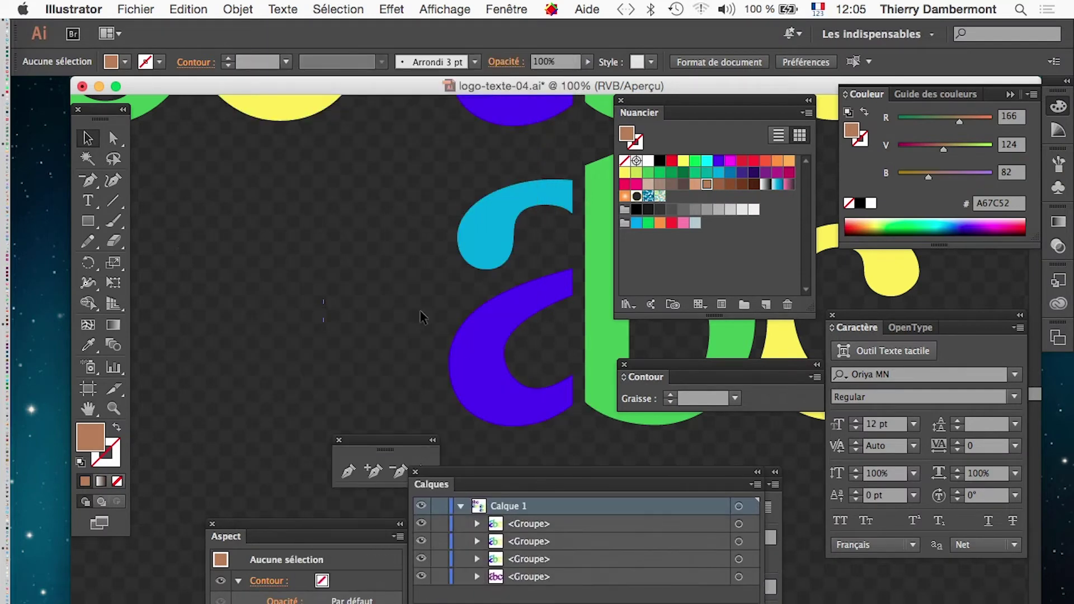
{"action": "left_click", "coordinate": [88, 409]}
{"action": "left_click_drag", "start_coordinate": [414, 368], "coordinate": [196, 356]}
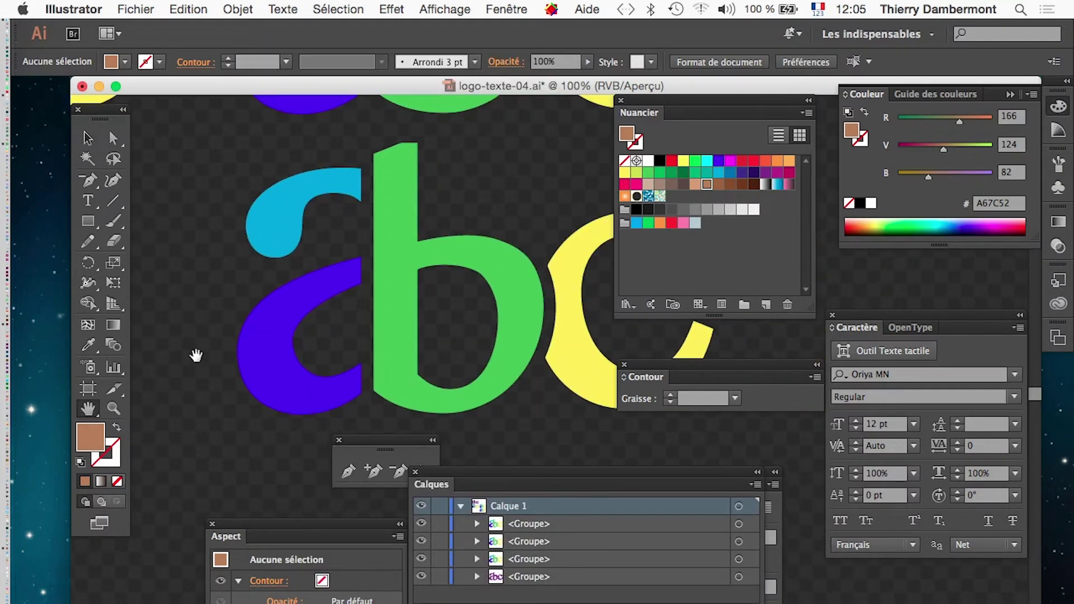
{"action": "left_click_drag", "start_coordinate": [649, 99], "coordinate": [861, 258]}
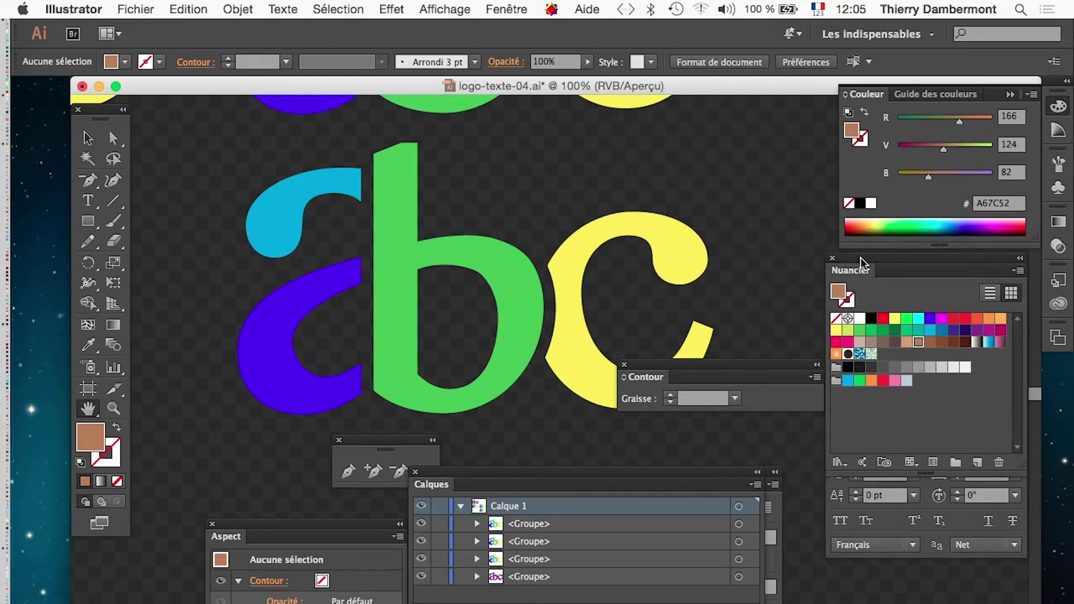
{"action": "left_click_drag", "start_coordinate": [660, 367], "coordinate": [783, 142]}
Compare selecting the whole divided logo with the Selection tool and only the cyan piece of the a with Direct Selection
{"action": "key", "text": "a"}
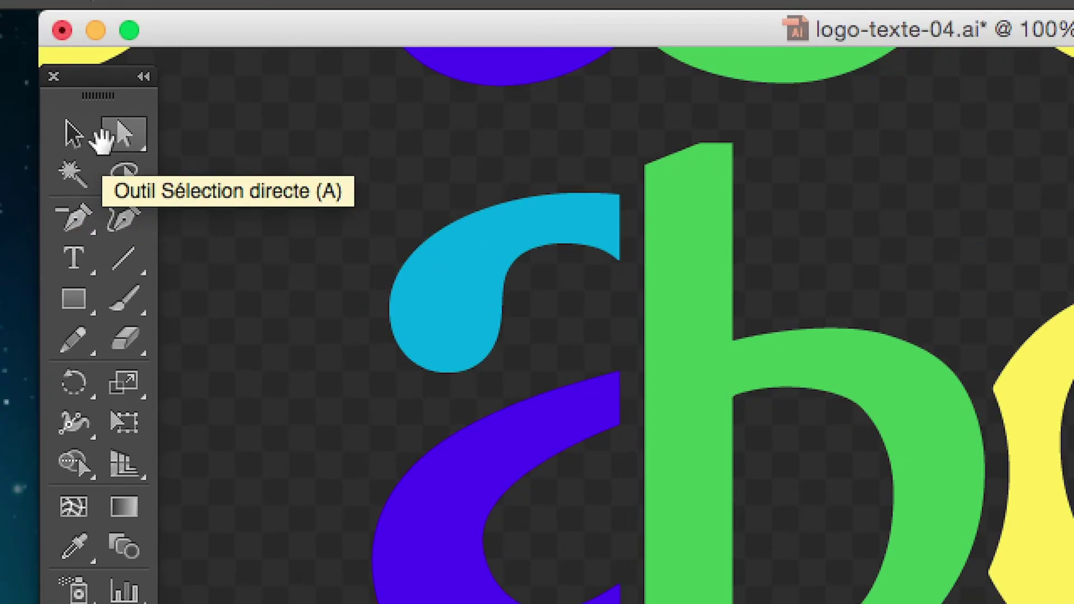
{"action": "left_click", "coordinate": [121, 148]}
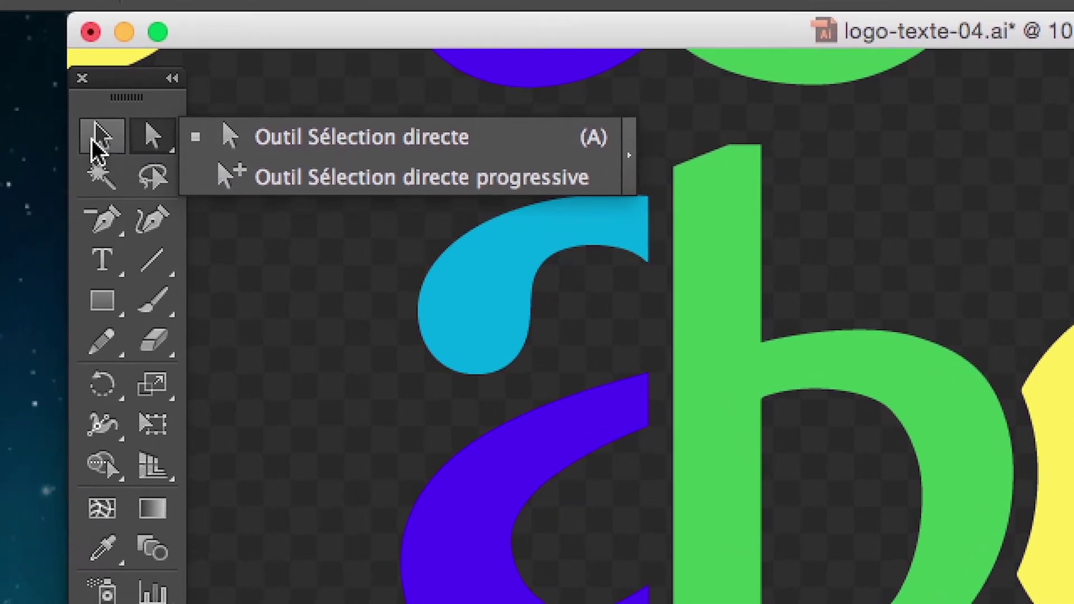
{"action": "left_click", "coordinate": [93, 141]}
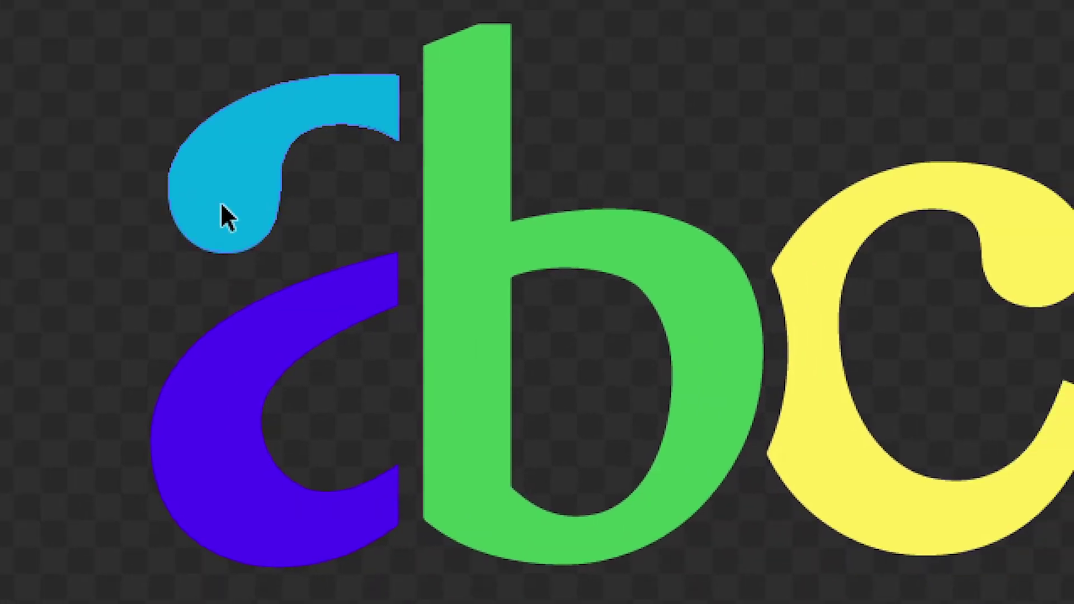
{"action": "left_click", "coordinate": [475, 337]}
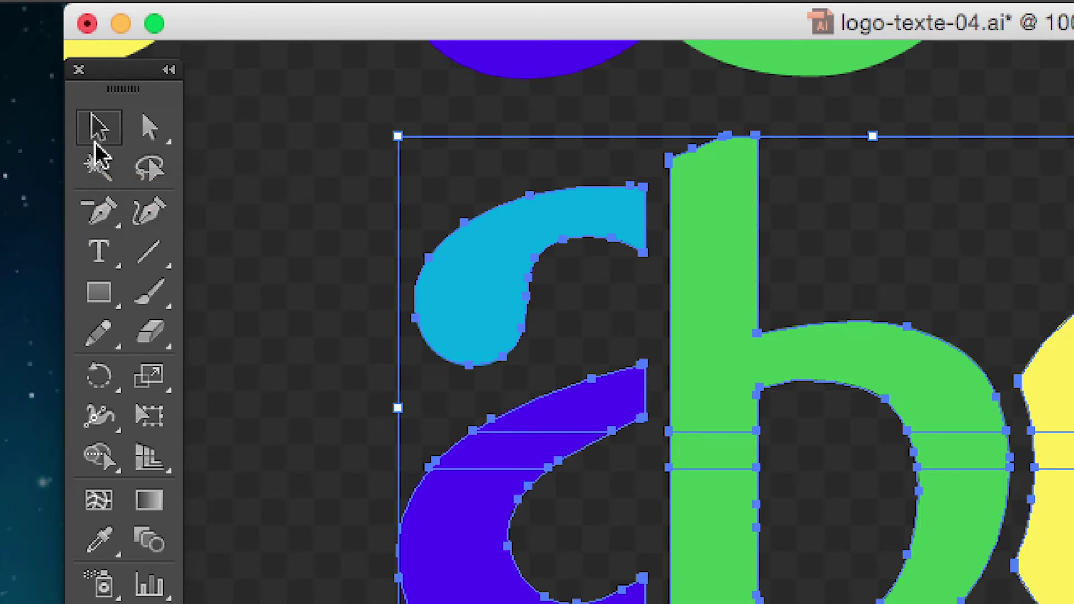
{"action": "left_click", "coordinate": [149, 128]}
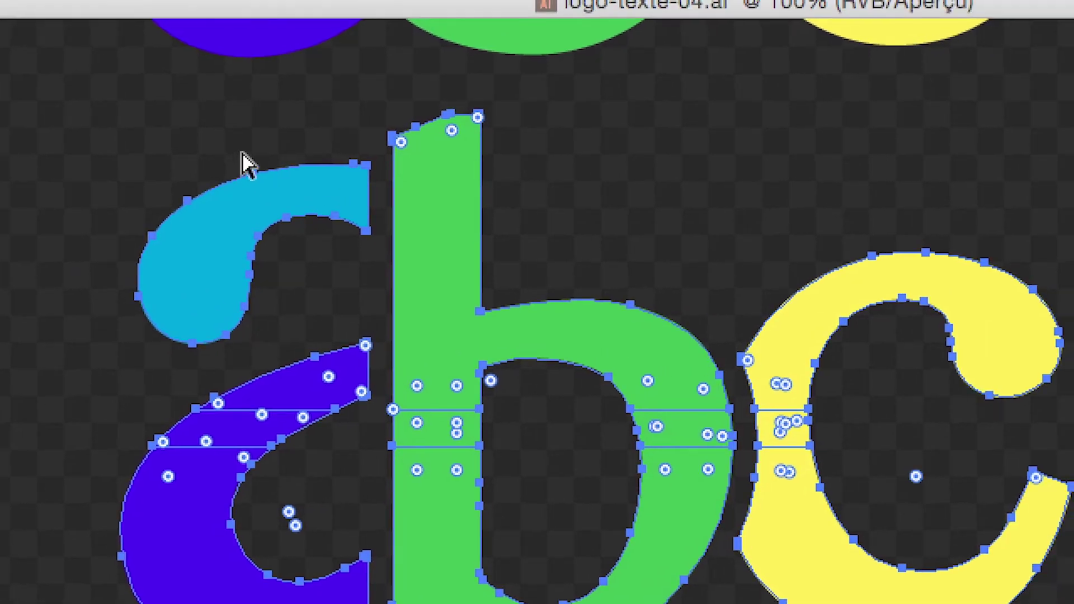
{"action": "left_click", "coordinate": [460, 161]}
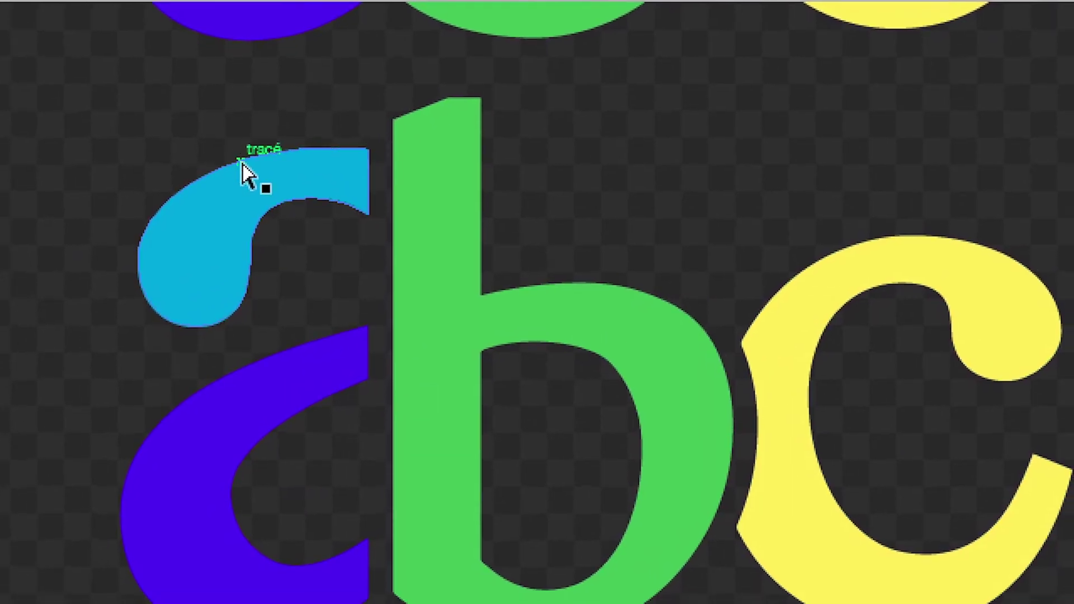
{"action": "left_click", "coordinate": [246, 213]}
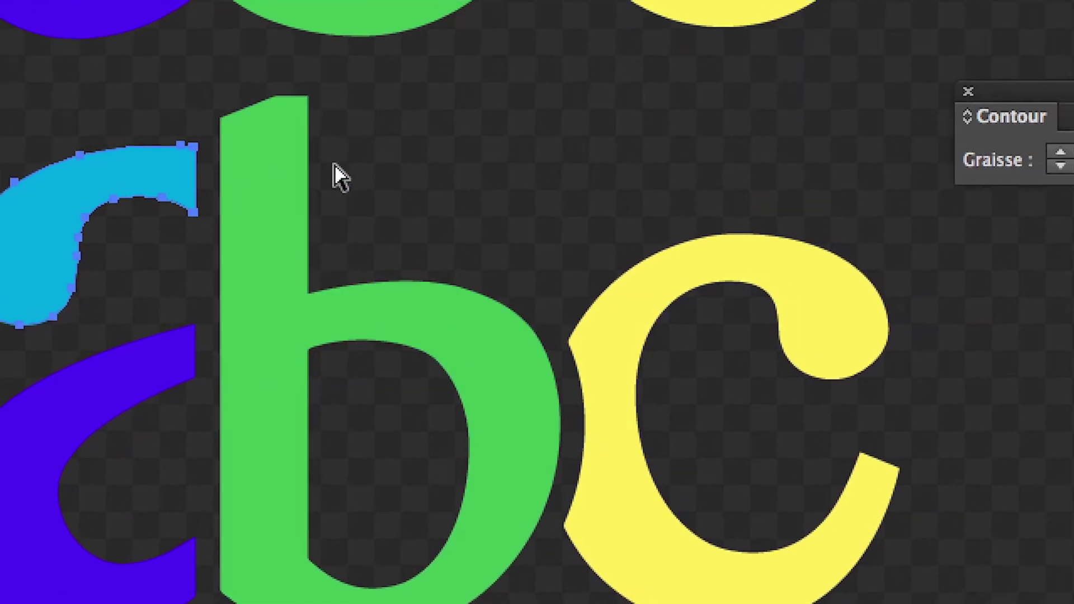
{"action": "left_click", "coordinate": [481, 87]}
Select the anchor points at the top of the b's stem, nudge them upward and deselect the letter
{"action": "mouse_move", "coordinate": [326, 141]}
{"action": "left_mouse_down"}
{"action": "mouse_move", "coordinate": [325, 105]}
{"action": "mouse_move", "coordinate": [343, 128]}
{"action": "left_mouse_up"}
{"action": "key", "text": "Up"}
{"action": "key", "text": "Up"}
{"action": "key", "text": "Up"}
{"action": "key", "text": "Up"}
{"action": "key", "text": "Up"}
{"action": "key", "text": "Up"}
{"action": "key", "text": "Up"}
{"action": "key", "text": "Up"}
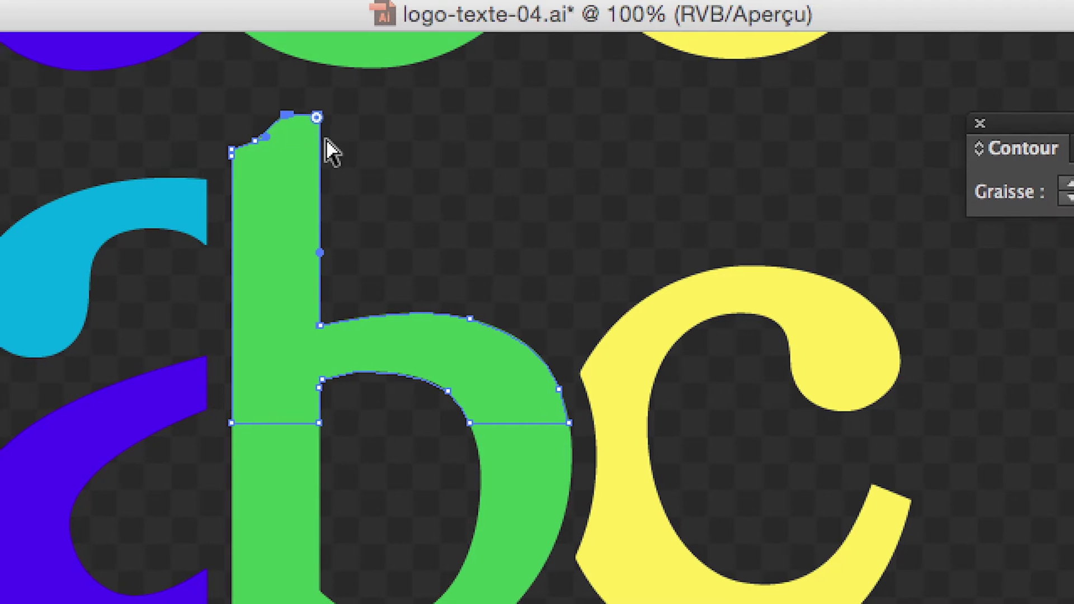
{"action": "left_click", "coordinate": [352, 178]}
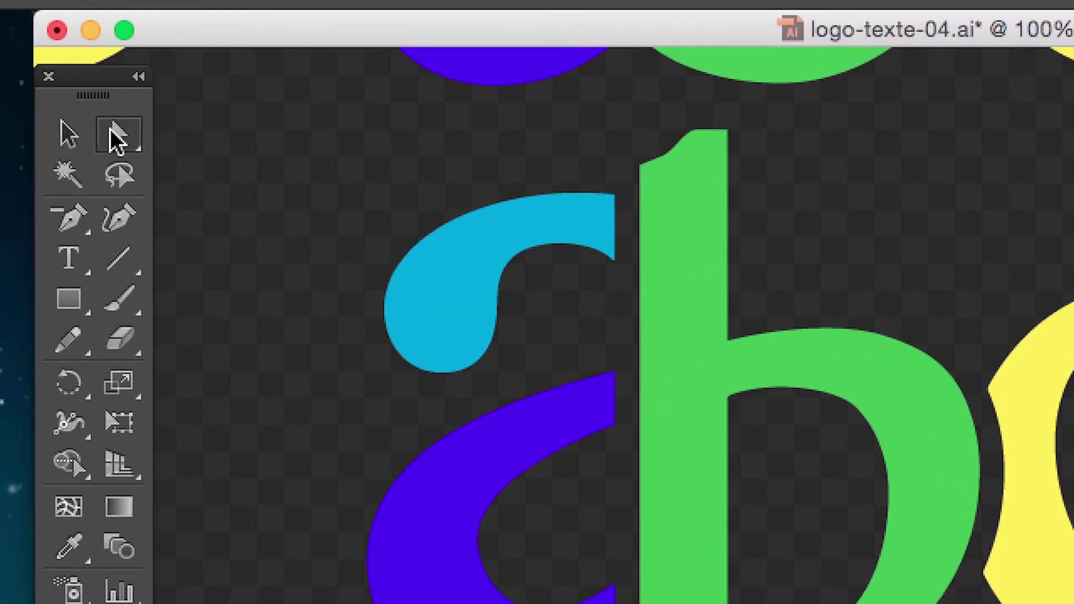
With the Group Selection tool, pull the narrow middle strip out of the letter a and delete it
{"action": "left_click", "coordinate": [112, 134]}
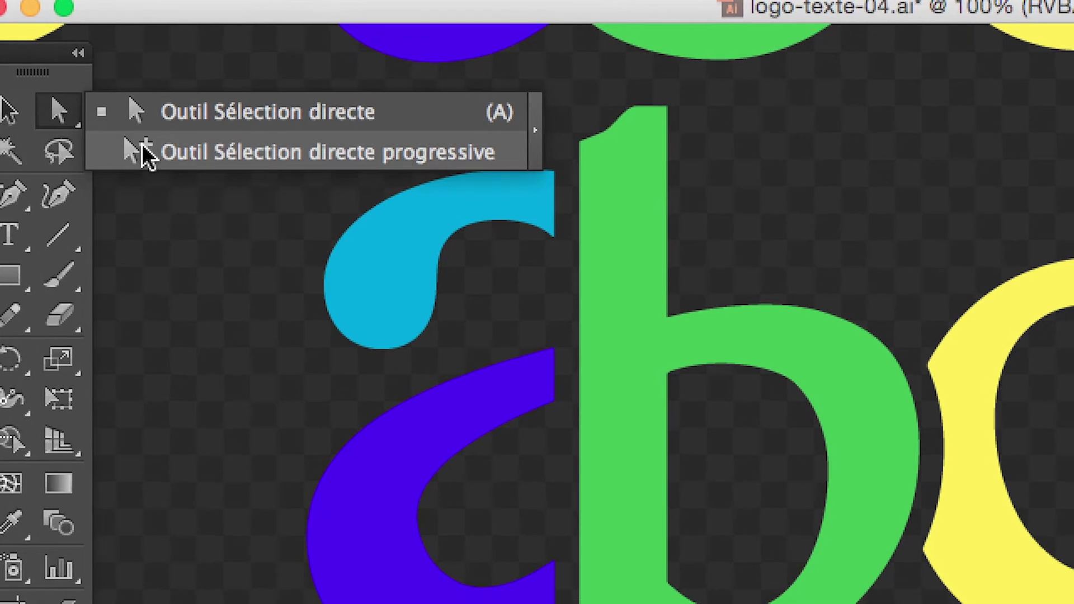
{"action": "left_click", "coordinate": [145, 166]}
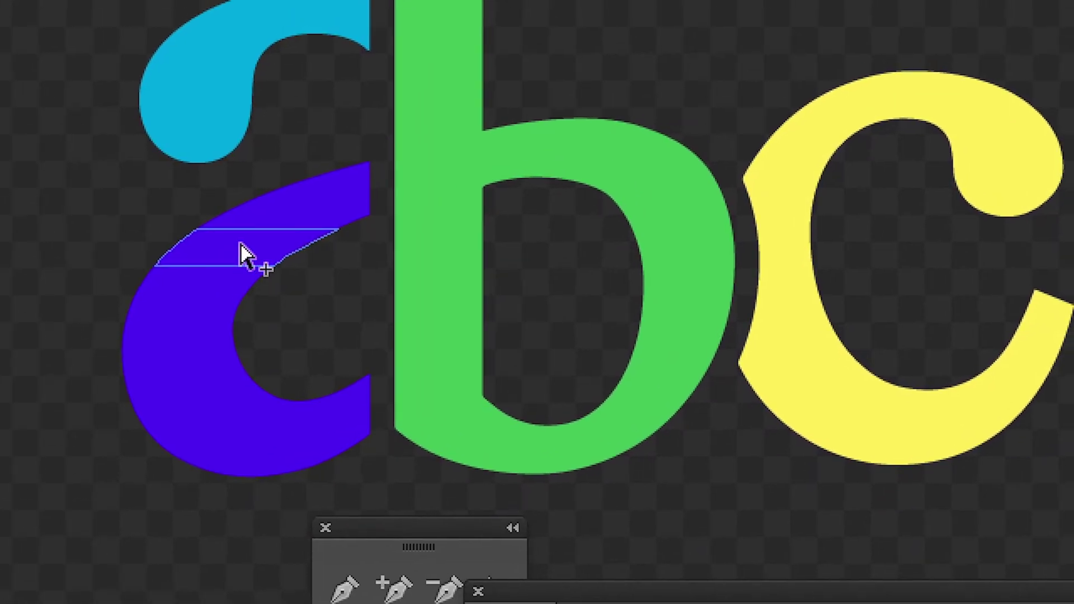
{"action": "left_click", "coordinate": [244, 256]}
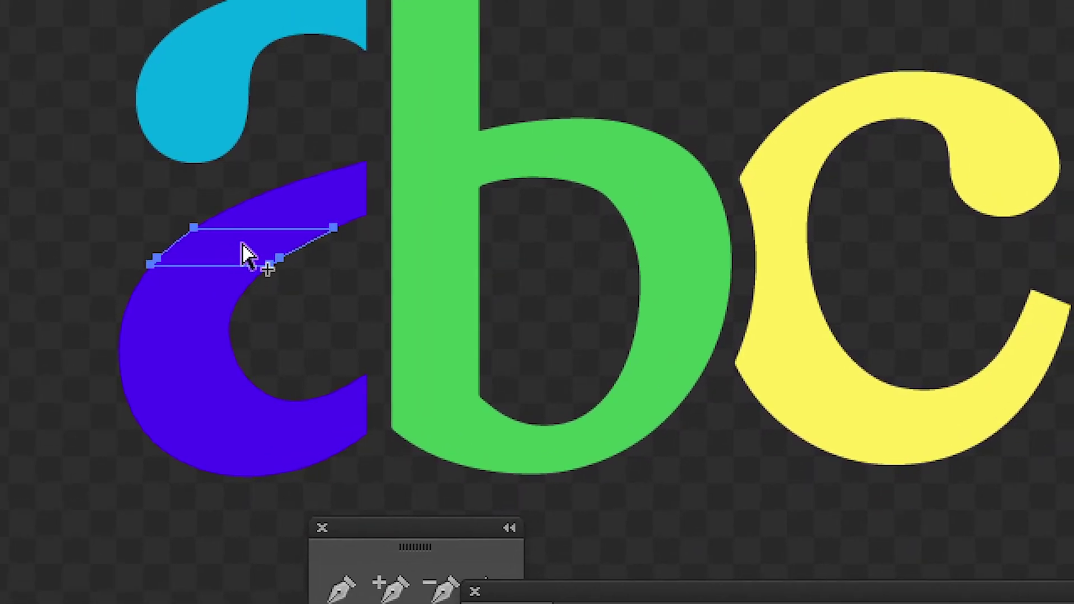
{"action": "left_click_drag", "start_coordinate": [240, 249], "coordinate": [106, 210]}
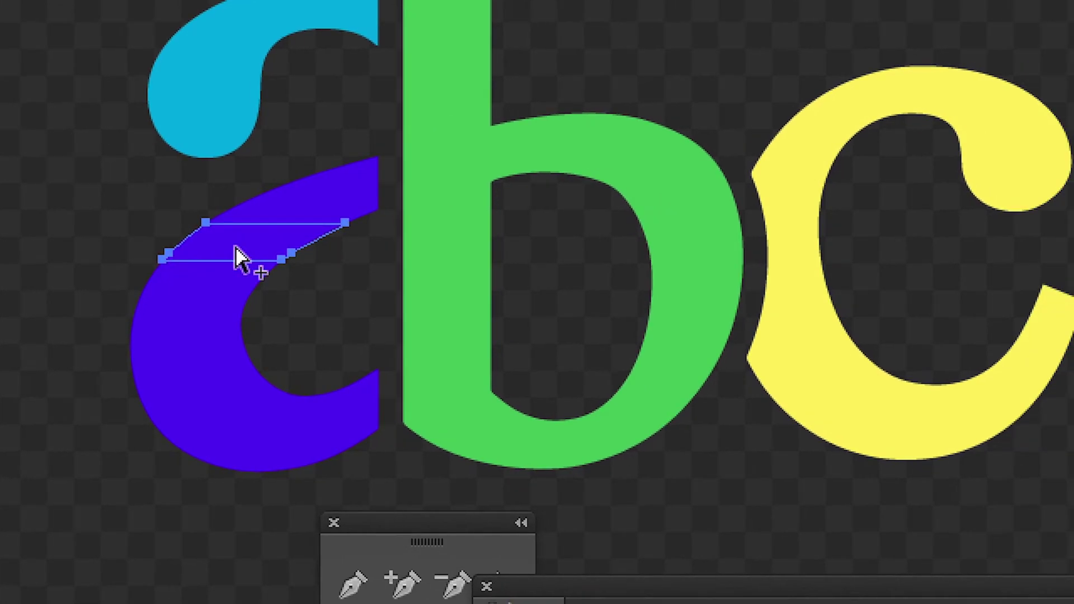
{"action": "left_click_drag", "start_coordinate": [240, 252], "coordinate": [185, 261]}
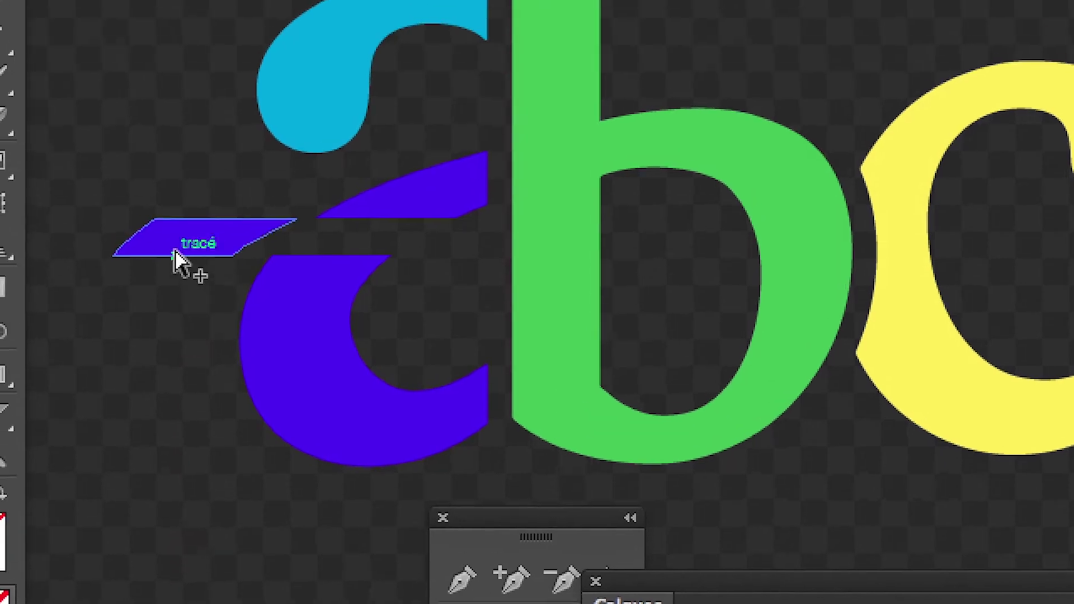
{"action": "key", "text": "Delete"}
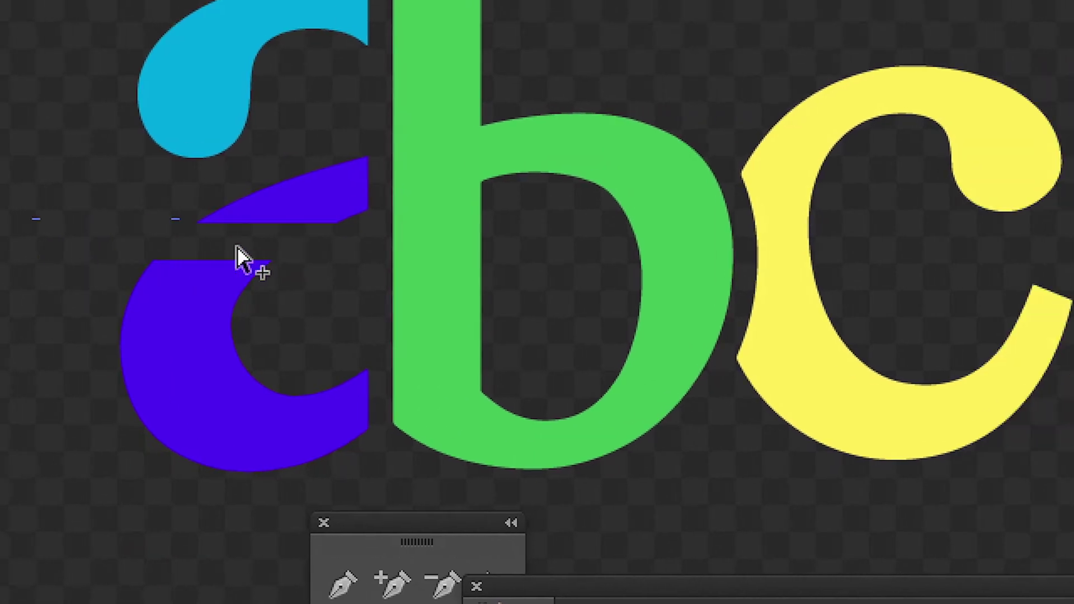
Delete the remaining middle strips from the letters b and c to complete the horizontal gap across the logo
{"action": "left_click_drag", "start_coordinate": [313, 254], "coordinate": [548, 255]}
{"action": "left_click", "coordinate": [431, 255], "text": "shift"}
{"action": "key", "text": "Delete"}
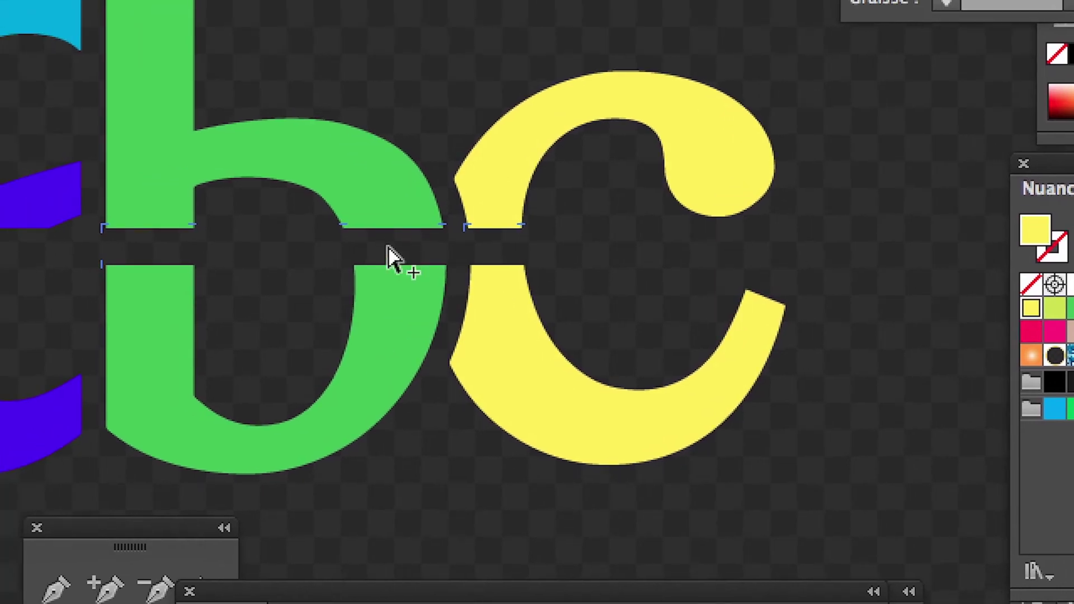
{"action": "scroll", "coordinate": [335, 267], "scroll_direction": "down", "scroll_amount": 3}
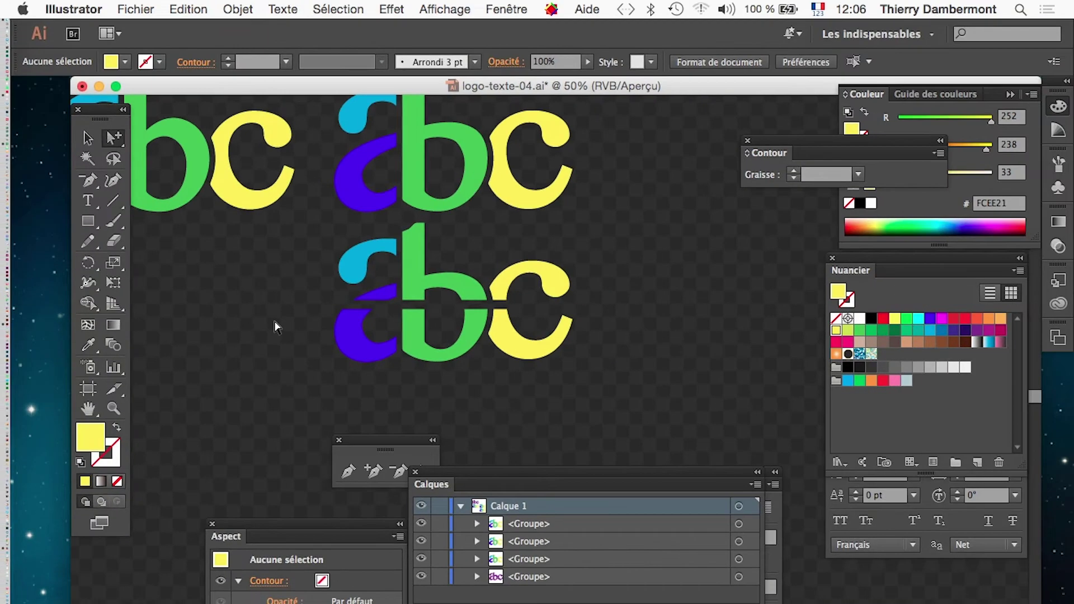
Move the Swatches panel beside the divided logo and recolor the c's upper half pale beige and the b's lower half dark green
{"action": "left_click_drag", "start_coordinate": [856, 270], "coordinate": [618, 226]}
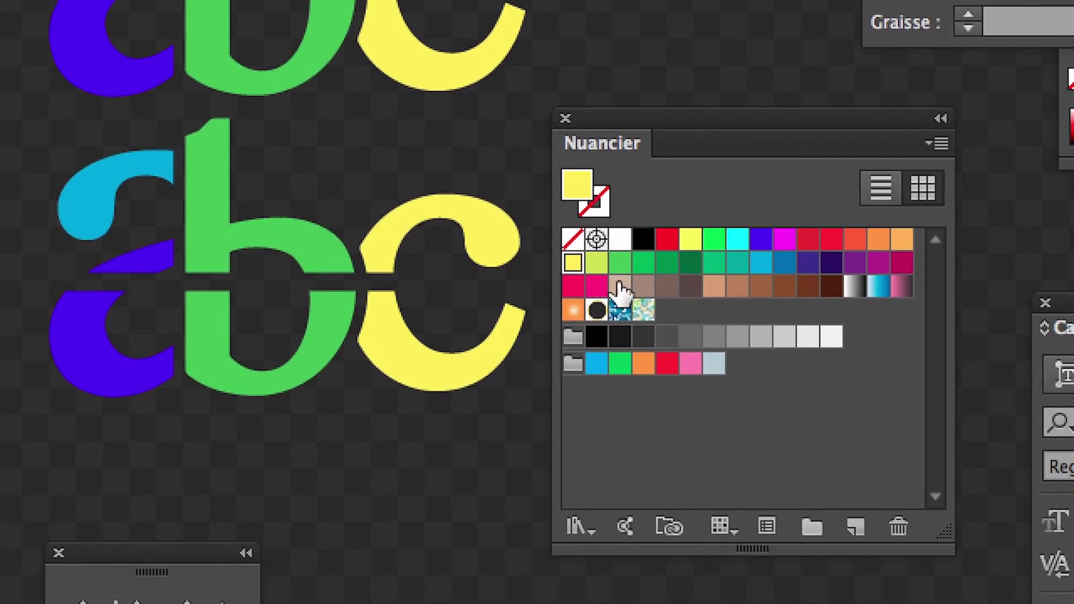
{"action": "left_click_drag", "start_coordinate": [620, 287], "coordinate": [495, 255]}
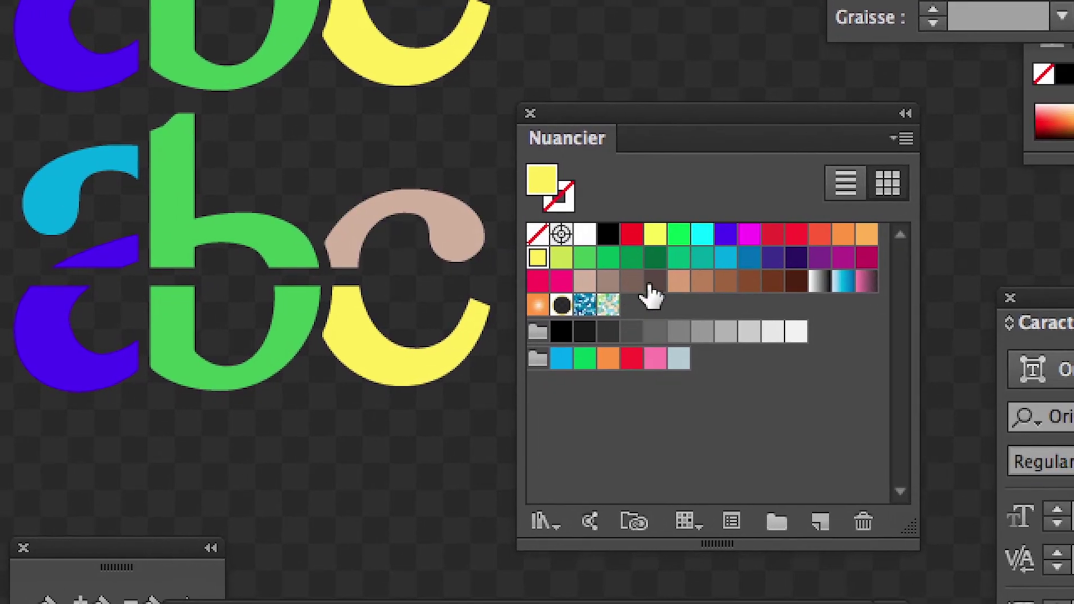
{"action": "left_click_drag", "start_coordinate": [739, 289], "coordinate": [731, 283]}
{"action": "left_click_drag", "start_coordinate": [647, 284], "coordinate": [292, 353]}
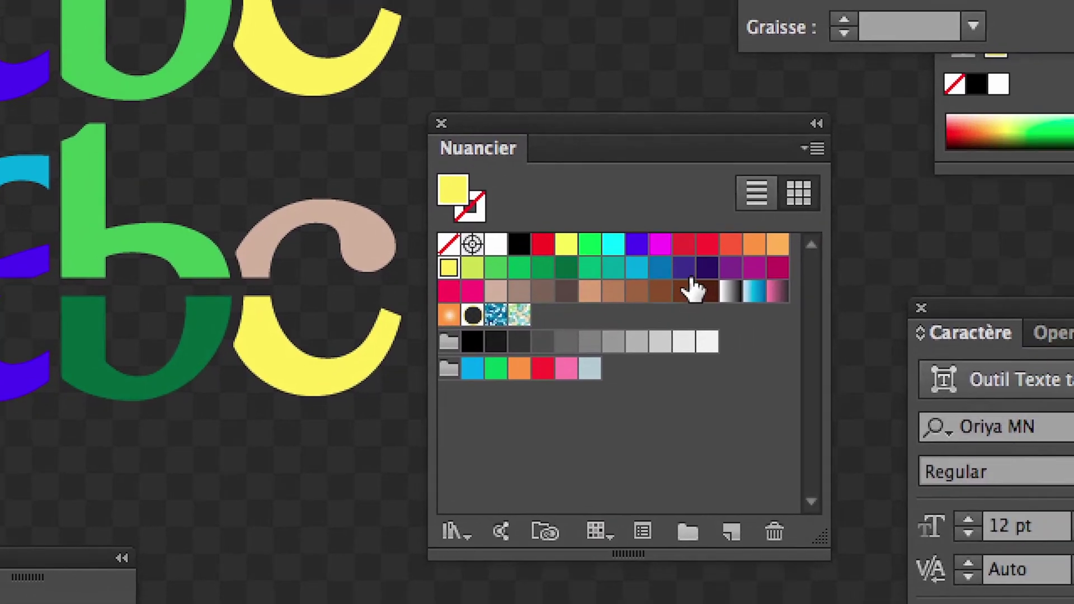
Try dark violet on the lower part of the divided letter a and return that part to Bleu RVB
{"action": "left_click_drag", "start_coordinate": [809, 245], "coordinate": [129, 356]}
{"action": "left_click_drag", "start_coordinate": [459, 309], "coordinate": [459, 311]}
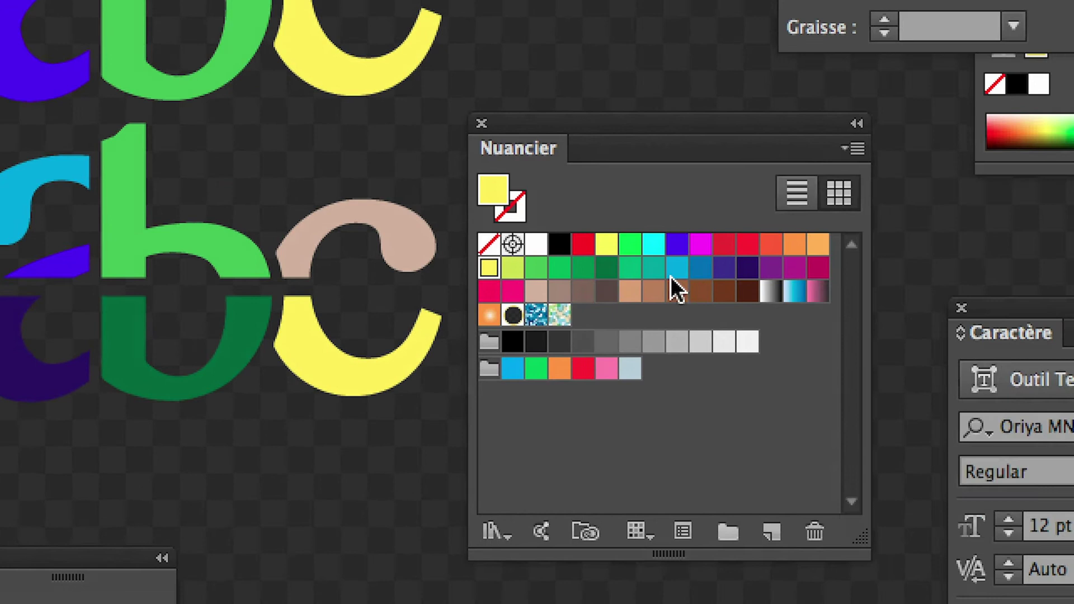
{"action": "left_click_drag", "start_coordinate": [677, 246], "coordinate": [157, 357]}
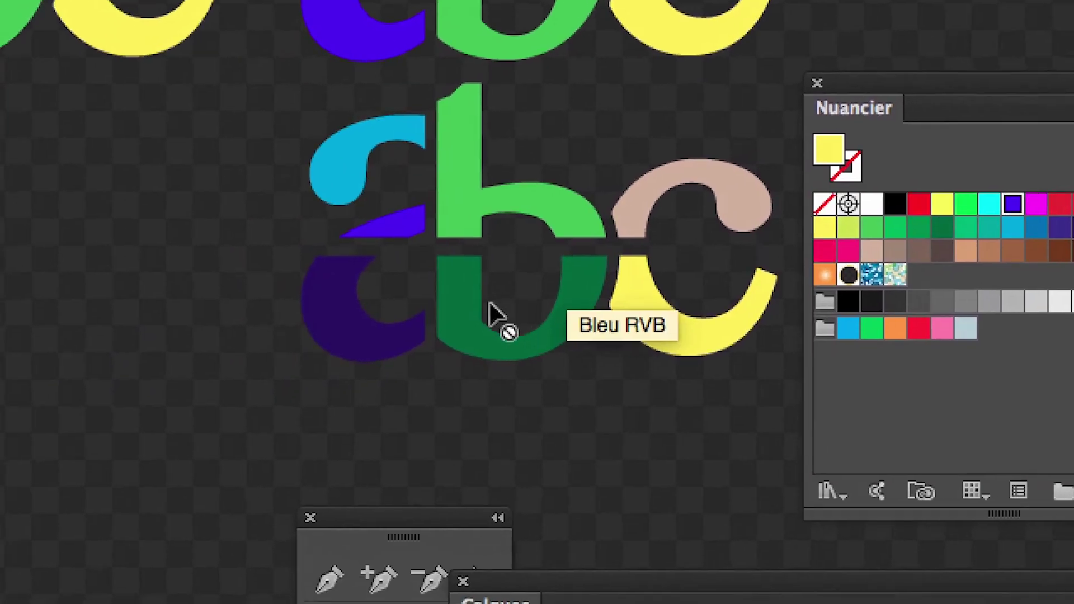
{"action": "left_click_drag", "start_coordinate": [490, 305], "coordinate": [408, 330]}
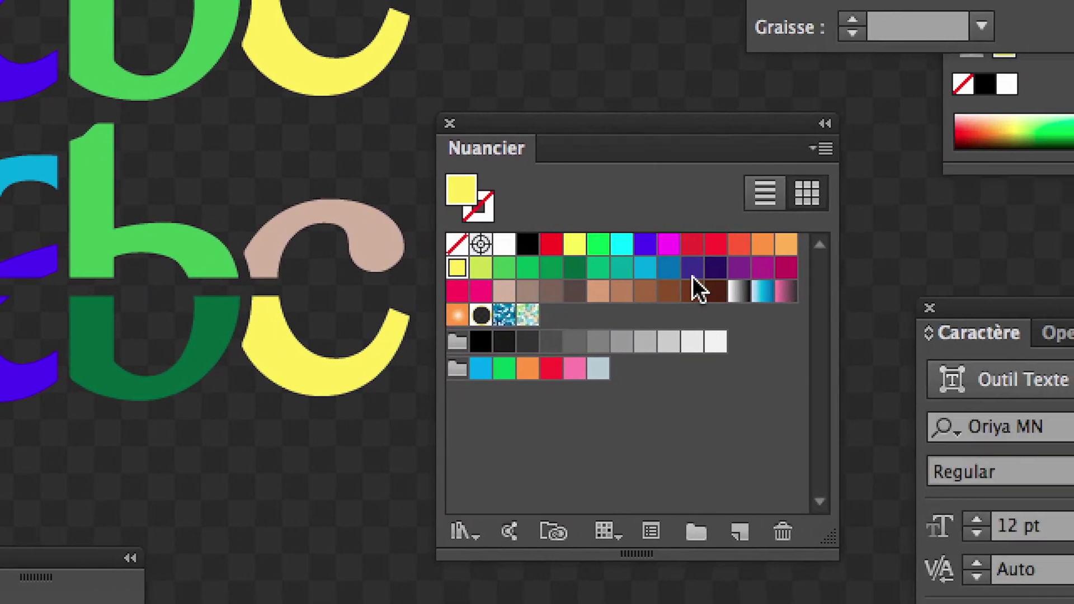
Try bright cyan on the small wedge in the middle of the divided letter a and settle on a deeper light blue
{"action": "left_click_drag", "start_coordinate": [621, 245], "coordinate": [612, 244]}
{"action": "left_click_drag", "start_coordinate": [665, 268], "coordinate": [94, 293]}
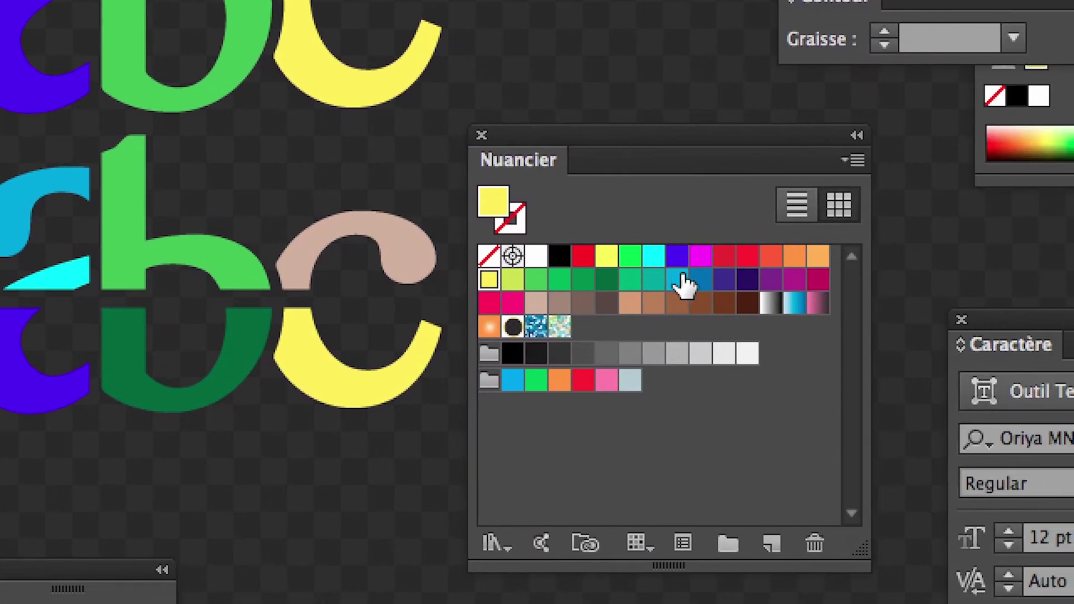
{"action": "left_click_drag", "start_coordinate": [686, 285], "coordinate": [63, 282]}
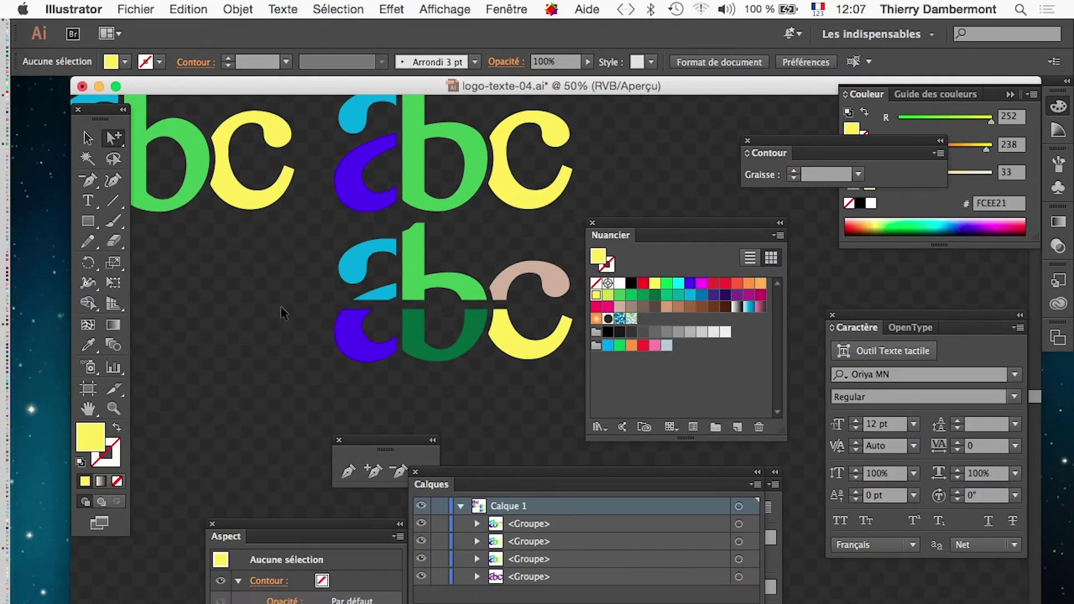
Duplicate the undivided abc logo beside the original at the same height and move the Swatches panel clear of the copy
{"action": "left_click_drag", "start_coordinate": [590, 225], "coordinate": [593, 308]}
{"action": "left_click", "coordinate": [88, 409]}
{"action": "left_click_drag", "start_coordinate": [275, 101], "coordinate": [145, 199]}
{"action": "left_click", "coordinate": [88, 138]}
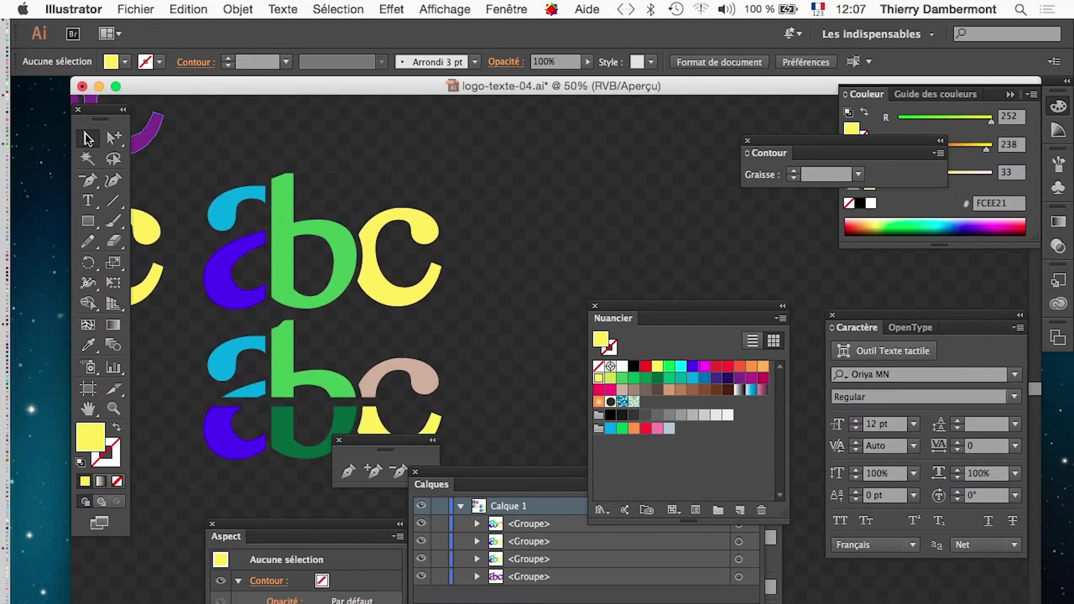
{"action": "left_click", "coordinate": [241, 282]}
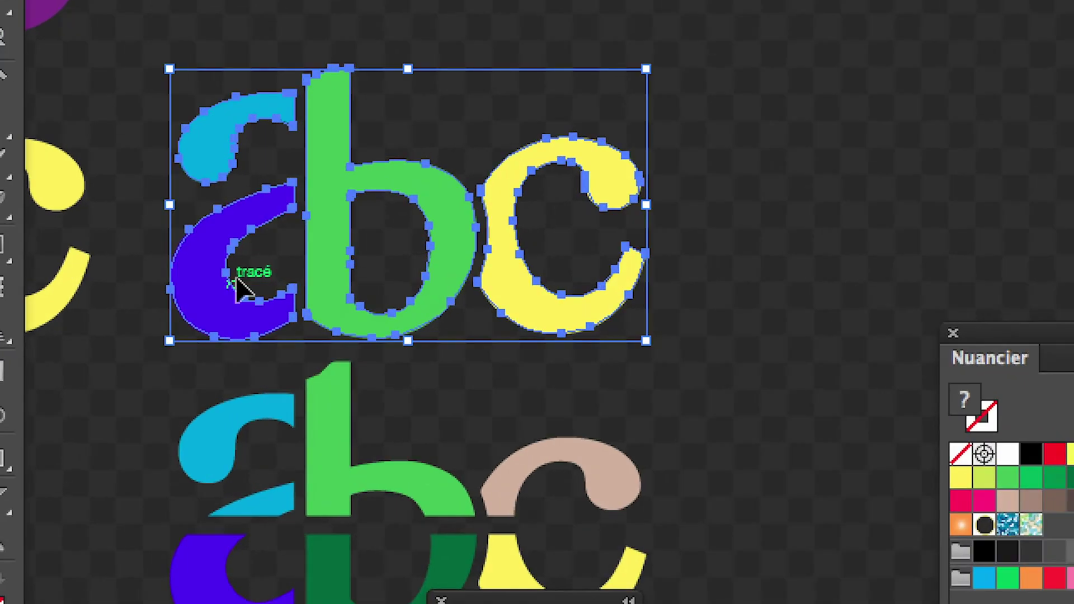
{"action": "left_click_drag", "start_coordinate": [235, 280], "coordinate": [761, 230]}
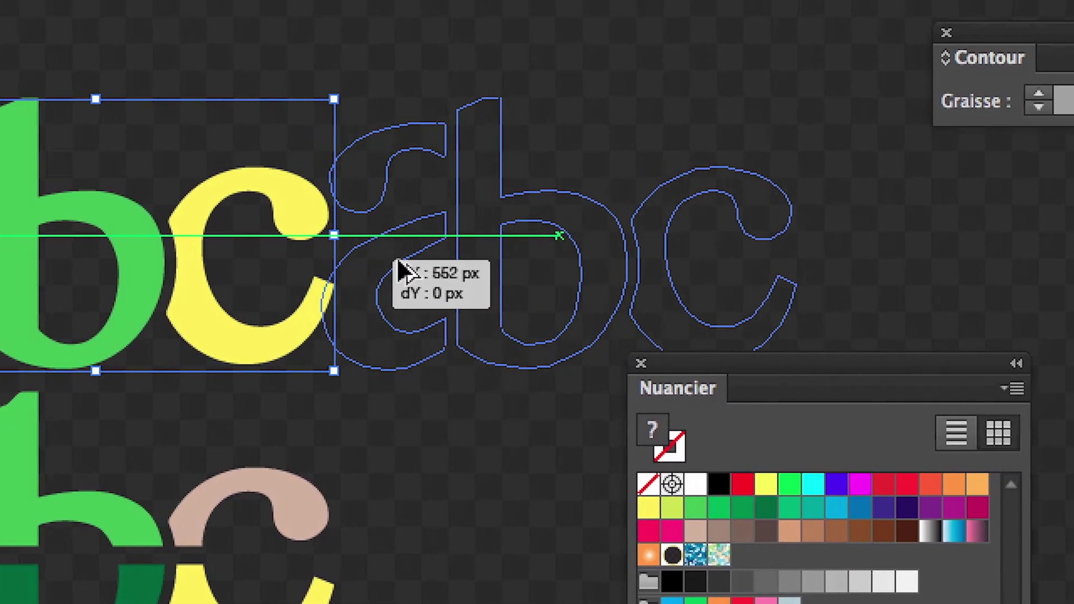
{"action": "left_click_drag", "start_coordinate": [423, 273], "coordinate": [422, 272]}
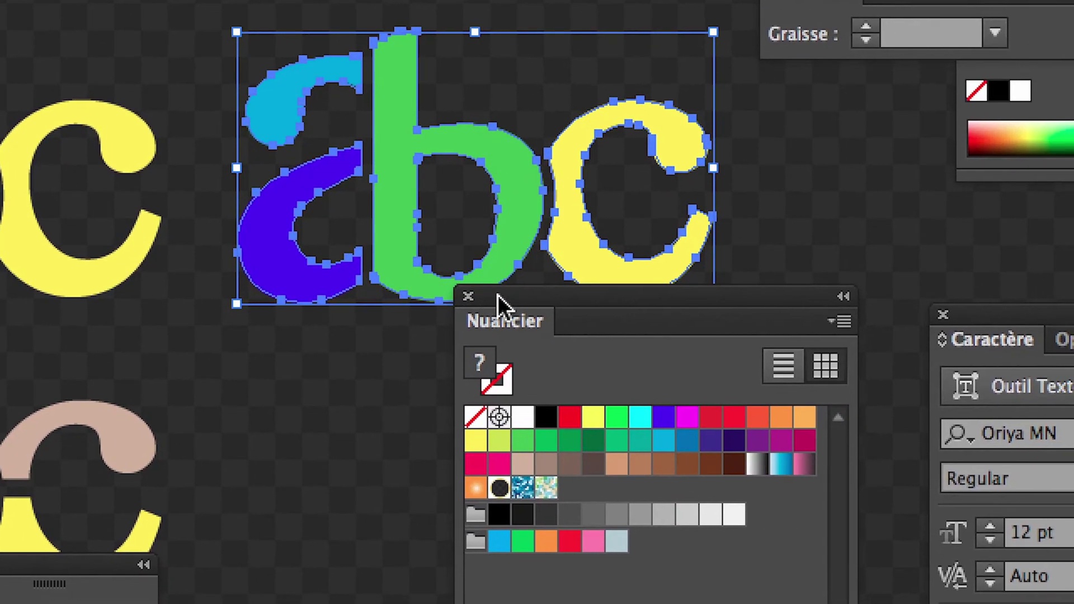
{"action": "left_click_drag", "start_coordinate": [637, 367], "coordinate": [634, 469]}
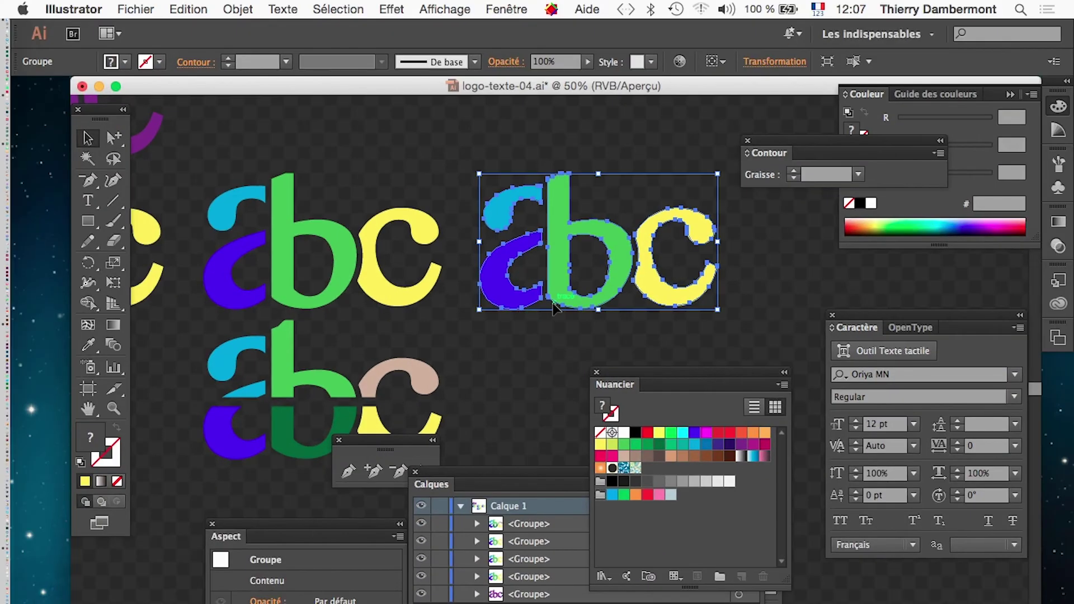
Begin a straight-segment zigzag path with the Pen tool, running above and below the copied logo across the a and b
{"action": "left_click_drag", "start_coordinate": [524, 299], "coordinate": [252, 340]}
{"action": "left_click", "coordinate": [84, 414]}
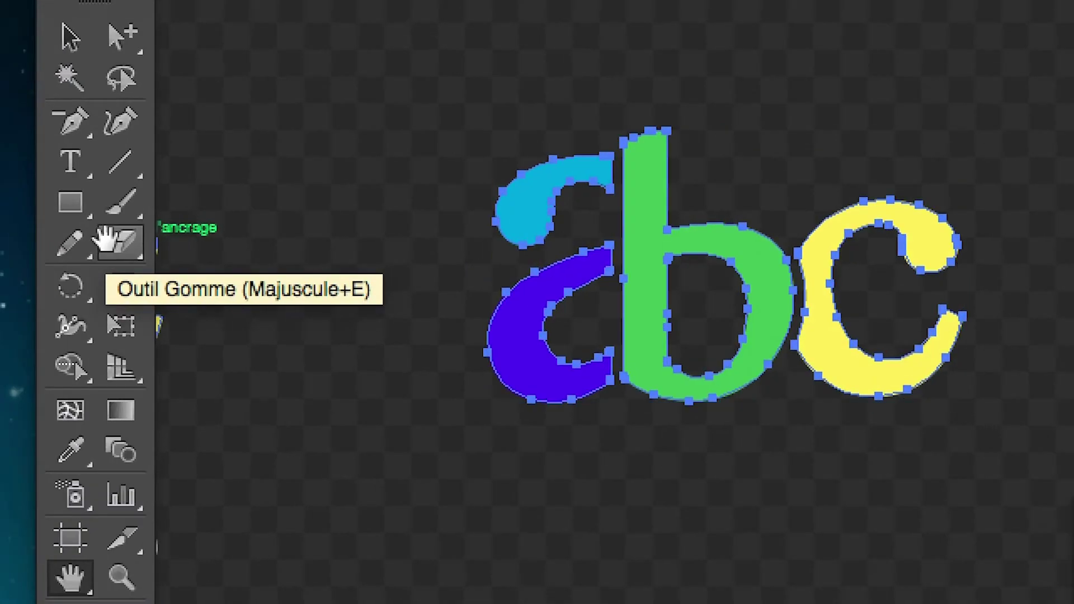
{"action": "left_click", "coordinate": [97, 203]}
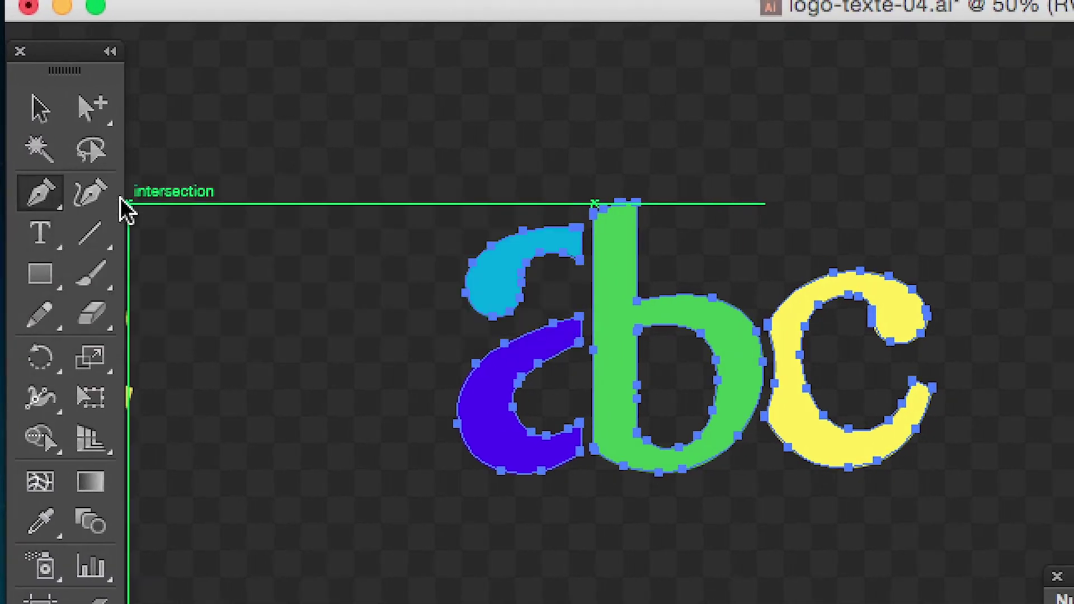
{"action": "left_click_drag", "start_coordinate": [229, 284], "coordinate": [345, 0]}
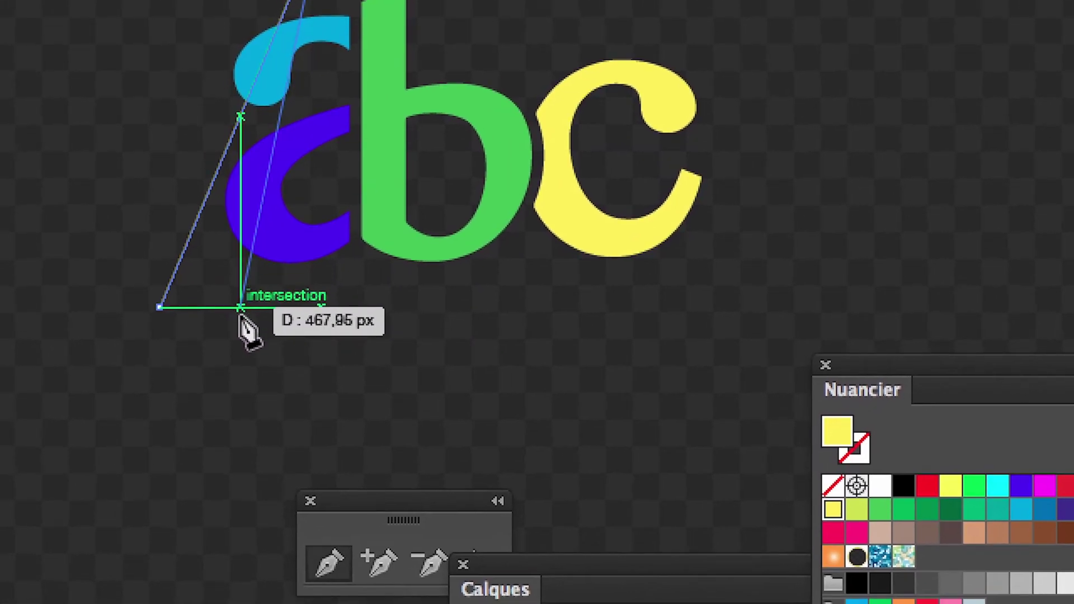
{"action": "left_click", "coordinate": [235, 316]}
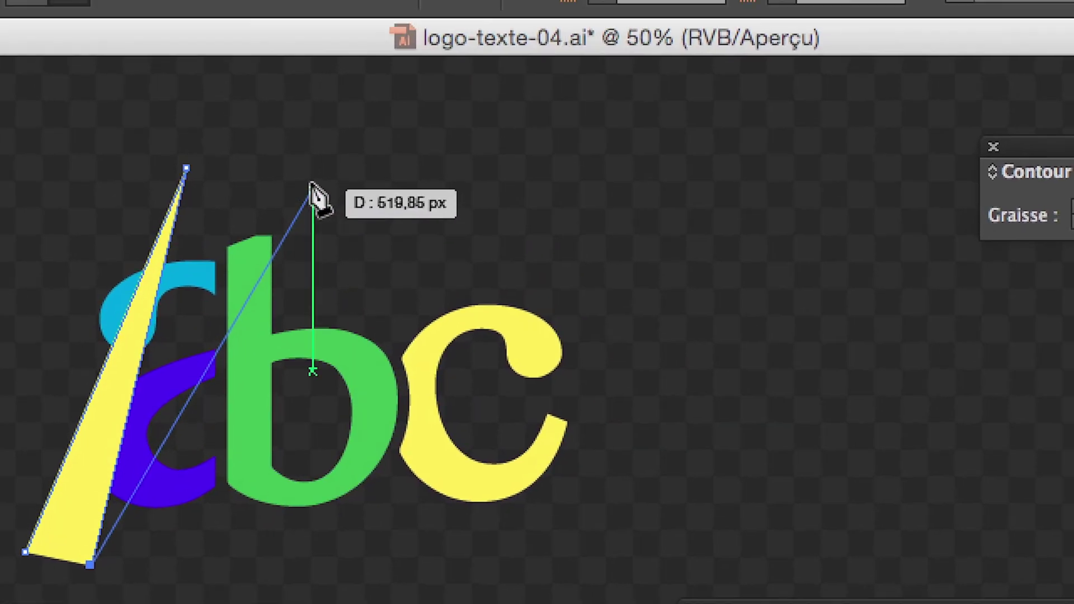
{"action": "left_click", "coordinate": [311, 175]}
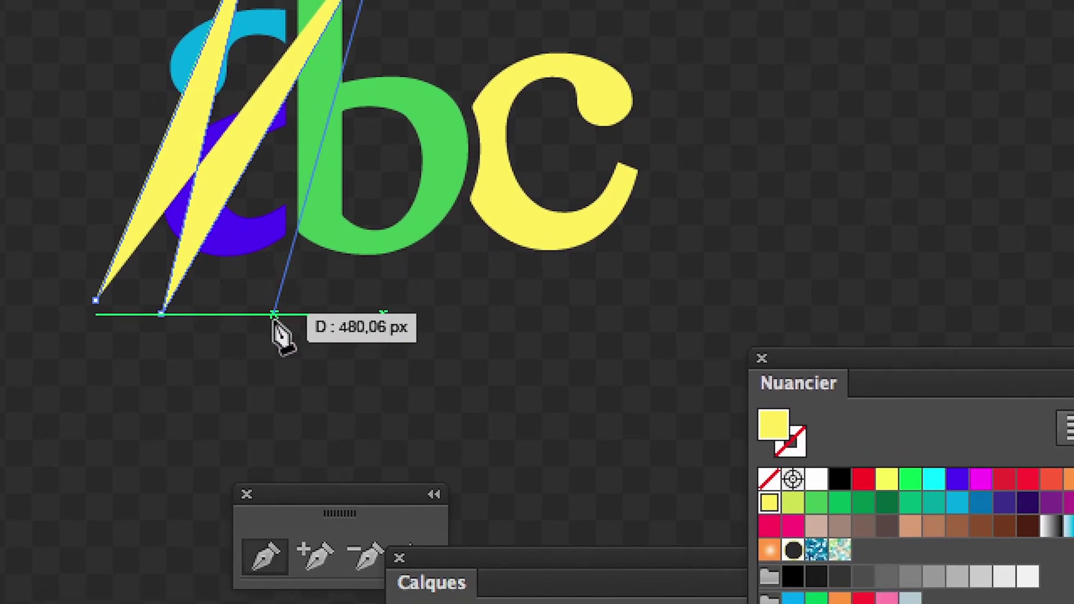
{"action": "left_click", "coordinate": [275, 322]}
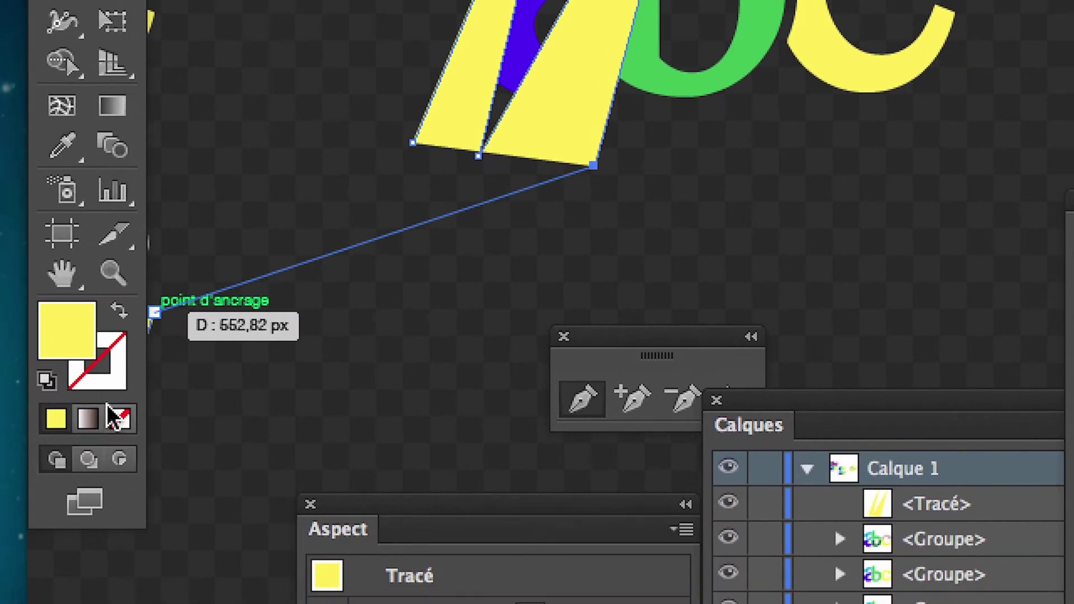
Remove the zigzag path's fill and continue its segments across the b and c, ending just beyond the c
{"action": "left_click", "coordinate": [116, 418]}
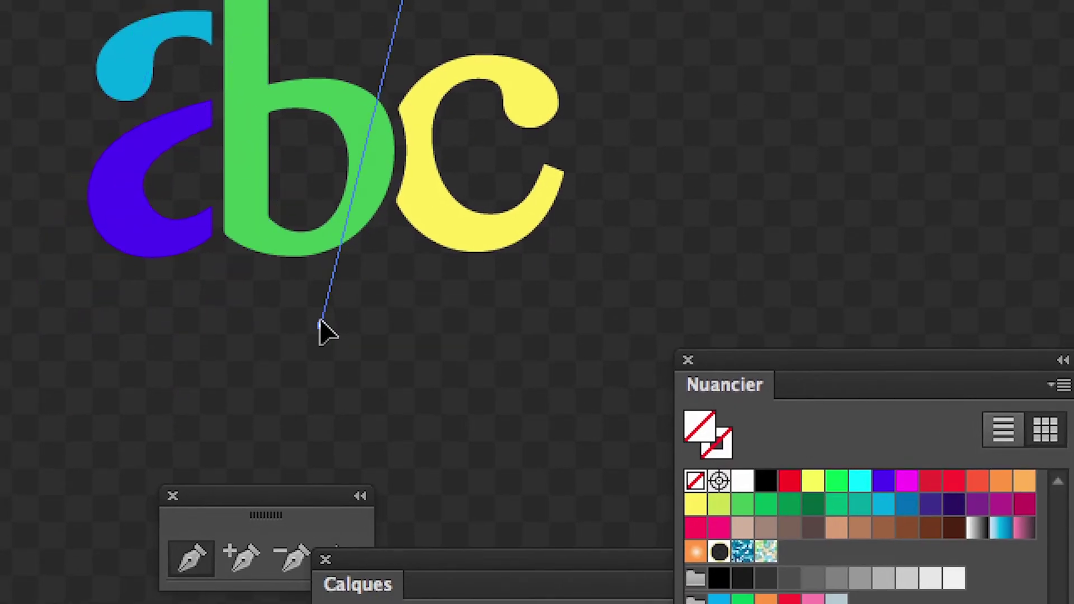
{"action": "left_click", "coordinate": [320, 326]}
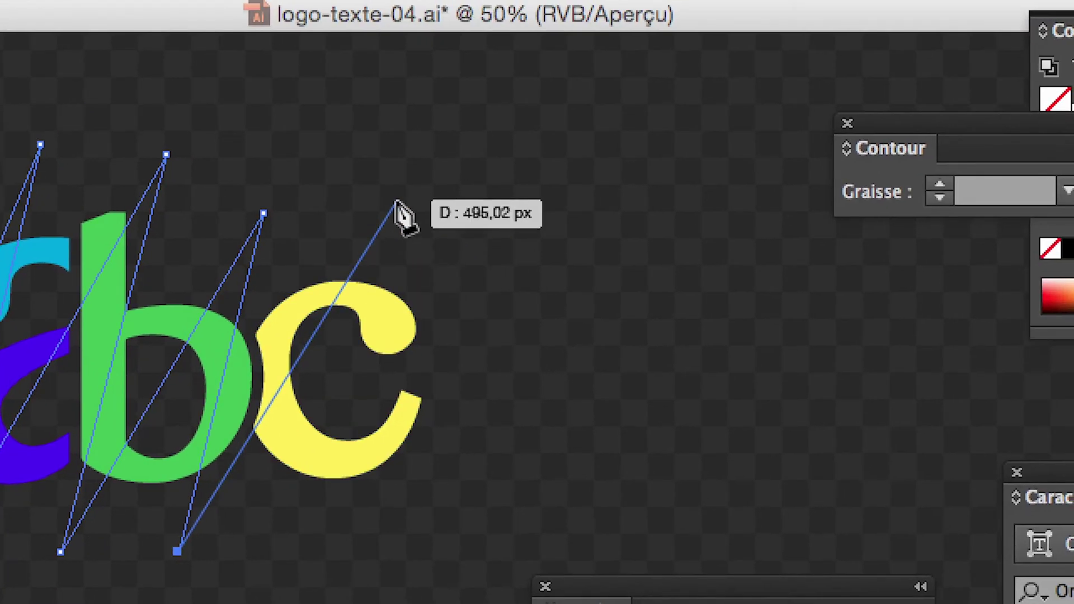
{"action": "left_click", "coordinate": [396, 205]}
{"action": "left_click", "coordinate": [343, 354]}
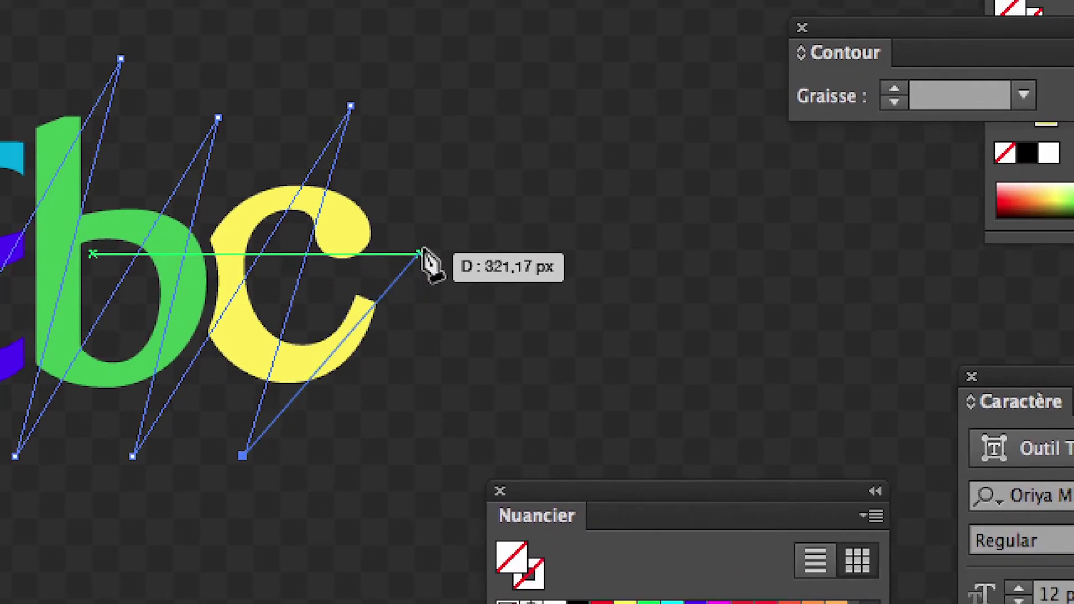
{"action": "left_click", "coordinate": [426, 246]}
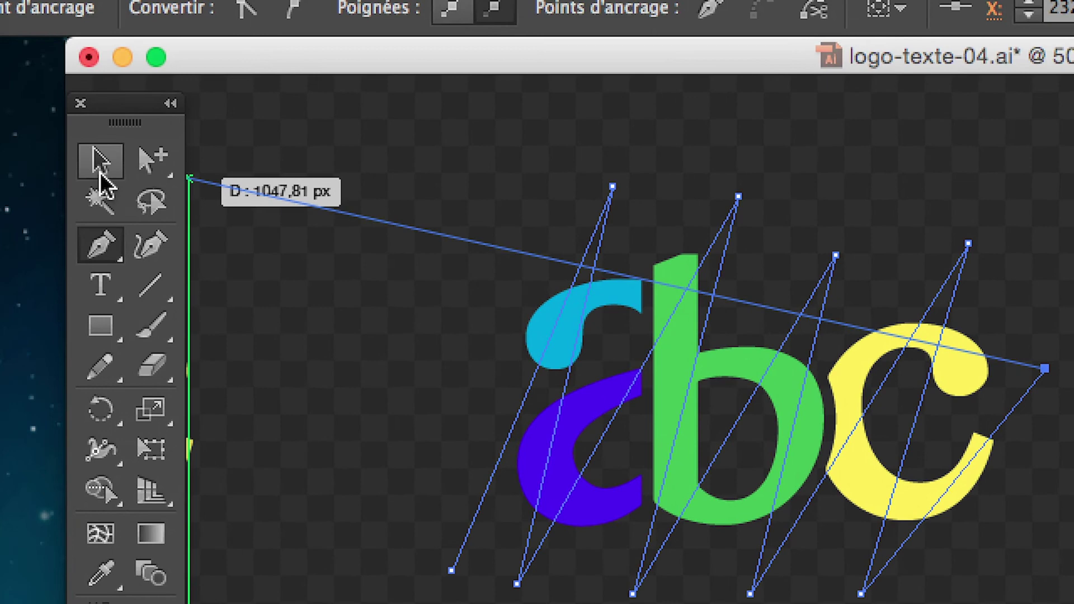
{"action": "left_click", "coordinate": [99, 167]}
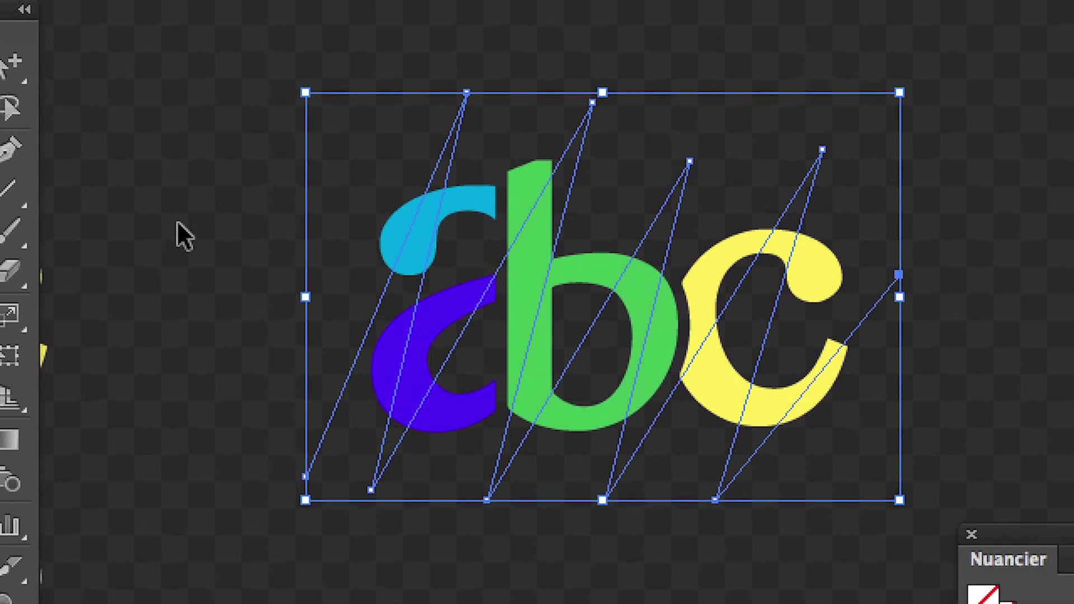
Select the zigzag path over the copied logo and cut the letters with Divide Objects Below
{"action": "left_click", "coordinate": [180, 232]}
{"action": "left_click_drag", "start_coordinate": [297, 356], "coordinate": [323, 382]}
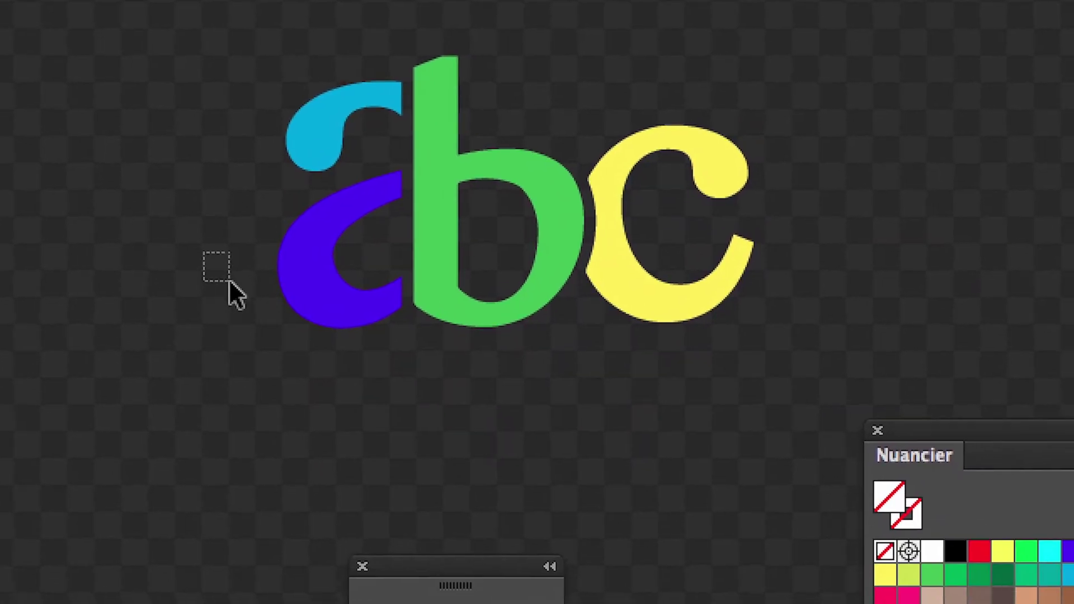
{"action": "left_click_drag", "start_coordinate": [230, 280], "coordinate": [242, 304]}
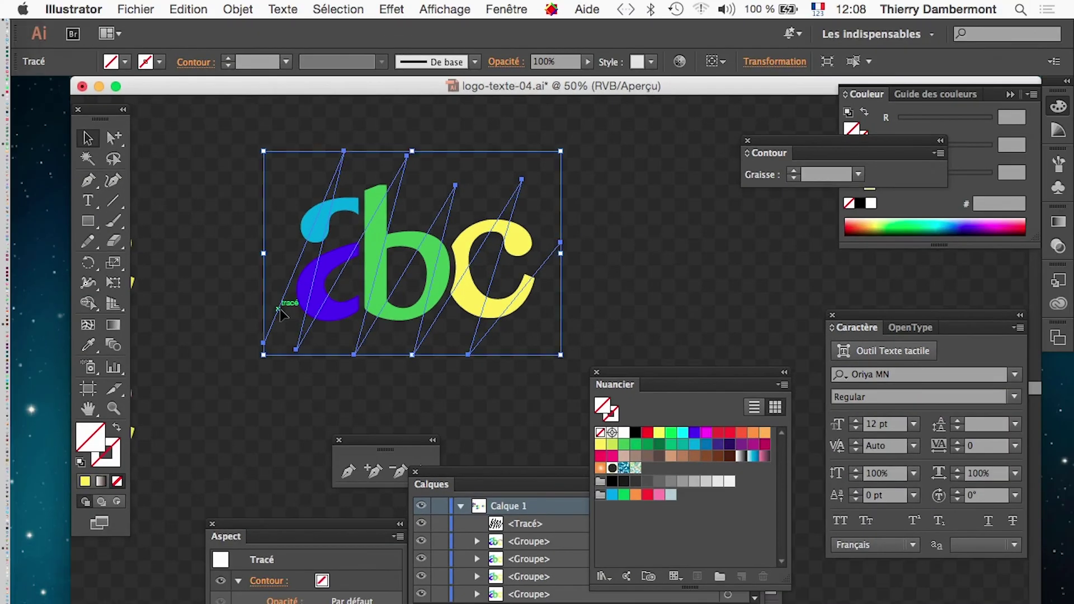
{"action": "left_click", "coordinate": [191, 9]}
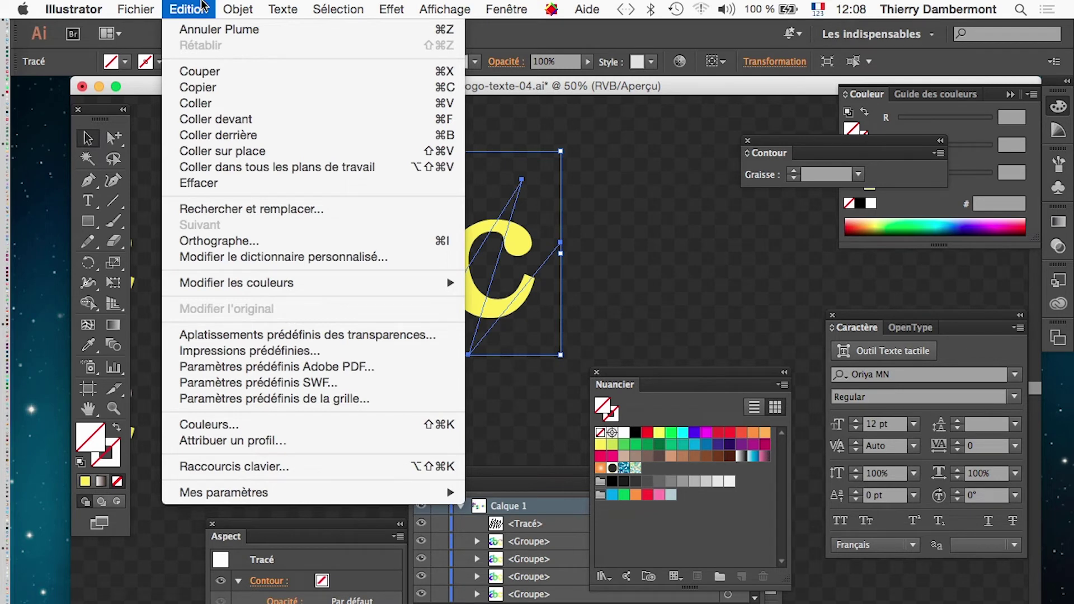
{"action": "mouse_move", "coordinate": [238, 9]}
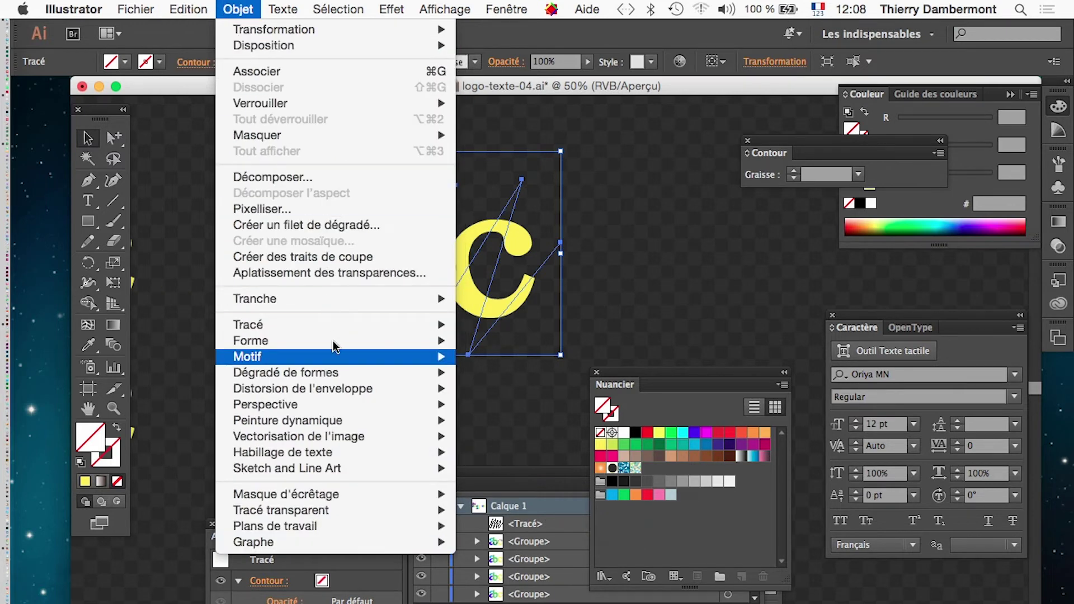
{"action": "mouse_move", "coordinate": [336, 333]}
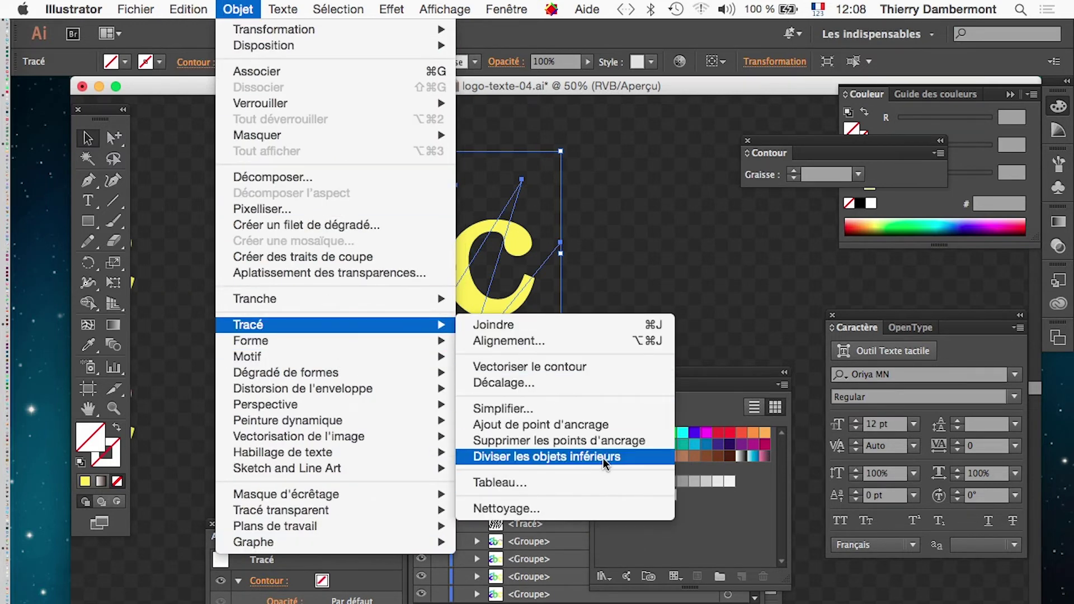
{"action": "left_click", "coordinate": [621, 462]}
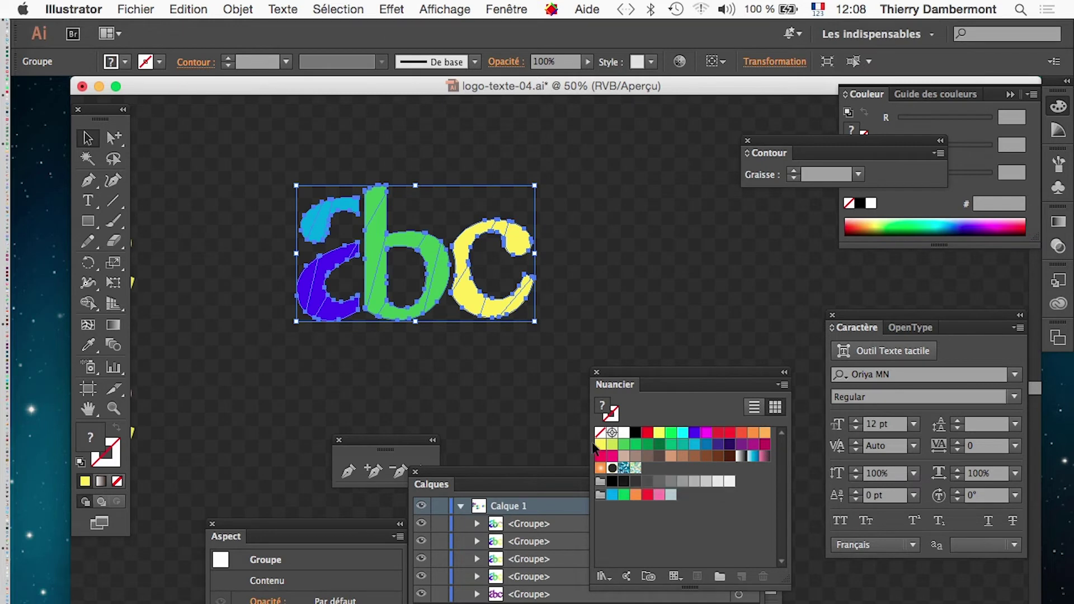
Pull the slices of the letter a apart with the Group Selection tool, opening diagonal gaps in its blue and violet parts
{"action": "scroll", "coordinate": [390, 285], "scroll_direction": "up", "scroll_amount": 2}
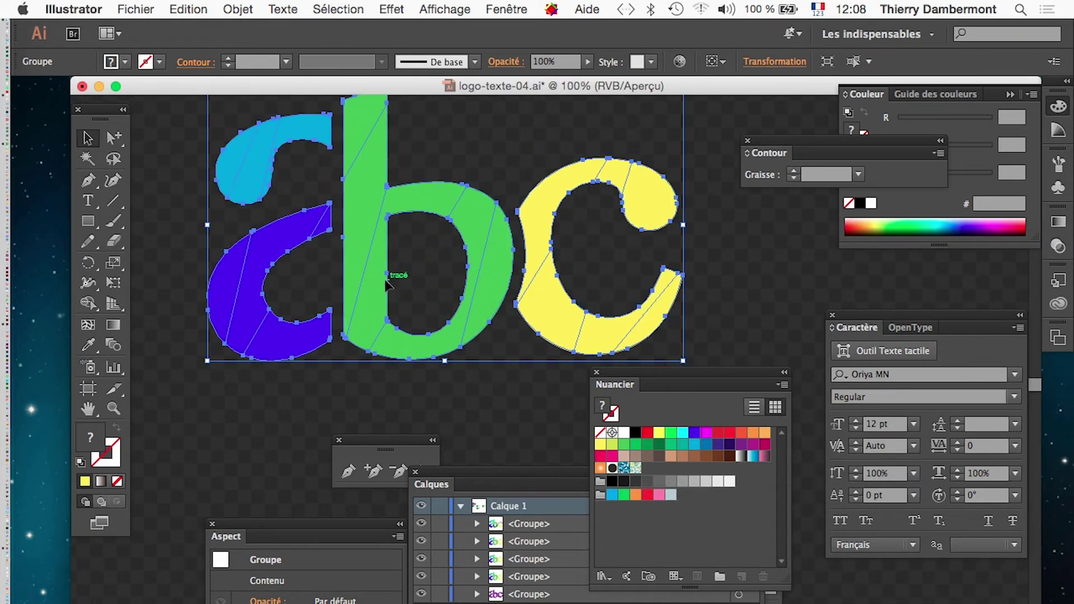
{"action": "scroll", "coordinate": [386, 283], "scroll_direction": "up", "scroll_amount": 1}
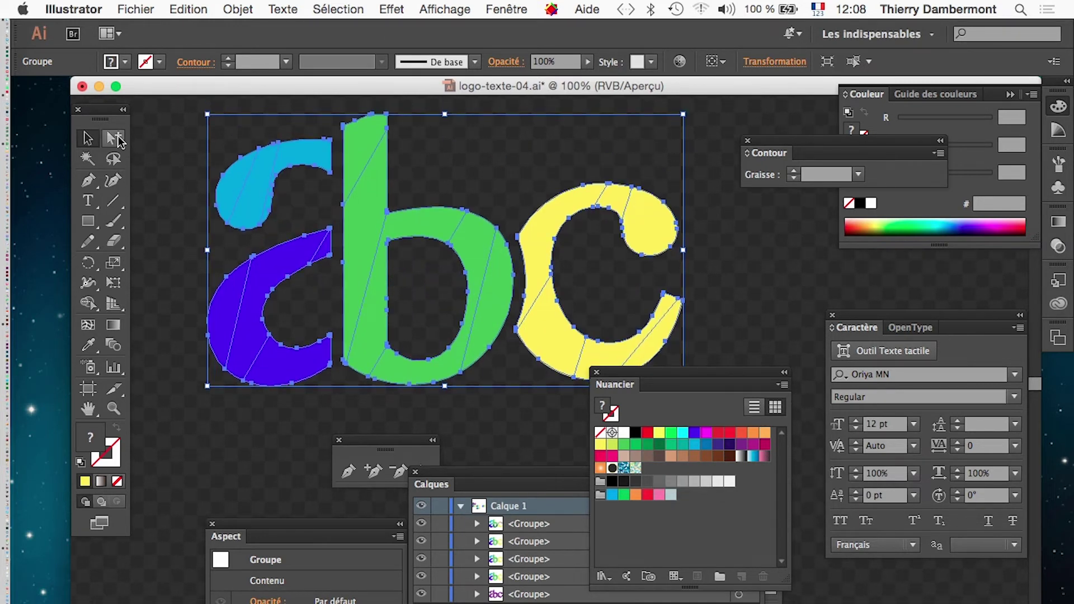
{"action": "left_click", "coordinate": [119, 141]}
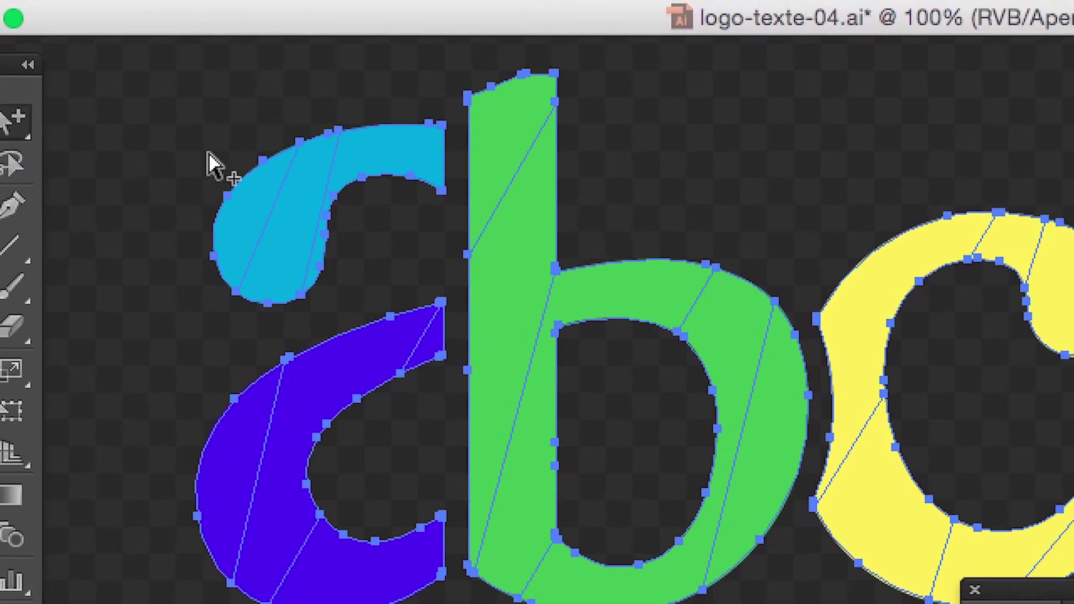
{"action": "left_click", "coordinate": [356, 160]}
{"action": "left_click_drag", "start_coordinate": [259, 212], "coordinate": [226, 204]}
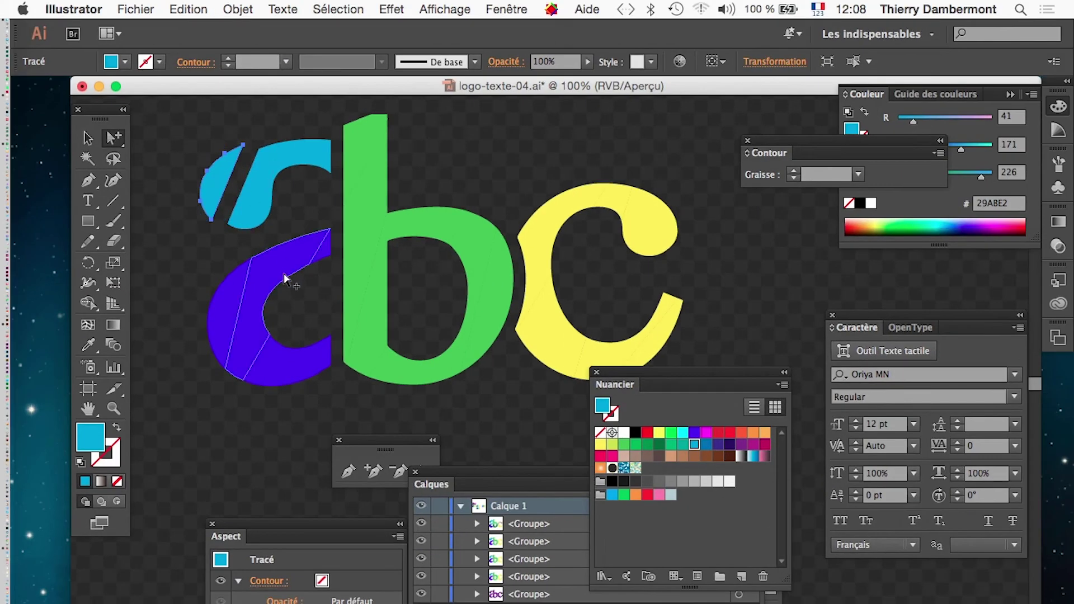
{"action": "left_click_drag", "start_coordinate": [338, 361], "coordinate": [258, 465]}
{"action": "left_click_drag", "start_coordinate": [241, 331], "coordinate": [312, 396]}
Spread the slices of the letter b apart, moving its top piece up and its stem, bowl and outer pieces downward
{"action": "left_click_drag", "start_coordinate": [362, 149], "coordinate": [356, 130]}
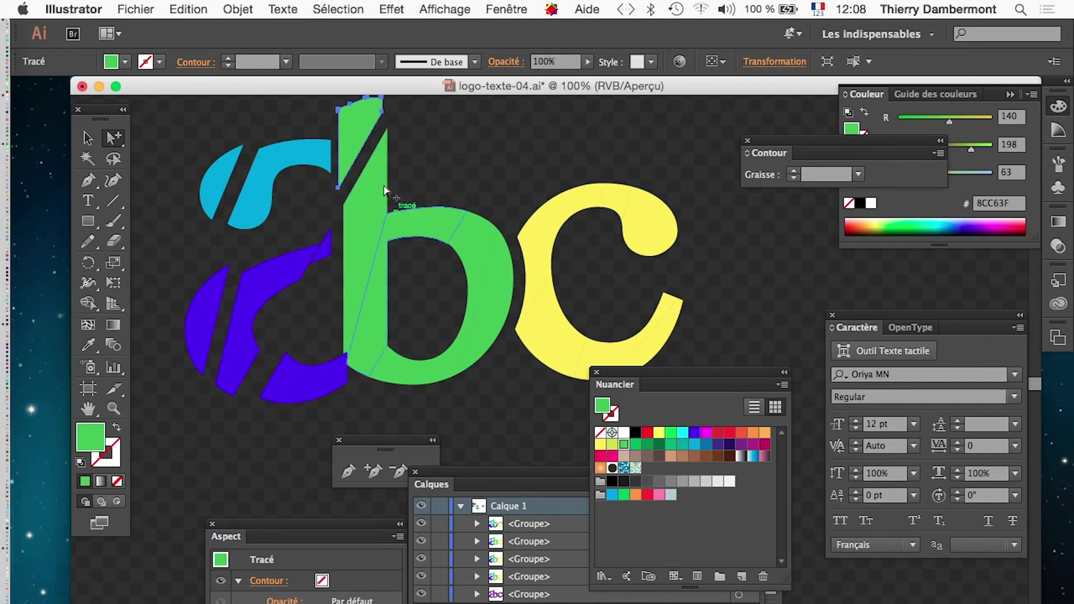
{"action": "left_click_drag", "start_coordinate": [365, 323], "coordinate": [367, 349]}
{"action": "left_click_drag", "start_coordinate": [460, 360], "coordinate": [471, 391]}
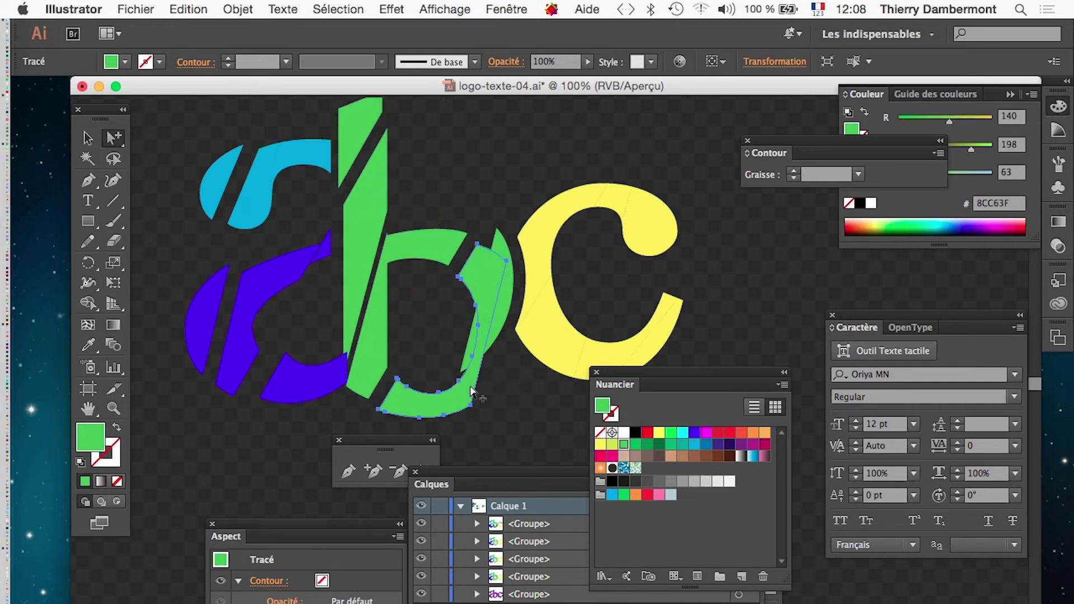
{"action": "left_click_drag", "start_coordinate": [488, 342], "coordinate": [516, 367]}
Move the Swatches panel out of the way and separate the slices of the letter c along the diagonal cuts
{"action": "left_click_drag", "start_coordinate": [675, 376], "coordinate": [685, 390]}
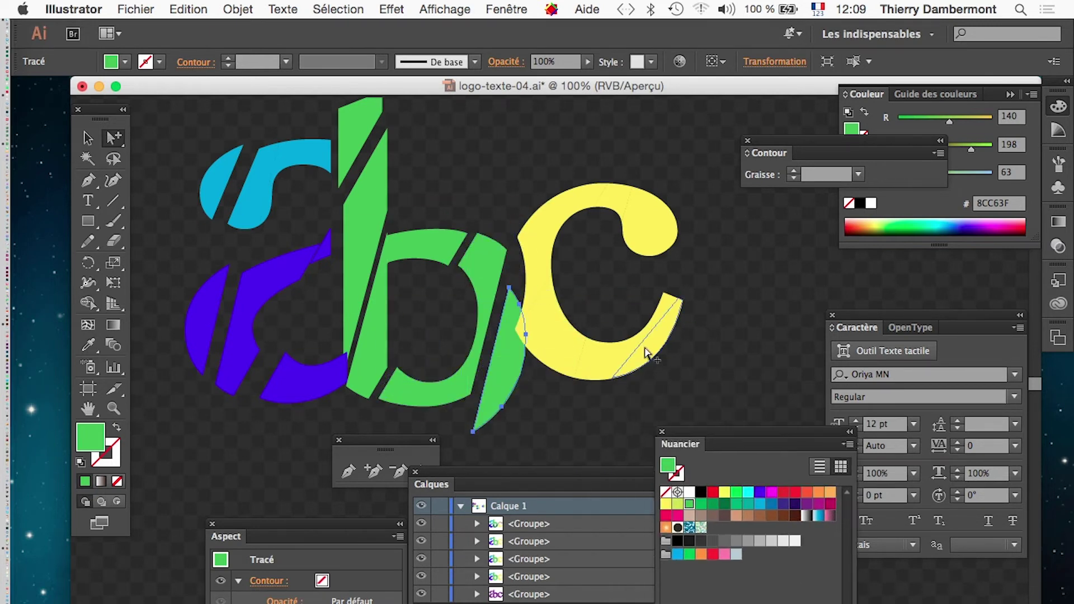
{"action": "left_click_drag", "start_coordinate": [646, 354], "coordinate": [679, 384]}
{"action": "left_click_drag", "start_coordinate": [618, 372], "coordinate": [638, 399]}
{"action": "left_click_drag", "start_coordinate": [572, 371], "coordinate": [579, 381]}
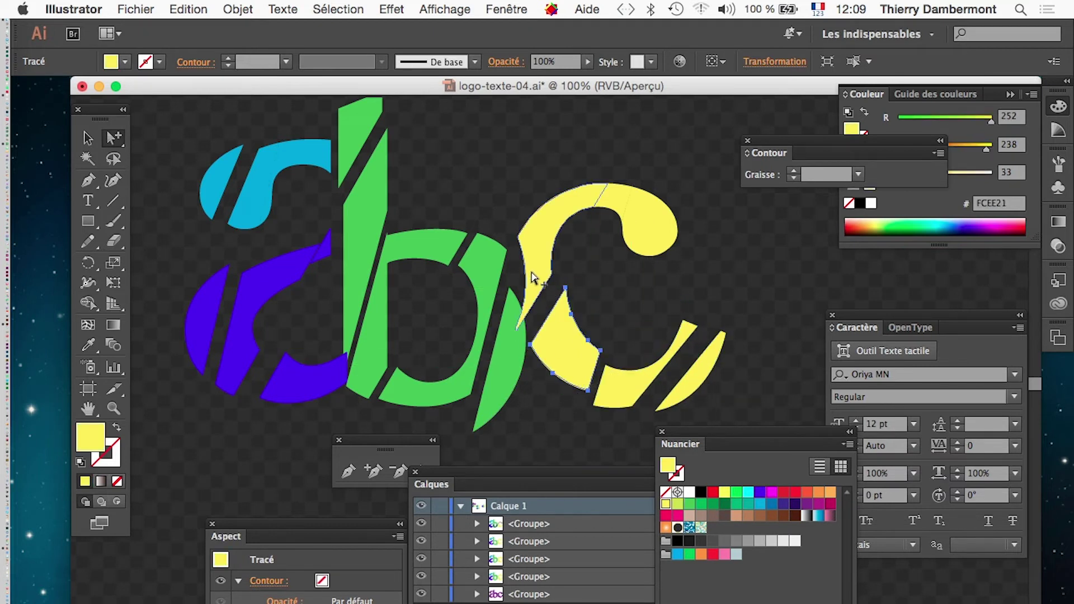
{"action": "mouse_move", "coordinate": [610, 217]}
{"action": "left_mouse_down"}
{"action": "mouse_move", "coordinate": [641, 213]}
{"action": "mouse_move", "coordinate": [615, 236]}
{"action": "left_mouse_up"}
Fine-tune the gaps in the letter c by shifting its small top wedge, rounded end and lower slices
{"action": "left_click", "coordinate": [617, 215]}
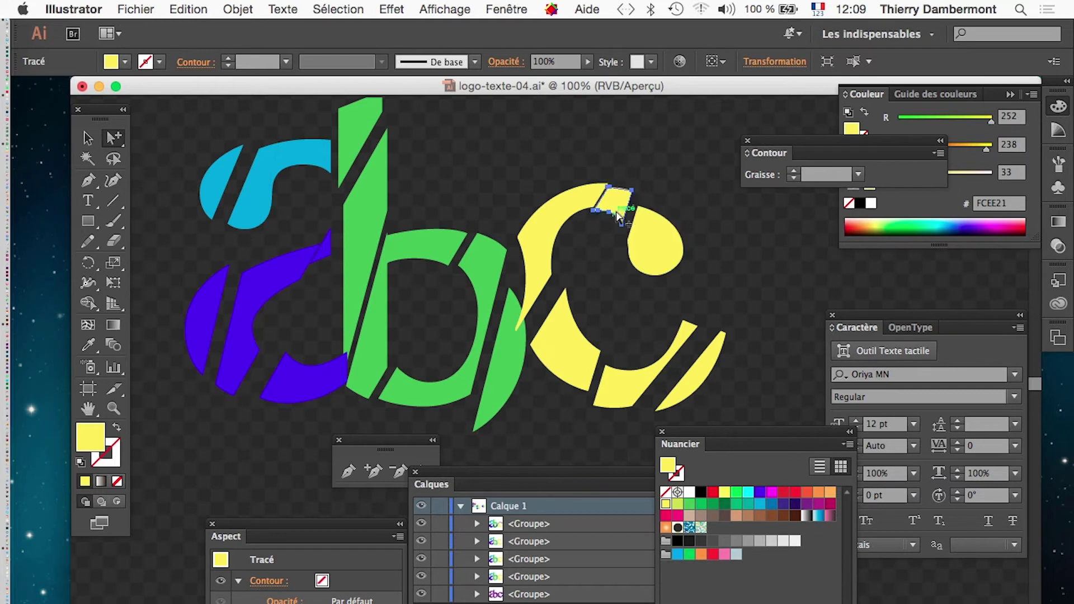
{"action": "left_click", "coordinate": [594, 282]}
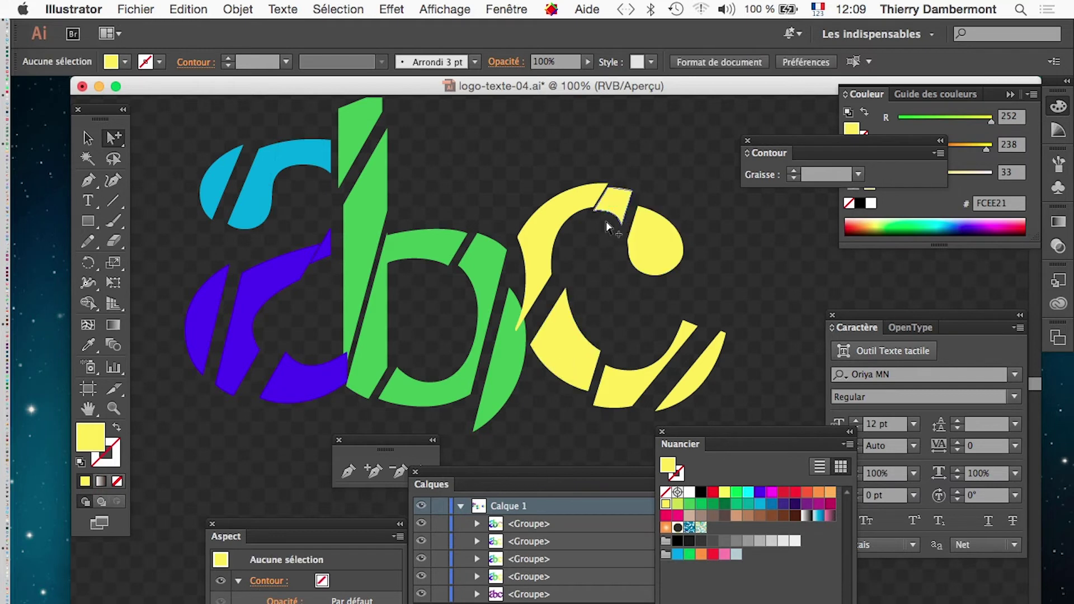
{"action": "left_click_drag", "start_coordinate": [621, 210], "coordinate": [662, 221]}
{"action": "left_click", "coordinate": [644, 267]}
{"action": "left_click_drag", "start_coordinate": [642, 374], "coordinate": [694, 335]}
{"action": "left_click", "coordinate": [640, 421]}
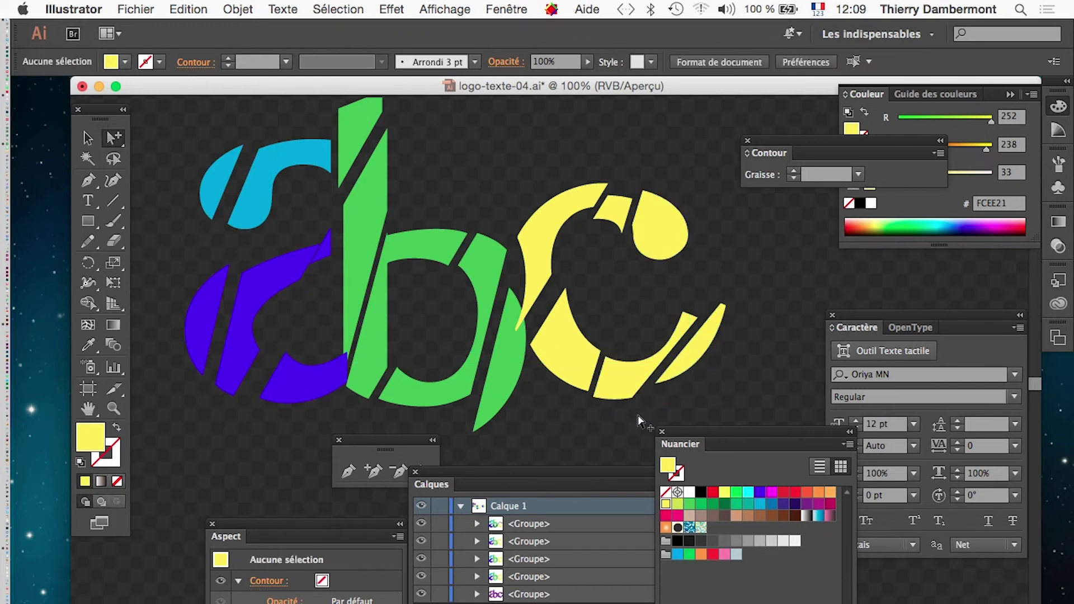
Raise the b's outer slice slightly and readjust the a's pieces, opening another diagonal gap in its blue upper part
{"action": "left_click_drag", "start_coordinate": [490, 404], "coordinate": [494, 388]}
{"action": "left_click", "coordinate": [522, 424]}
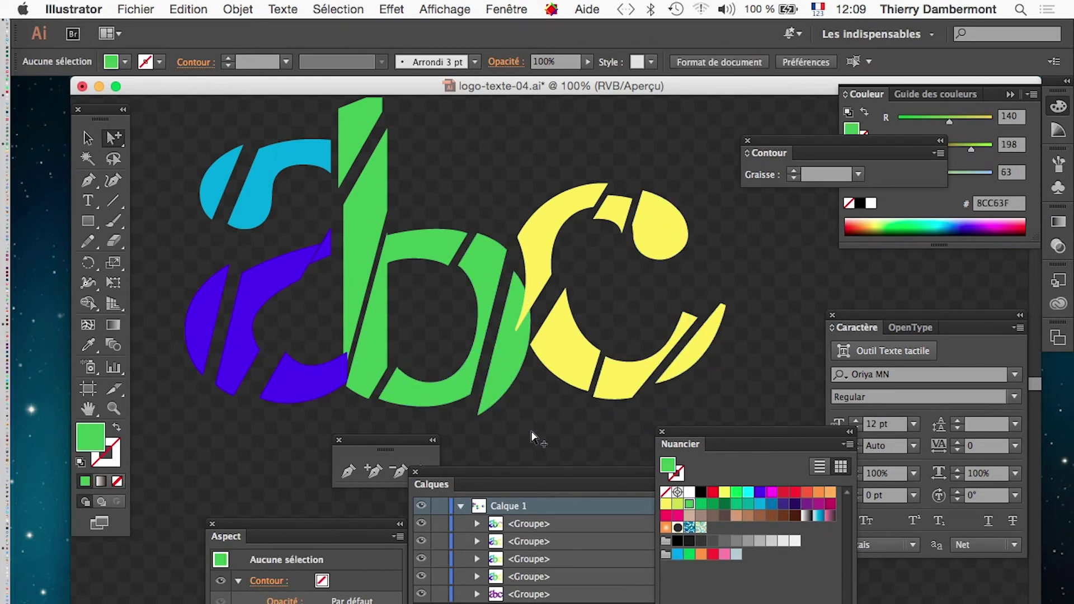
{"action": "left_click_drag", "start_coordinate": [324, 257], "coordinate": [295, 264]}
{"action": "left_click", "coordinate": [317, 306]}
{"action": "scroll", "coordinate": [372, 374], "scroll_direction": "down", "scroll_amount": 1, "text": "alt"}
{"action": "left_click", "coordinate": [321, 174]}
{"action": "left_click", "coordinate": [246, 215]}
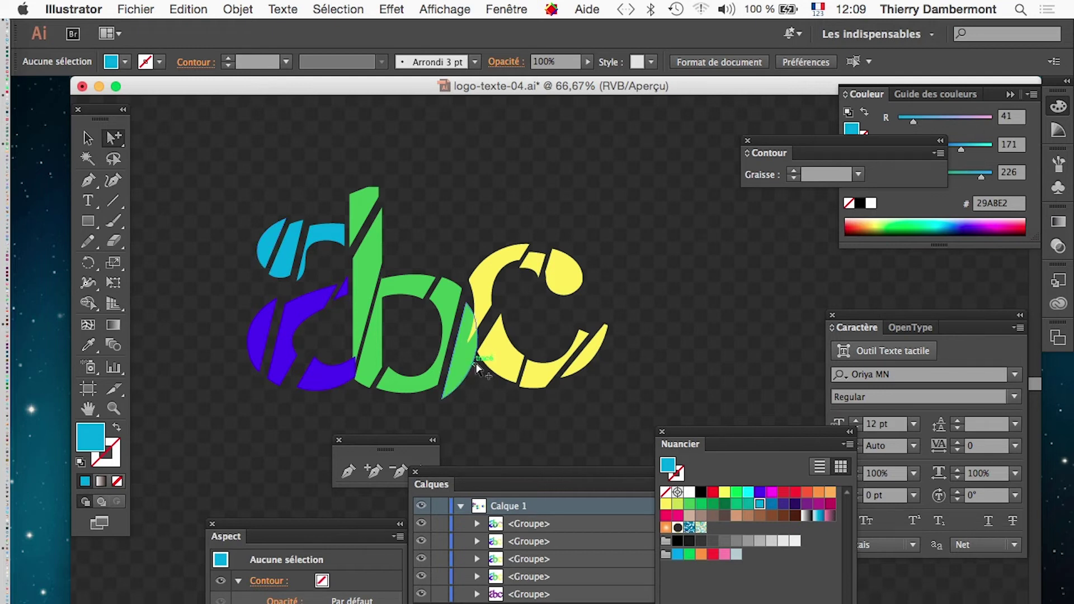
Bring the outer green slice of the letter b to the front of the stacking order, above the yellow c
{"action": "left_click", "coordinate": [469, 366]}
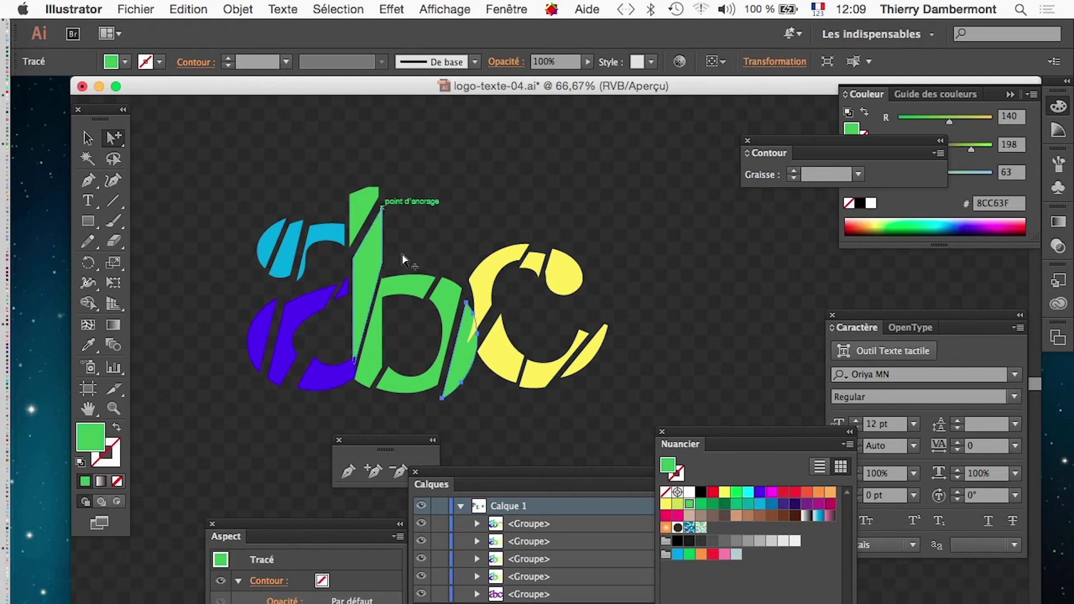
{"action": "left_click", "coordinate": [473, 374]}
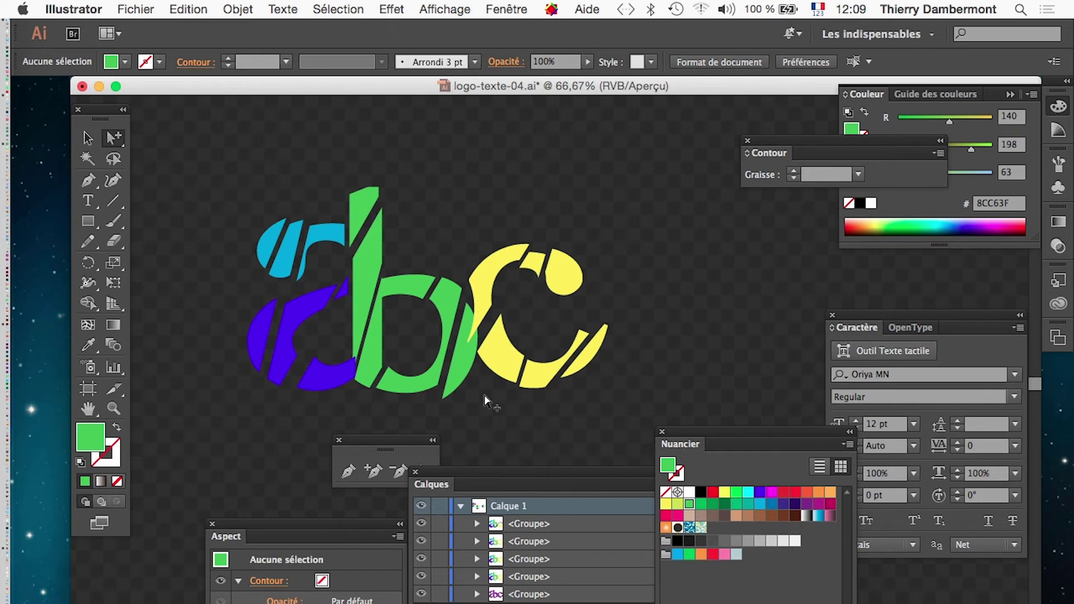
{"action": "key", "text": "super+alt+t"}
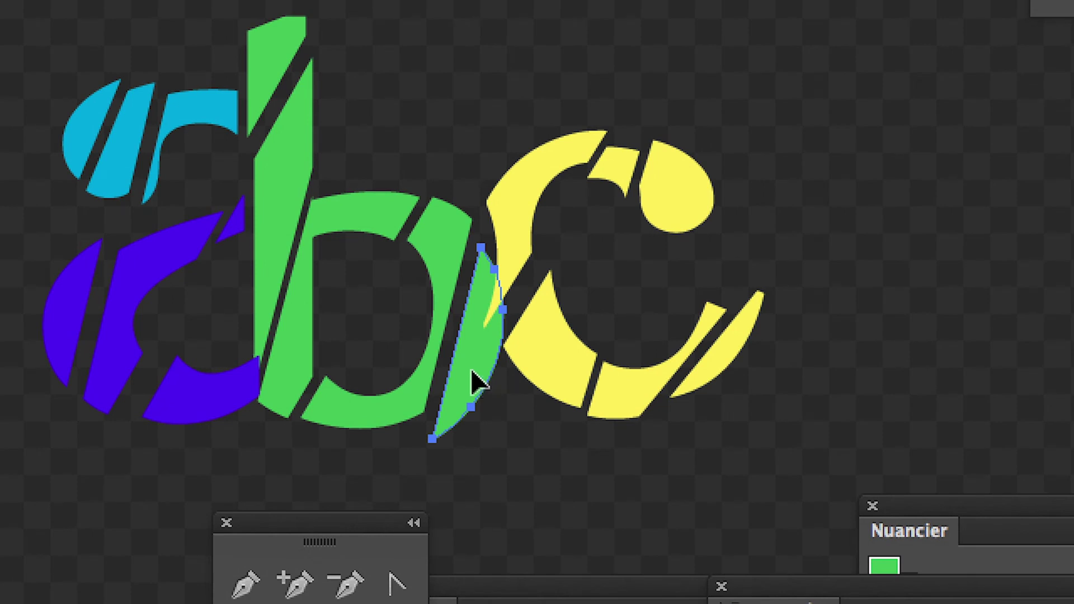
{"action": "left_click", "coordinate": [472, 382]}
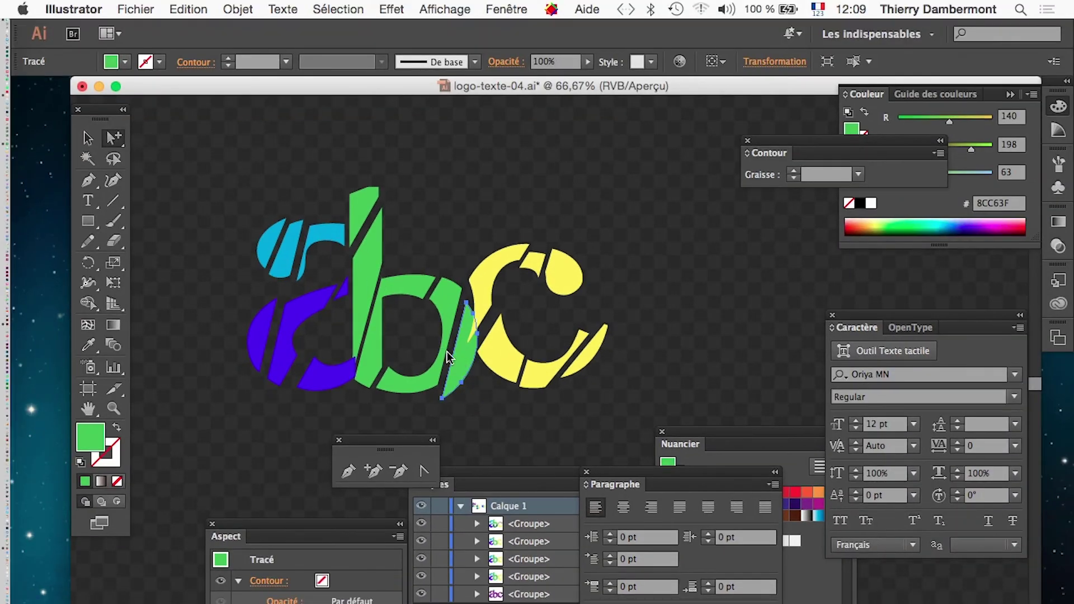
{"action": "left_click", "coordinate": [237, 9]}
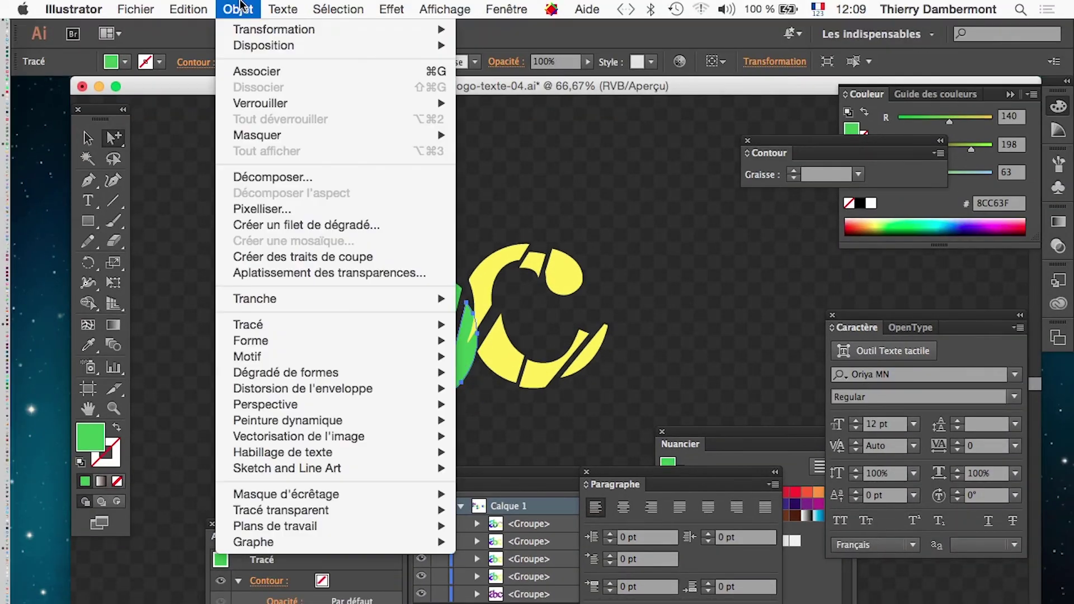
{"action": "mouse_move", "coordinate": [335, 45]}
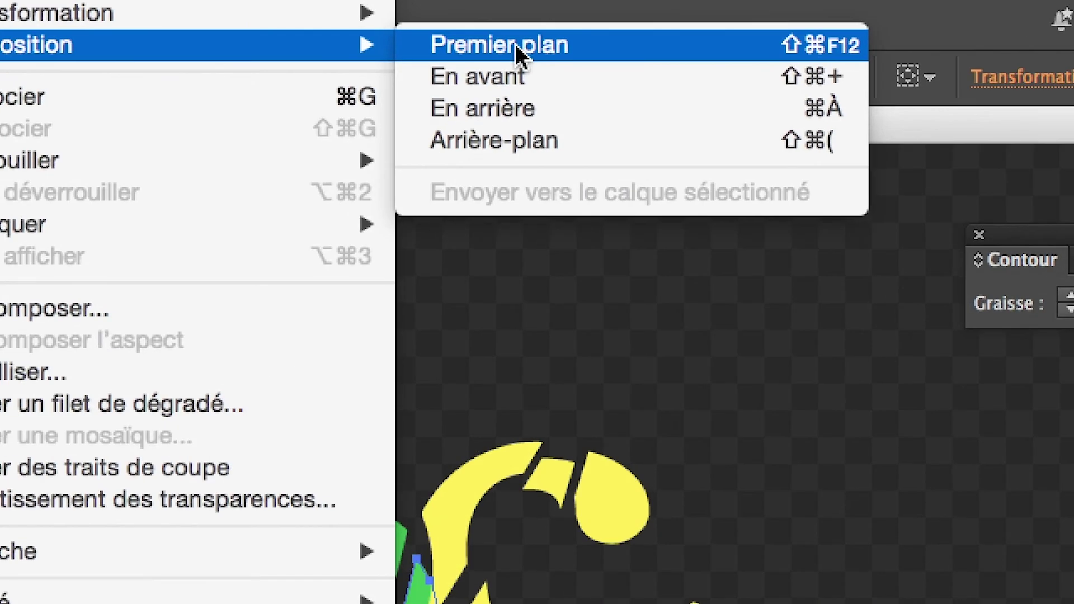
{"action": "left_click", "coordinate": [515, 44]}
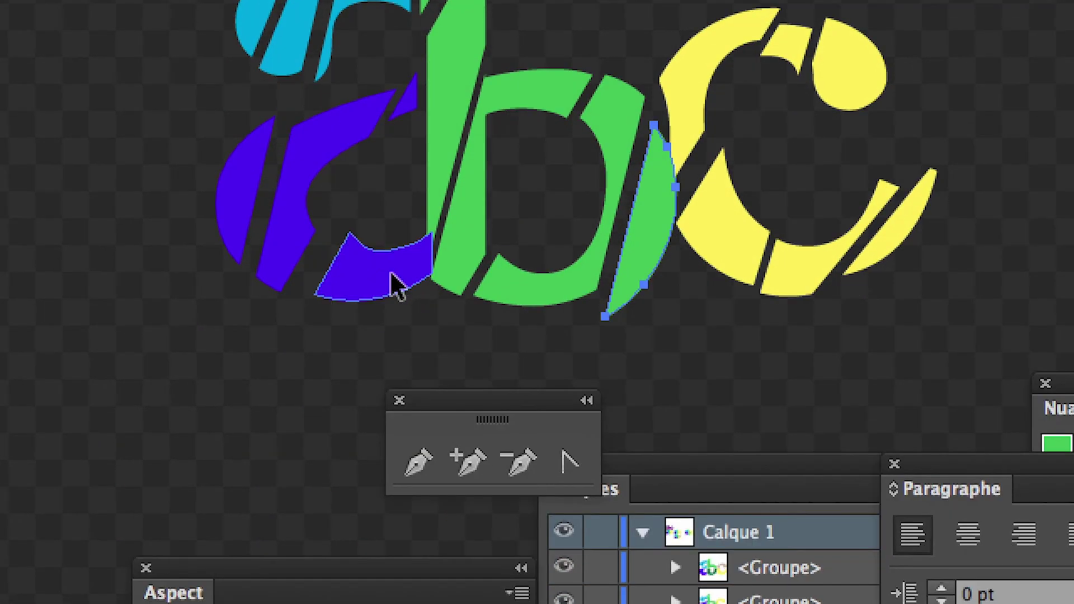
Send the lower blue slice of the letter a to the back, behind the green b
{"action": "left_click", "coordinate": [392, 344]}
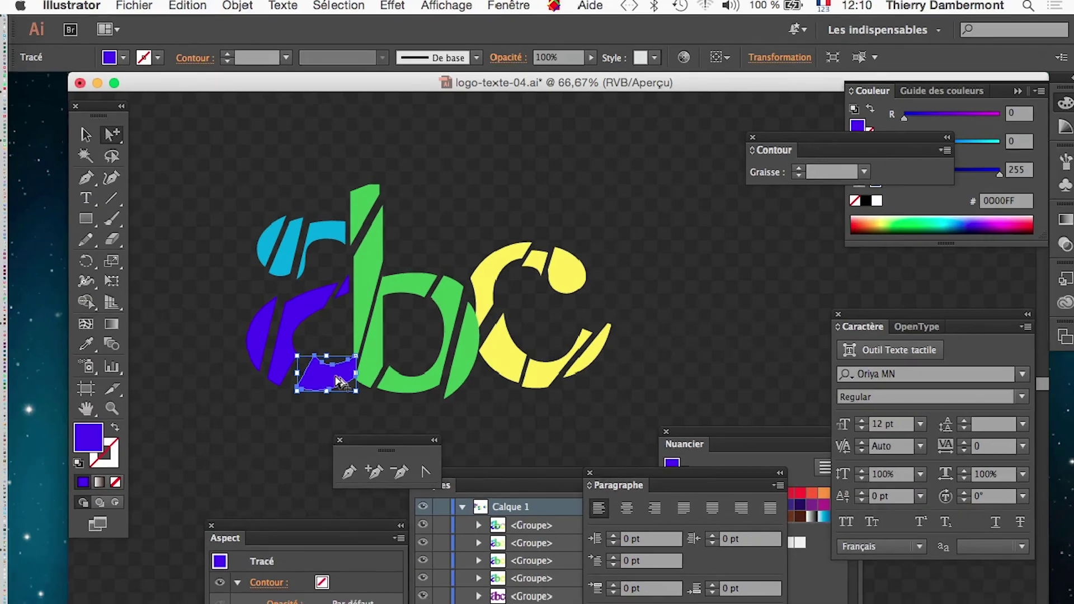
{"action": "left_click", "coordinate": [238, 5]}
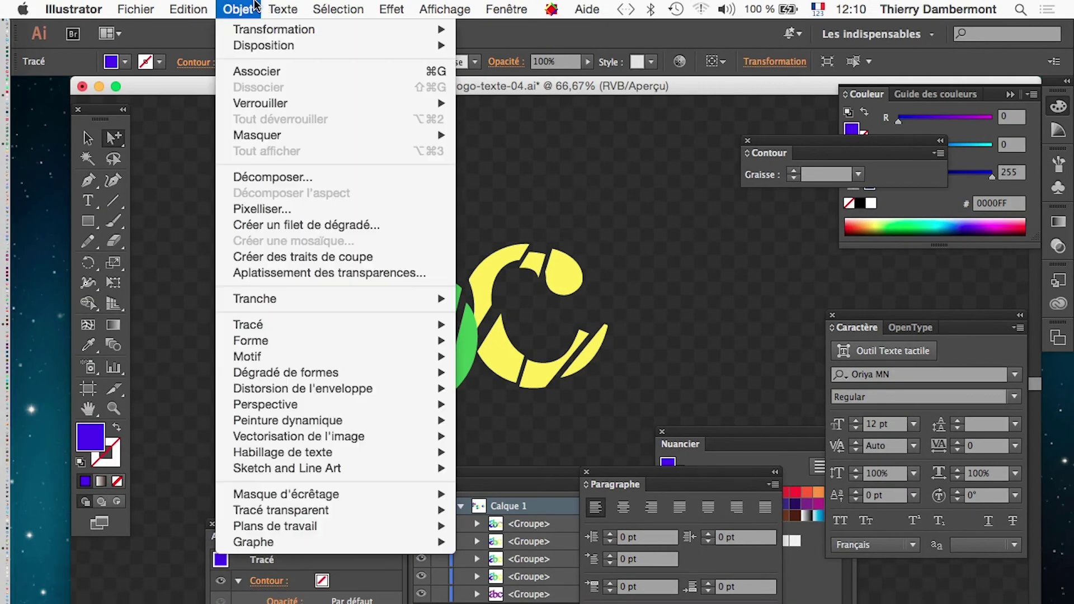
{"action": "mouse_move", "coordinate": [356, 48]}
{"action": "left_click", "coordinate": [515, 93]}
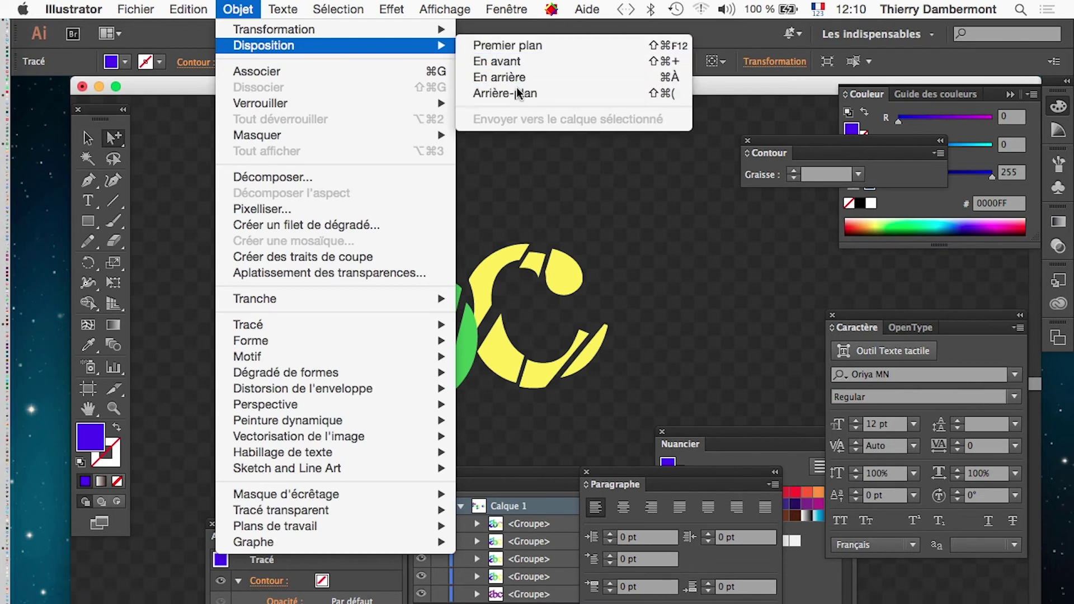
{"action": "left_click", "coordinate": [467, 197]}
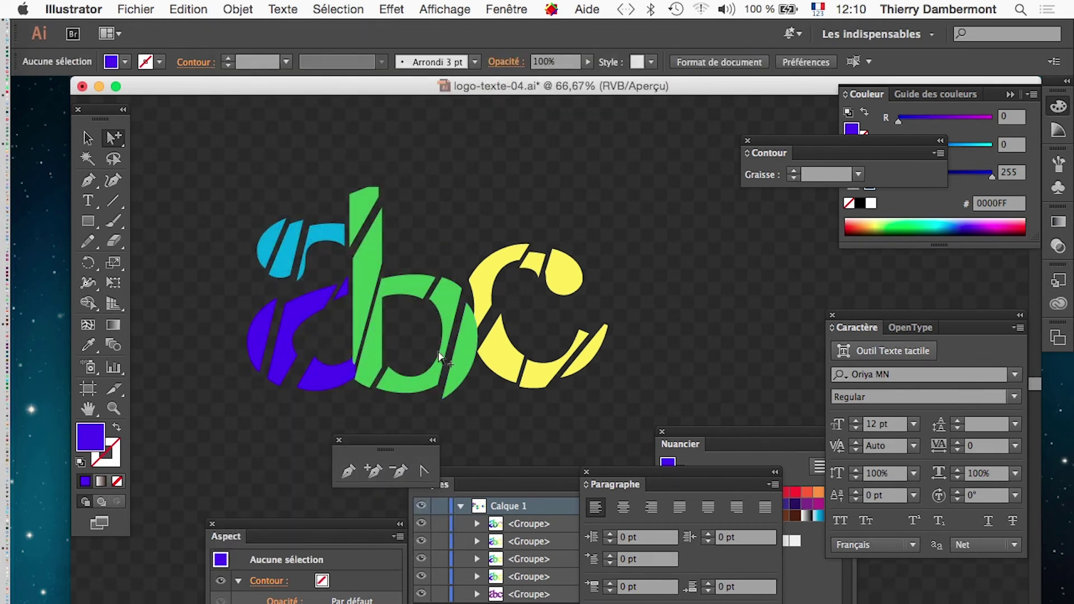
Shift the lower blue slice of the a slightly away from the b's stem, narrowing the gap to its neighbouring slice
{"action": "mouse_move", "coordinate": [341, 382]}
{"action": "left_mouse_down"}
{"action": "mouse_move", "coordinate": [335, 368]}
{"action": "mouse_move", "coordinate": [339, 383]}
{"action": "mouse_move", "coordinate": [321, 378]}
{"action": "left_mouse_up"}
{"action": "left_click", "coordinate": [343, 398]}
{"action": "left_click", "coordinate": [340, 401]}
{"action": "left_click", "coordinate": [334, 409]}
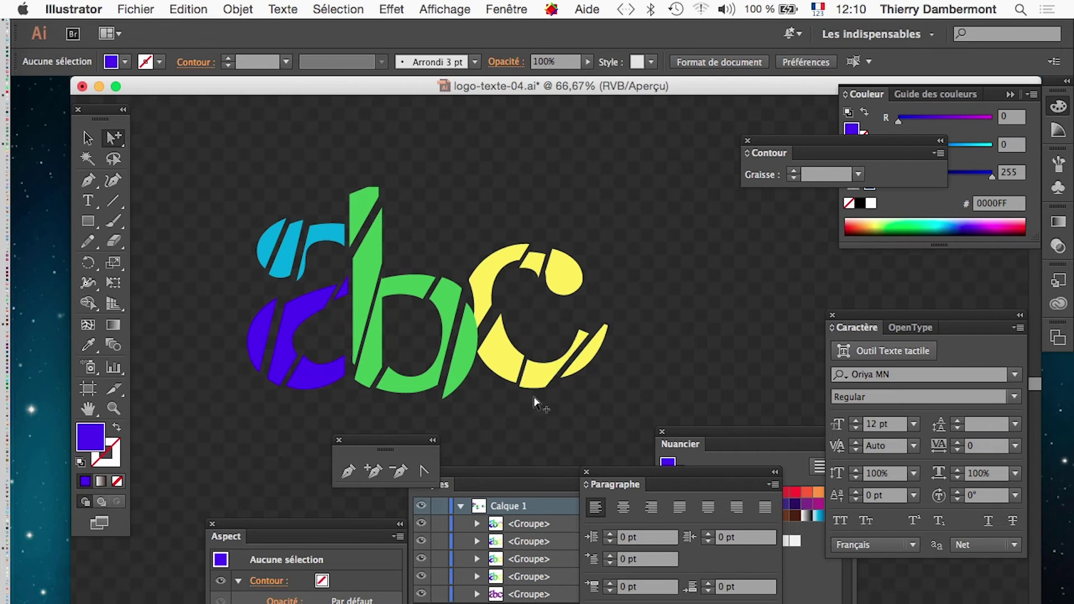
Tighten the gaps in the letter c by moving its outer lower slice inward and its rounded end downward
{"action": "left_click_drag", "start_coordinate": [571, 370], "coordinate": [563, 380]}
{"action": "left_click", "coordinate": [630, 391]}
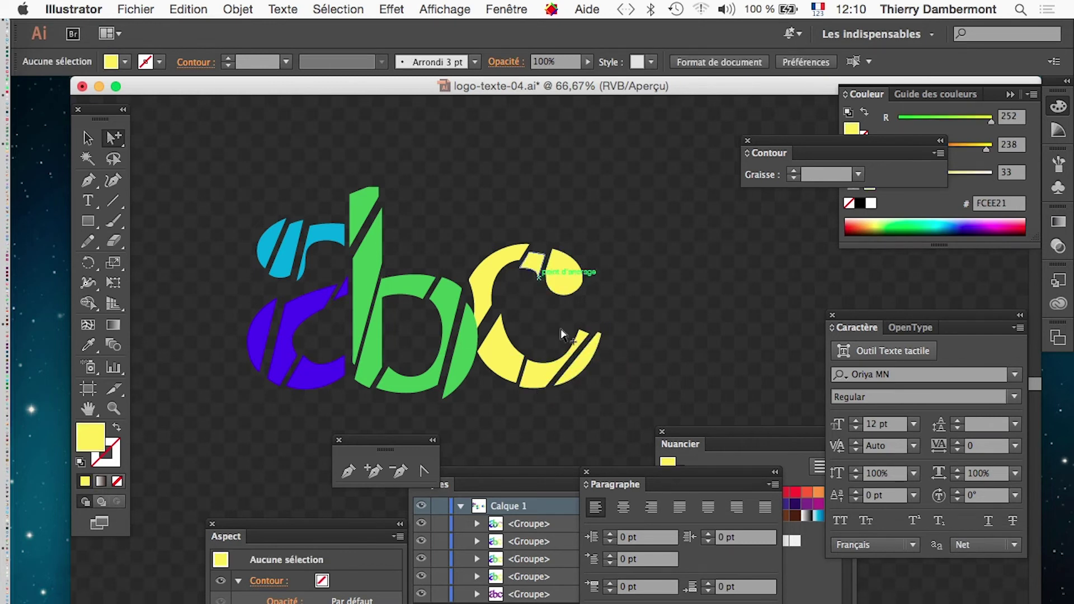
{"action": "left_click", "coordinate": [536, 262]}
{"action": "left_click_drag", "start_coordinate": [536, 262], "coordinate": [553, 292]}
{"action": "left_click", "coordinate": [662, 268]}
{"action": "left_click", "coordinate": [624, 274]}
{"action": "left_click", "coordinate": [632, 289]}
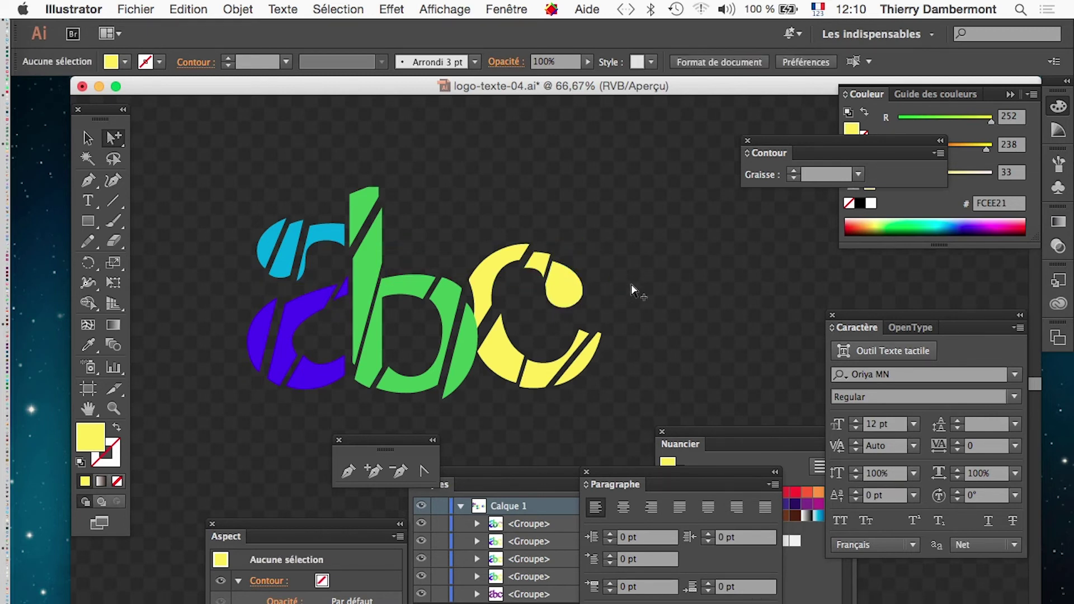
Place a copy of the horizontally split abc logo with the dark green lower b directly below the original
{"action": "left_click", "coordinate": [613, 319], "text": "alt"}
{"action": "left_click_drag", "start_coordinate": [540, 336], "coordinate": [518, 320]}
{"action": "left_click", "coordinate": [559, 296]}
{"action": "left_click", "coordinate": [546, 273]}
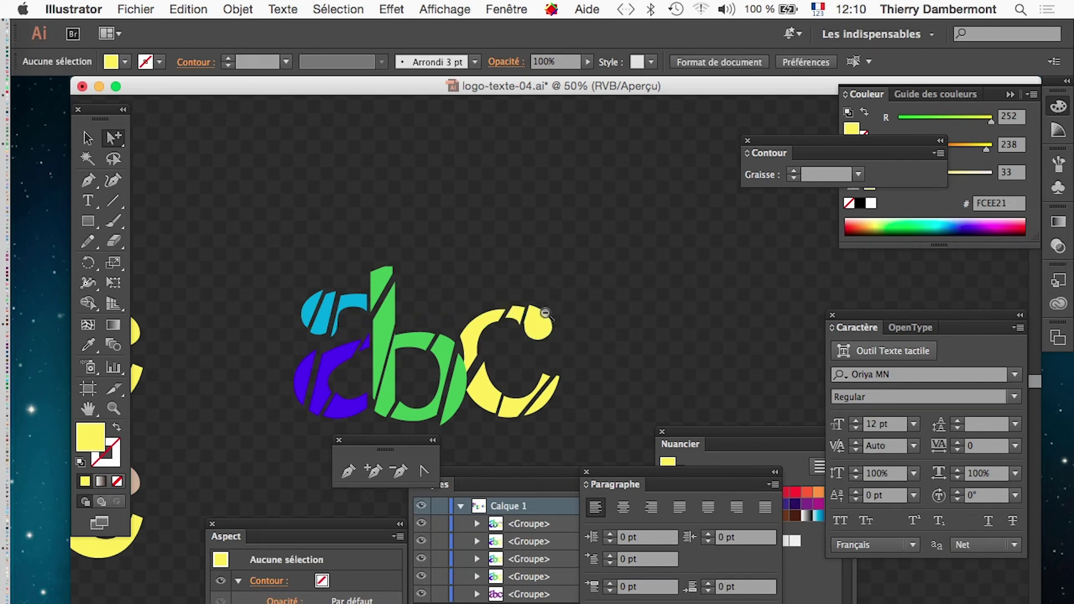
{"action": "left_click", "coordinate": [534, 347], "text": "alt"}
{"action": "left_click", "coordinate": [534, 347], "text": "alt"}
{"action": "left_click", "coordinate": [520, 392], "text": "alt"}
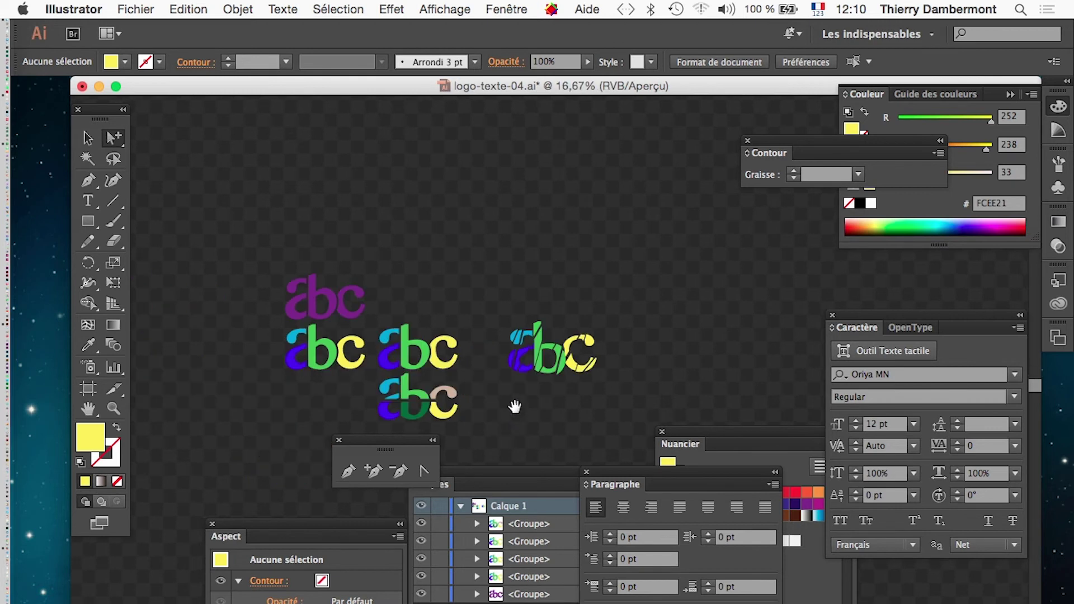
{"action": "left_click_drag", "start_coordinate": [515, 407], "coordinate": [539, 354]}
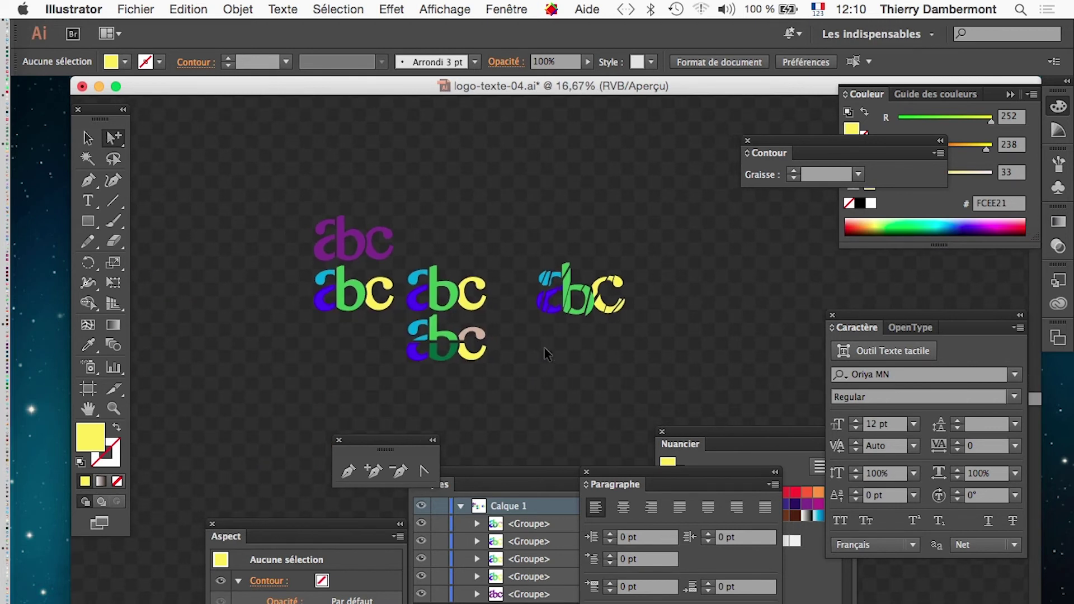
{"action": "scroll", "coordinate": [439, 372], "scroll_direction": "up", "scroll_amount": 3}
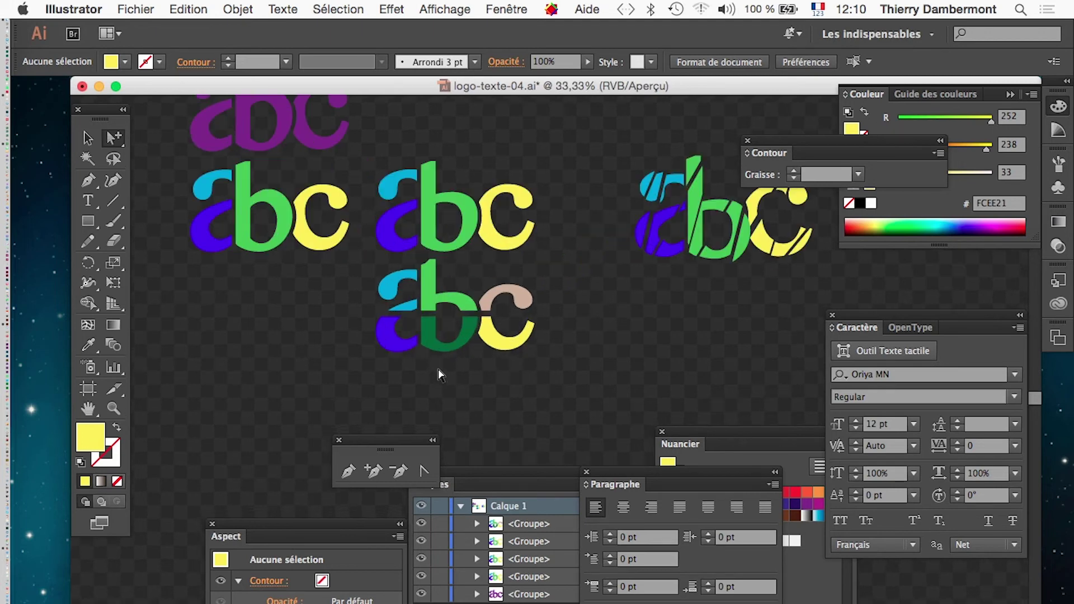
{"action": "left_click", "coordinate": [84, 134]}
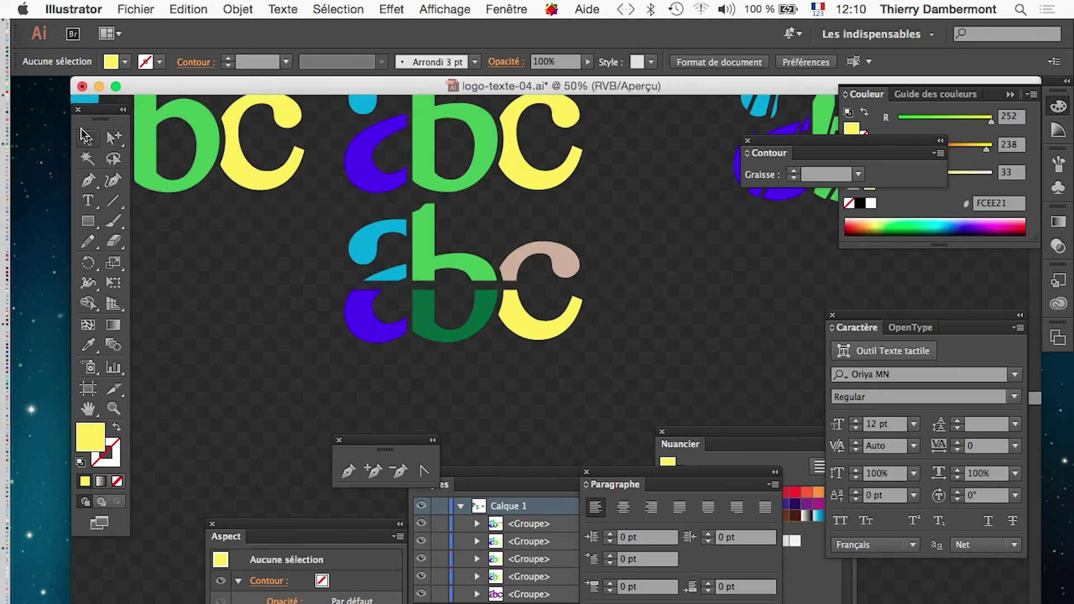
{"action": "left_click_drag", "start_coordinate": [399, 283], "coordinate": [403, 439]}
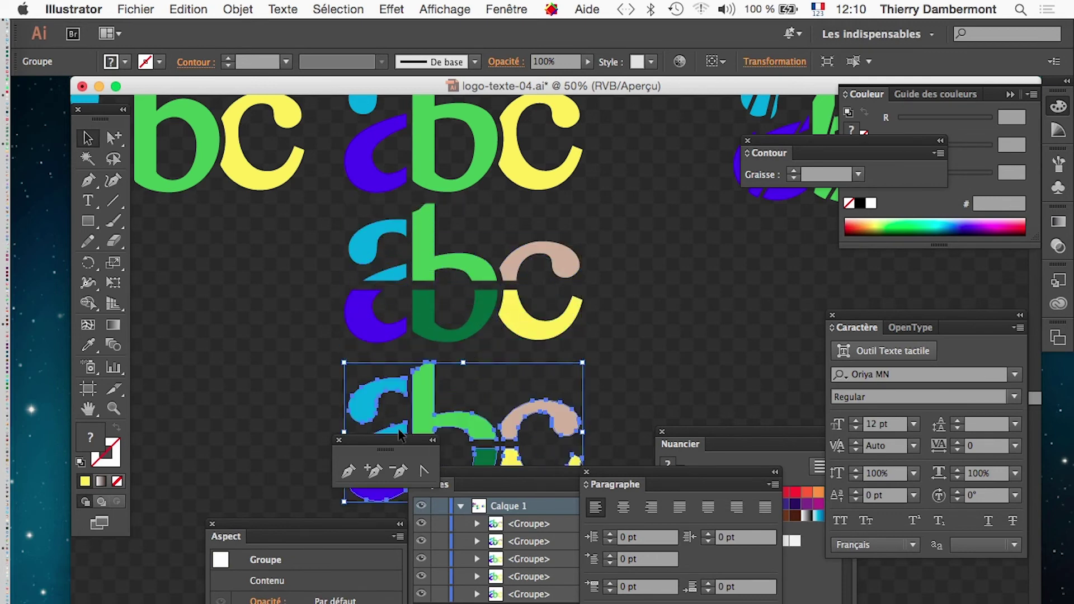
Select the lower halves of the copied logo's three letters and move them down to widen the horizontal gap
{"action": "scroll", "coordinate": [372, 283], "scroll_direction": "down", "scroll_amount": 5}
{"action": "left_click_drag", "start_coordinate": [372, 282], "coordinate": [574, 391]}
{"action": "left_click", "coordinate": [115, 137]}
{"action": "left_click", "coordinate": [255, 323]}
{"action": "mouse_move", "coordinate": [532, 353]}
{"action": "left_mouse_down"}
{"action": "mouse_move", "coordinate": [532, 394]}
{"action": "mouse_move", "coordinate": [526, 367]}
{"action": "left_mouse_up"}
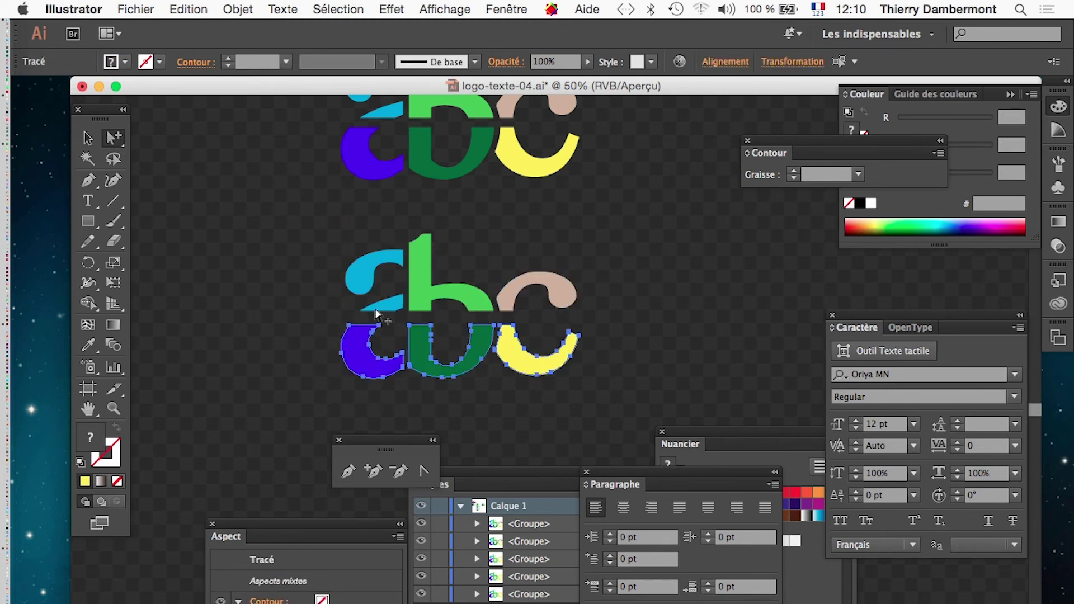
Draw a thin rectangle across the horizontal gap, extending past both sides of the logo, and fill it with orange-red F15A24
{"action": "left_click", "coordinate": [88, 221]}
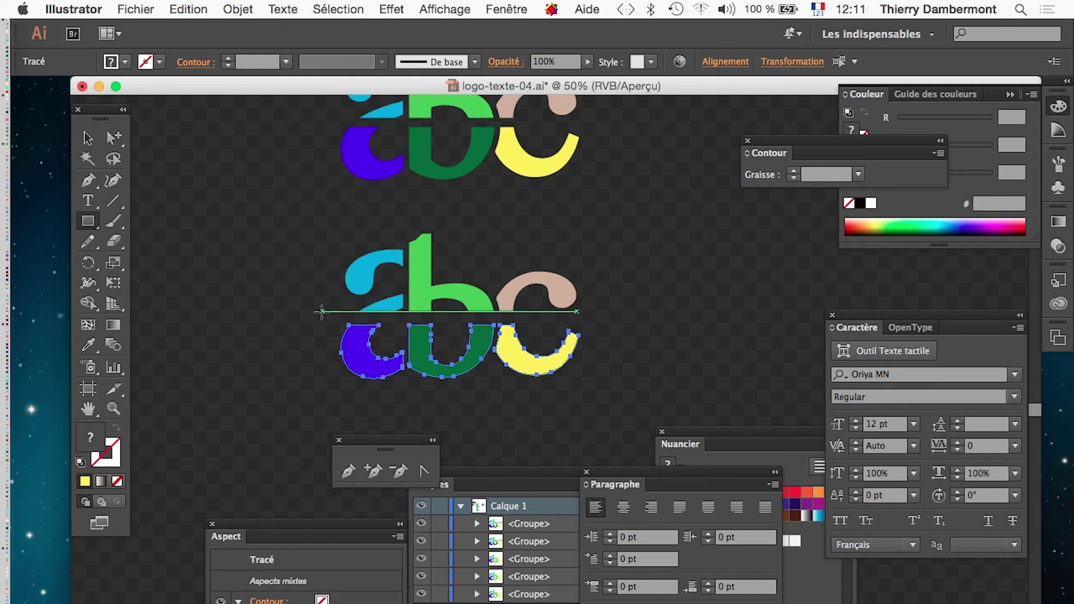
{"action": "left_click_drag", "start_coordinate": [321, 312], "coordinate": [611, 322]}
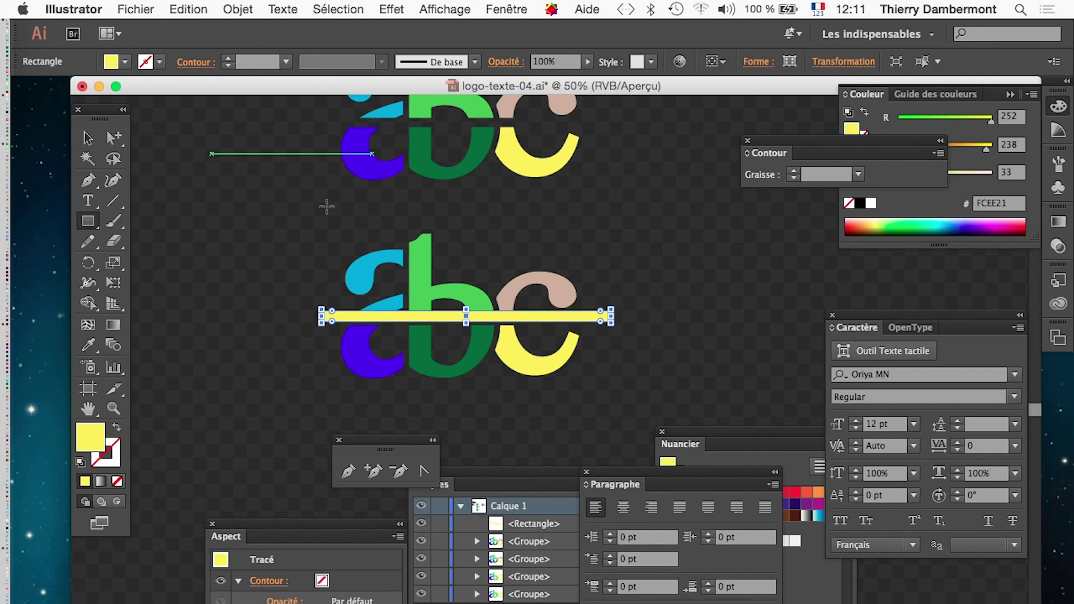
{"action": "left_click", "coordinate": [807, 492]}
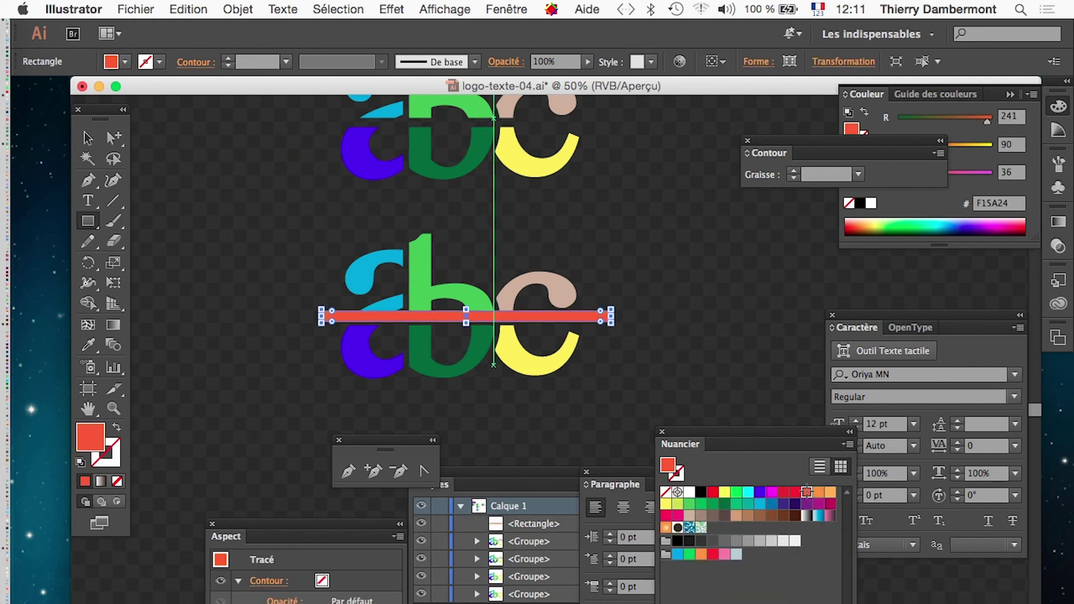
Slim the orange-red bar by lowering its upper edge and nudge it up to centre it in the gap
{"action": "left_click", "coordinate": [89, 138]}
{"action": "left_click_drag", "start_coordinate": [466, 309], "coordinate": [467, 318]}
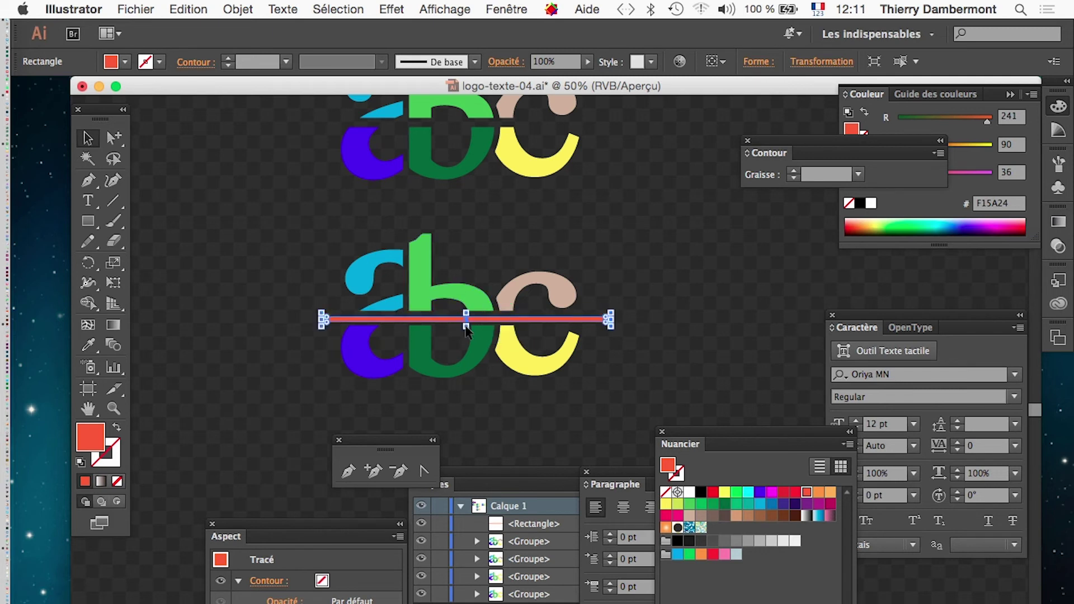
{"action": "key", "text": "Up"}
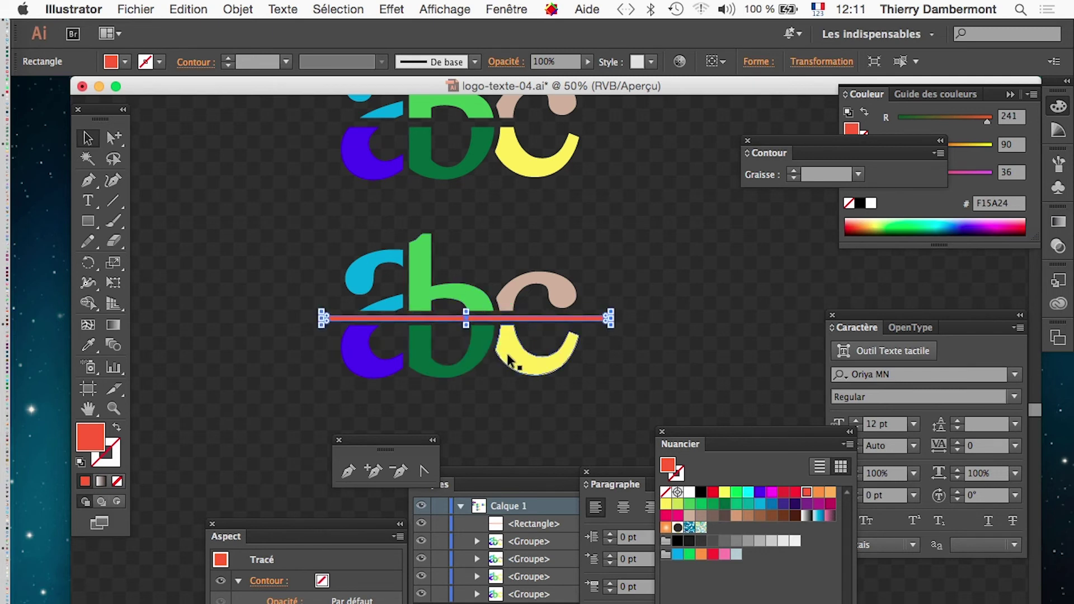
{"action": "left_click", "coordinate": [255, 315]}
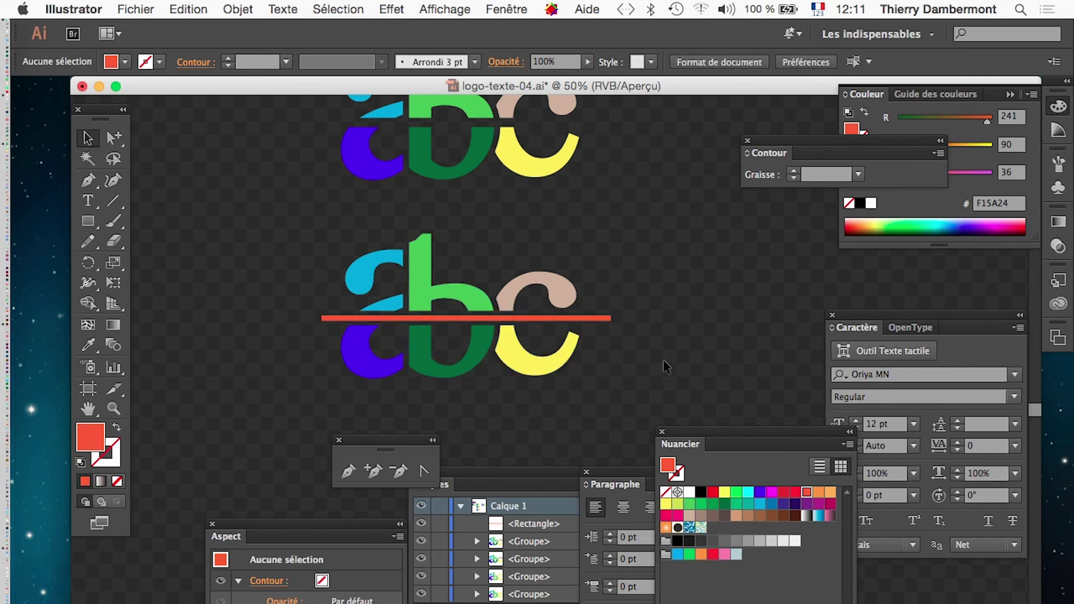
Place a copy of the split logo and its orange-red bar to the left of the original
{"action": "scroll", "coordinate": [666, 358], "scroll_direction": "down", "scroll_amount": 1}
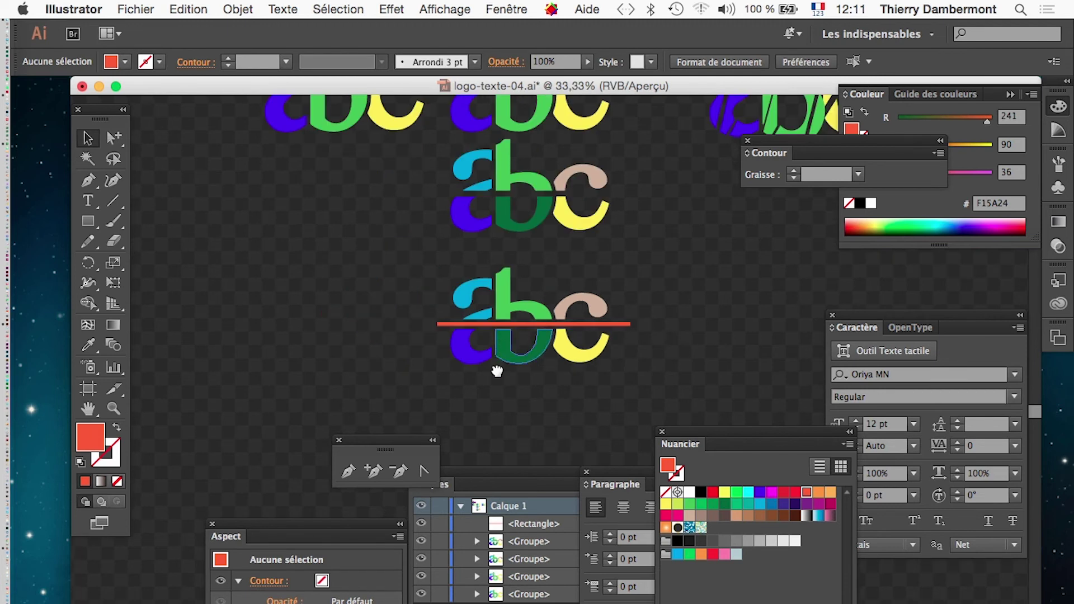
{"action": "left_click_drag", "start_coordinate": [498, 372], "coordinate": [446, 388]}
{"action": "left_click_drag", "start_coordinate": [366, 281], "coordinate": [317, 359]}
{"action": "left_click", "coordinate": [257, 323]}
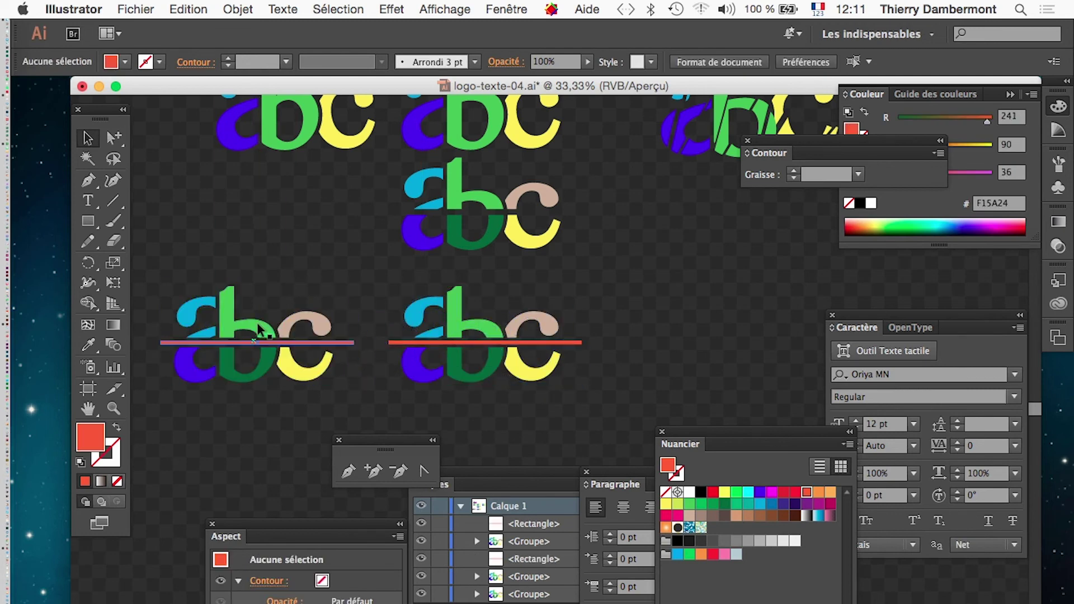
{"action": "left_click", "coordinate": [263, 335]}
{"action": "key", "text": "Delete"}
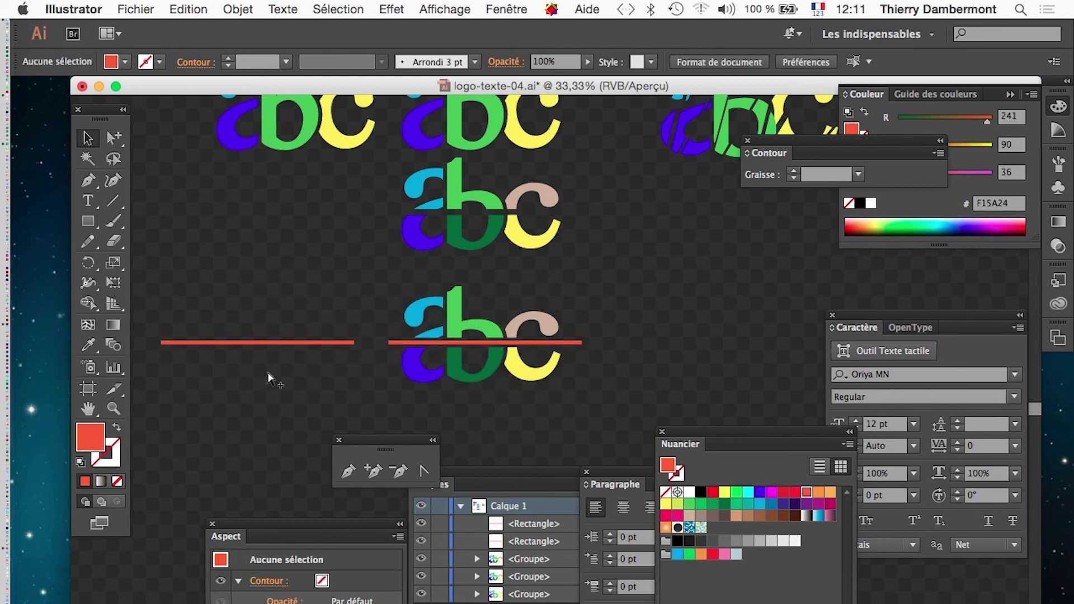
{"action": "key", "text": "super+z"}
Delete the light green upper half and dark green lower half of the b in the left barred logo copy
{"action": "key", "text": "a"}
{"action": "left_click", "coordinate": [211, 211]}
{"action": "left_click", "coordinate": [268, 320]}
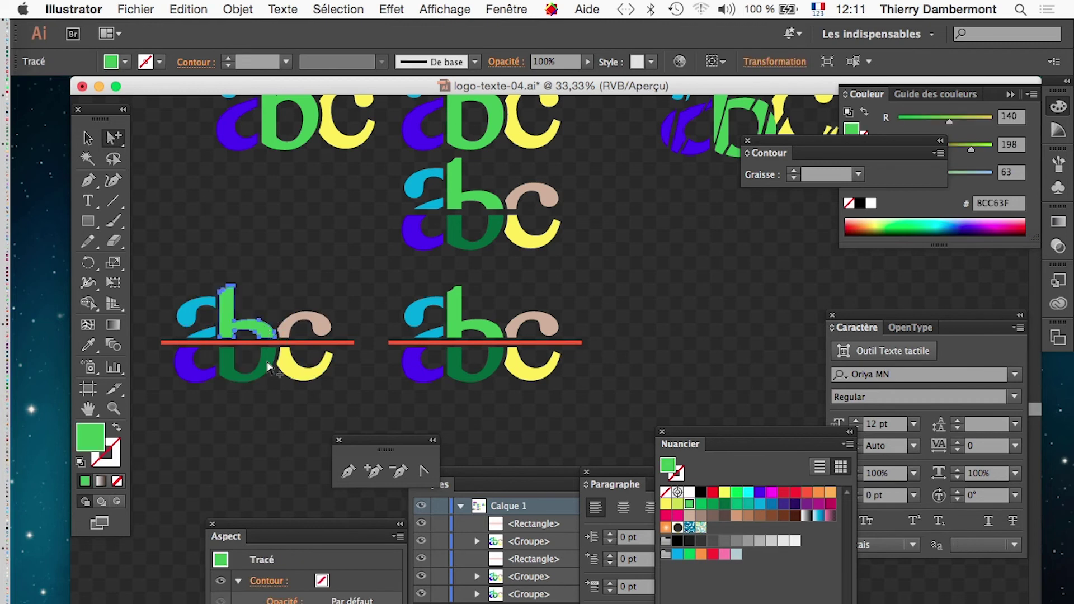
{"action": "key", "text": "Delete"}
{"action": "left_click", "coordinate": [264, 375]}
{"action": "key", "text": "Delete"}
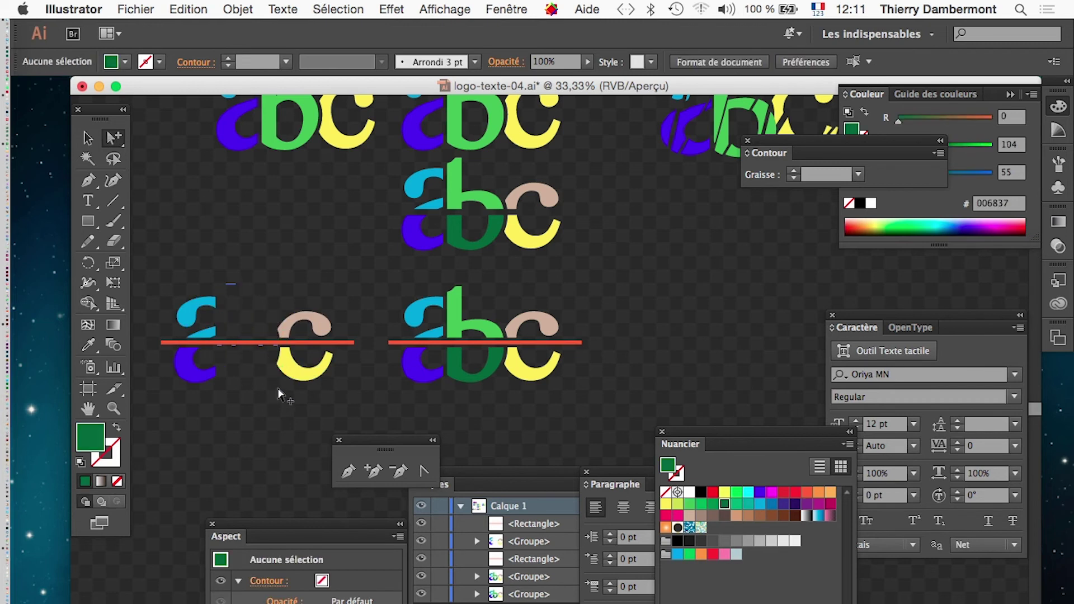
Copy the whole green b from the uncut abc logo into the empty space between the barred copy's a and c
{"action": "left_click", "coordinate": [281, 149]}
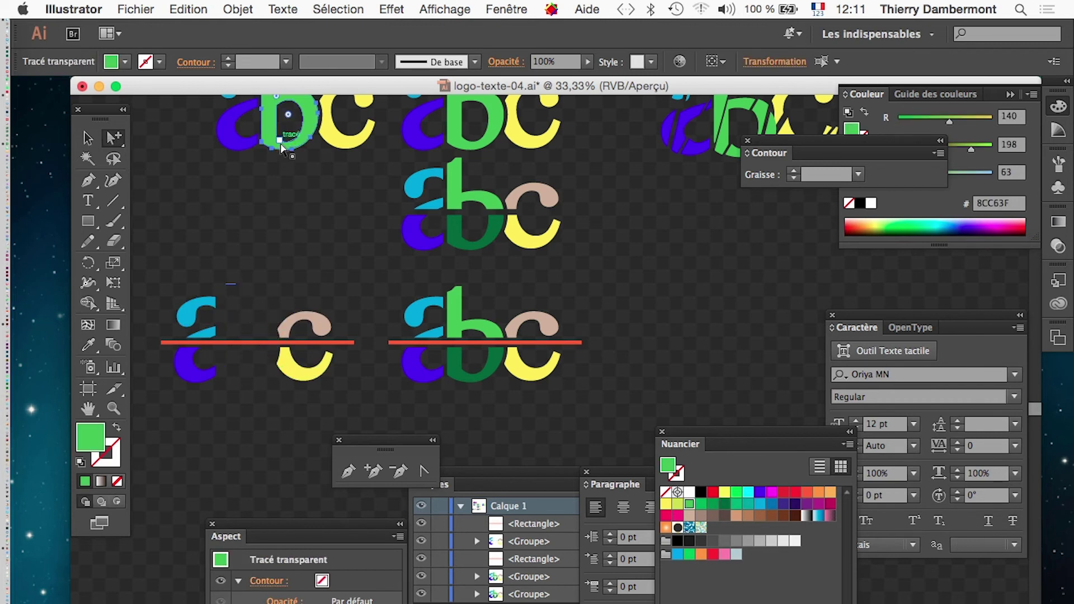
{"action": "scroll", "coordinate": [284, 197], "scroll_direction": "up", "scroll_amount": 3}
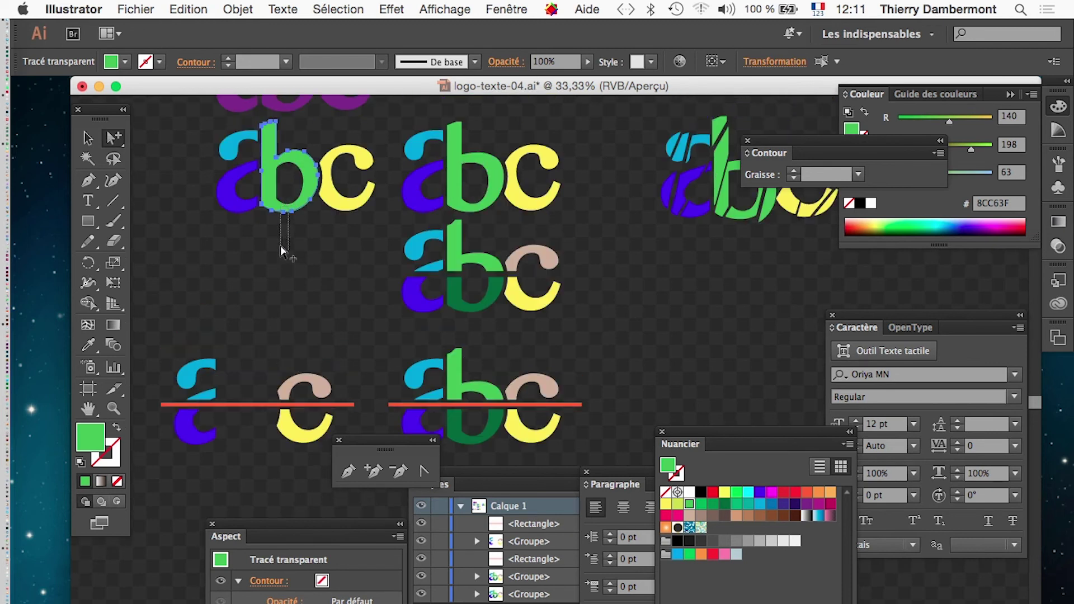
{"action": "left_click_drag", "start_coordinate": [279, 200], "coordinate": [231, 432]}
{"action": "left_click", "coordinate": [276, 335]}
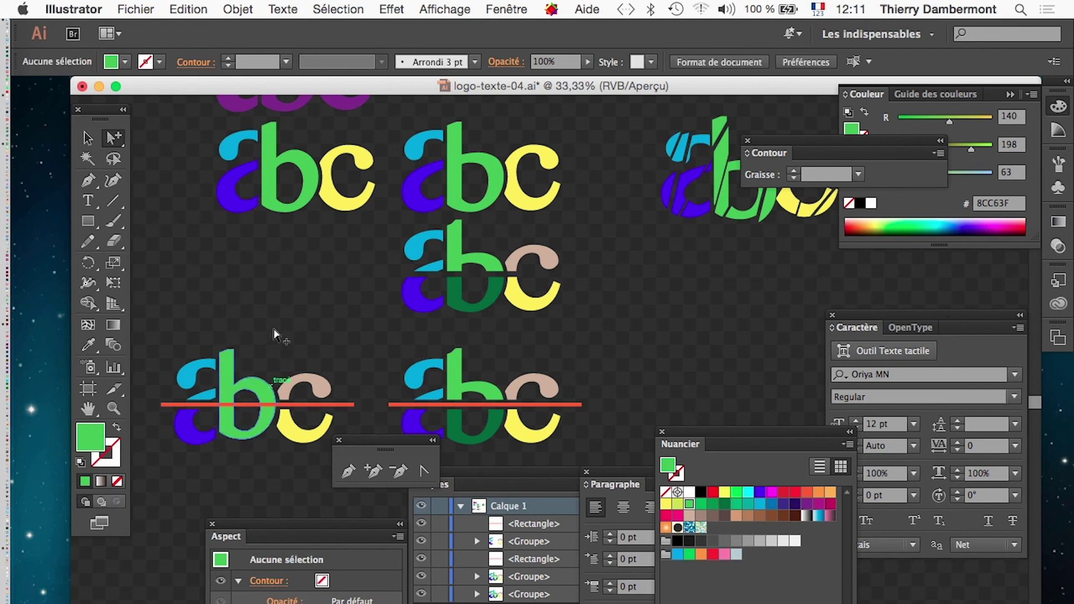
Cut the left logo copy's orange-red bar in two with the Knife tool where it crosses the b's stem
{"action": "scroll", "coordinate": [267, 380], "scroll_direction": "up", "scroll_amount": 2}
{"action": "left_click_drag", "start_coordinate": [274, 376], "coordinate": [412, 280]}
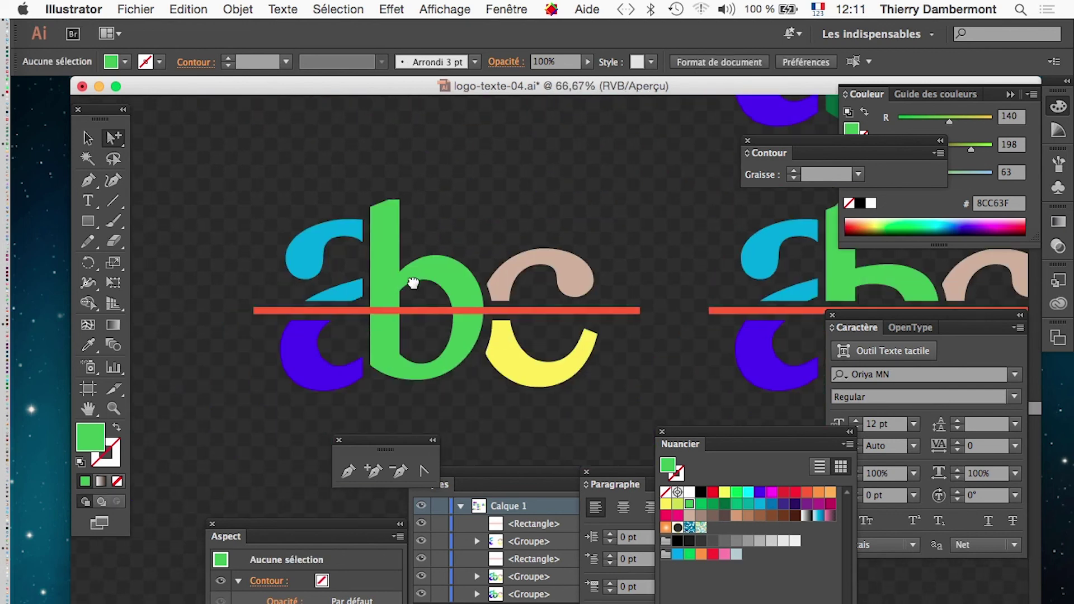
{"action": "scroll", "coordinate": [542, 204], "scroll_direction": "up", "scroll_amount": 1}
{"action": "scroll", "coordinate": [495, 292], "scroll_direction": "up", "scroll_amount": 1}
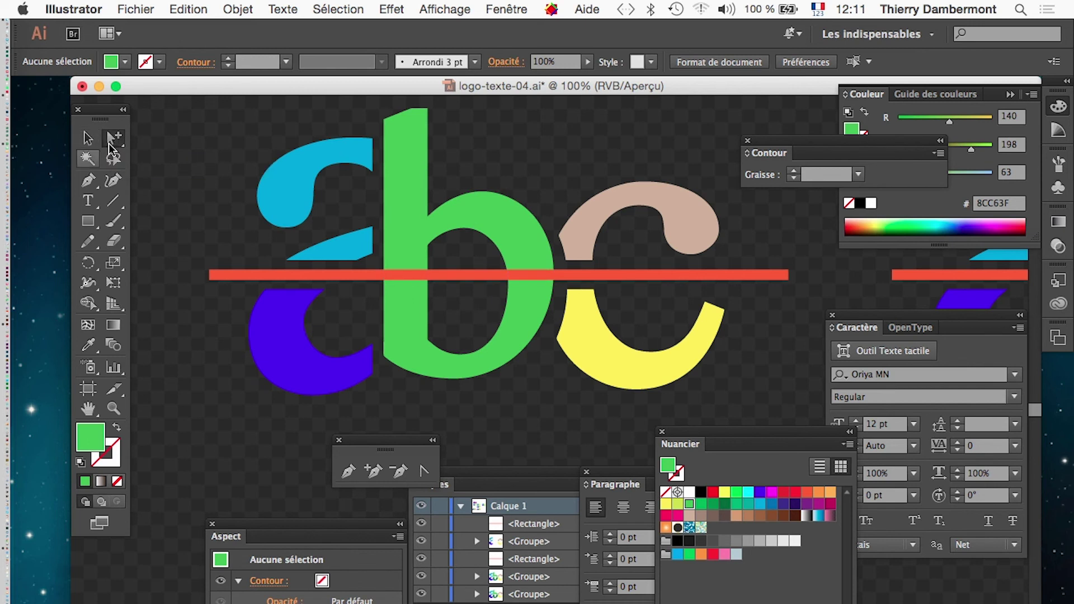
{"action": "left_click", "coordinate": [240, 277]}
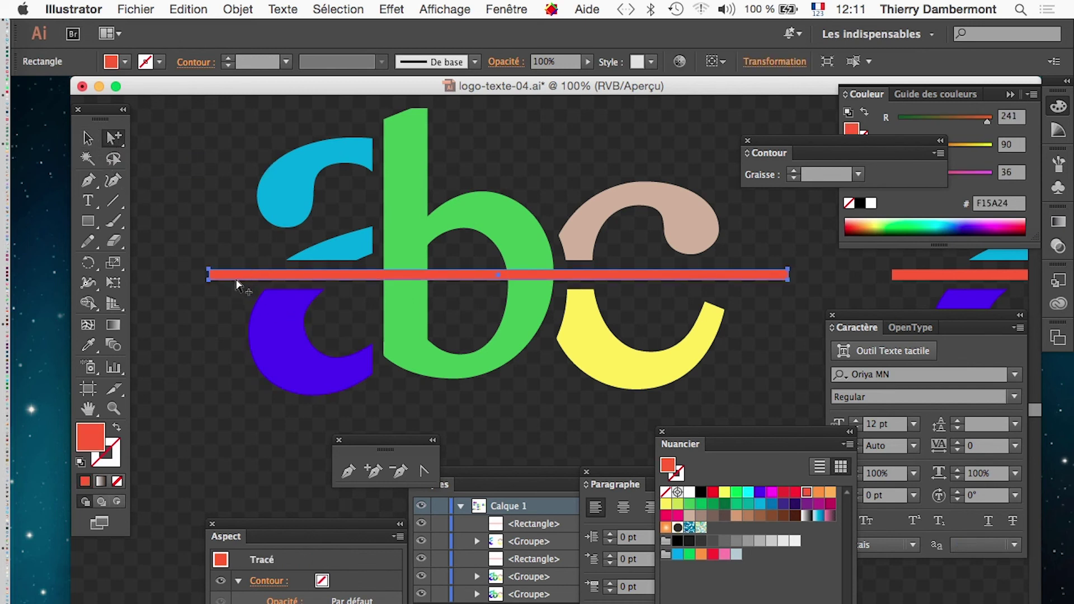
{"action": "left_click", "coordinate": [115, 200]}
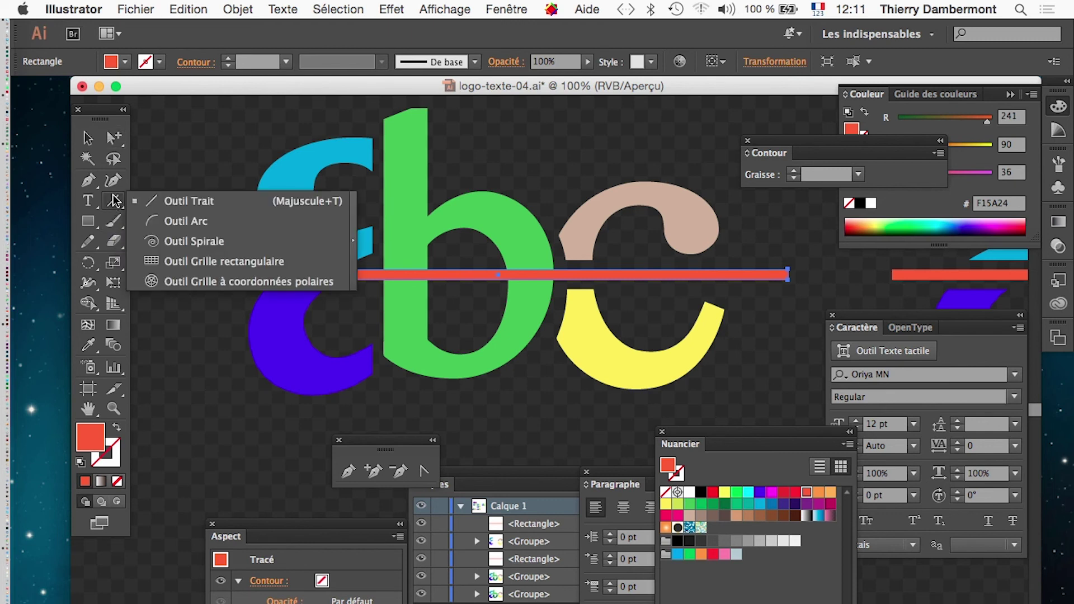
{"action": "left_click", "coordinate": [113, 241]}
{"action": "left_click", "coordinate": [178, 281]}
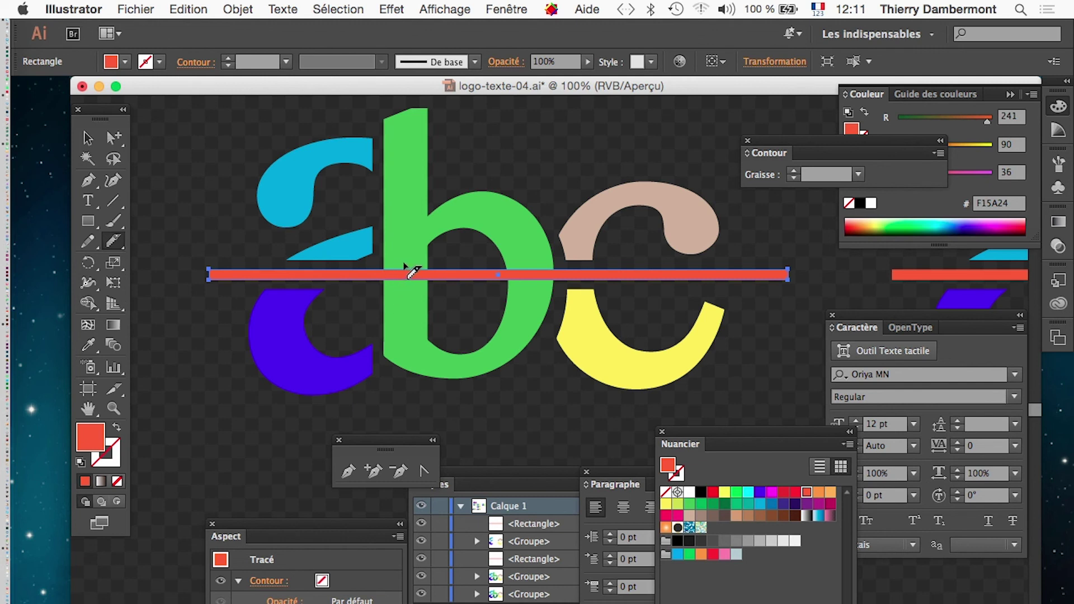
{"action": "left_click_drag", "start_coordinate": [416, 302], "coordinate": [418, 314]}
Send the left section of the cut bar to the back, behind the b's stem
{"action": "left_click", "coordinate": [115, 138]}
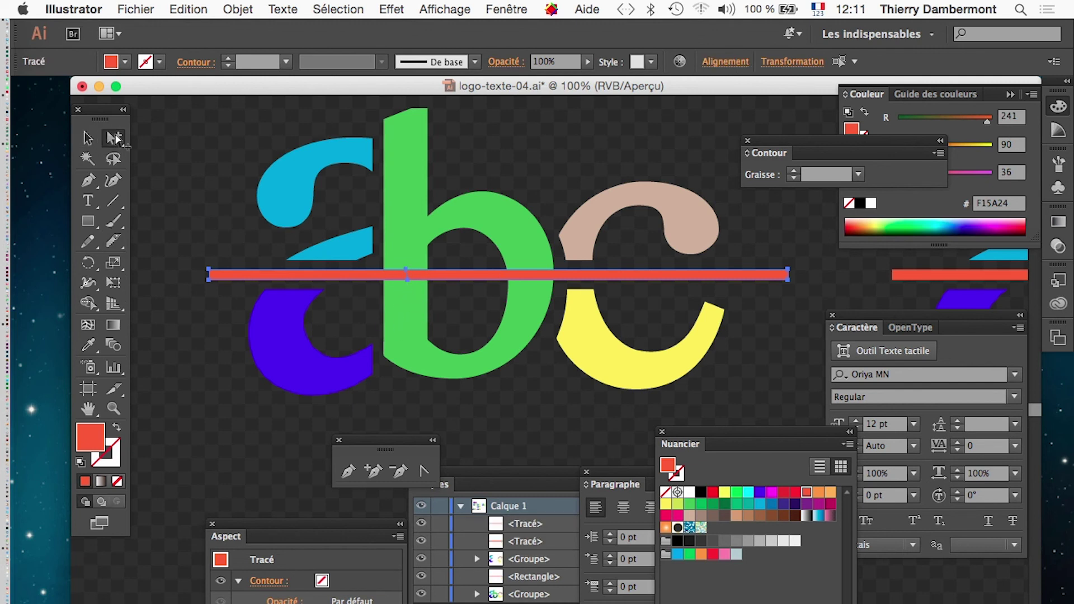
{"action": "left_click", "coordinate": [232, 390]}
{"action": "left_click", "coordinate": [458, 275]}
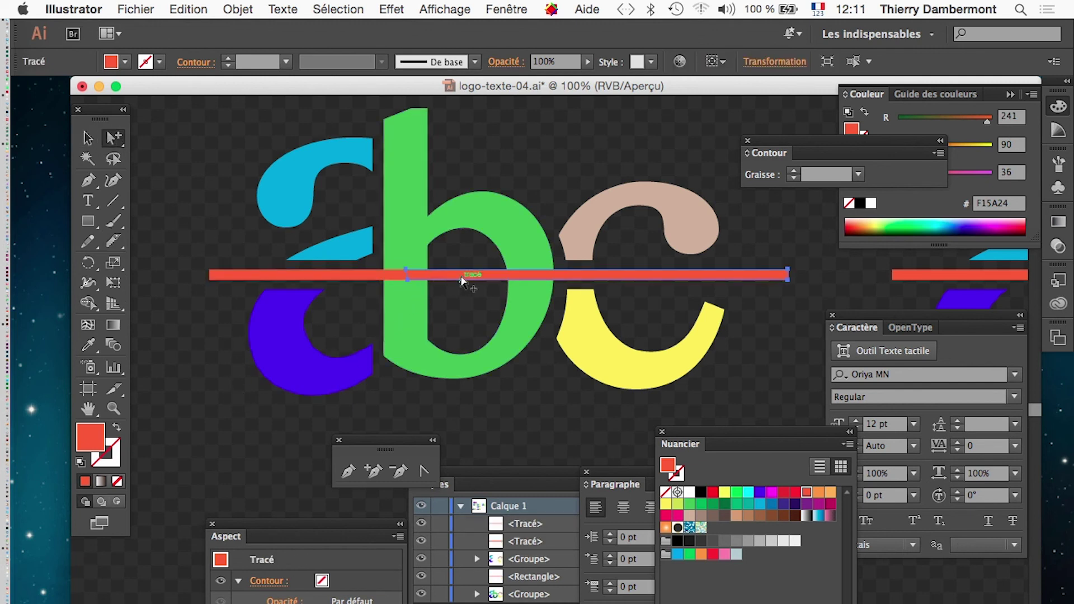
{"action": "left_click", "coordinate": [364, 277]}
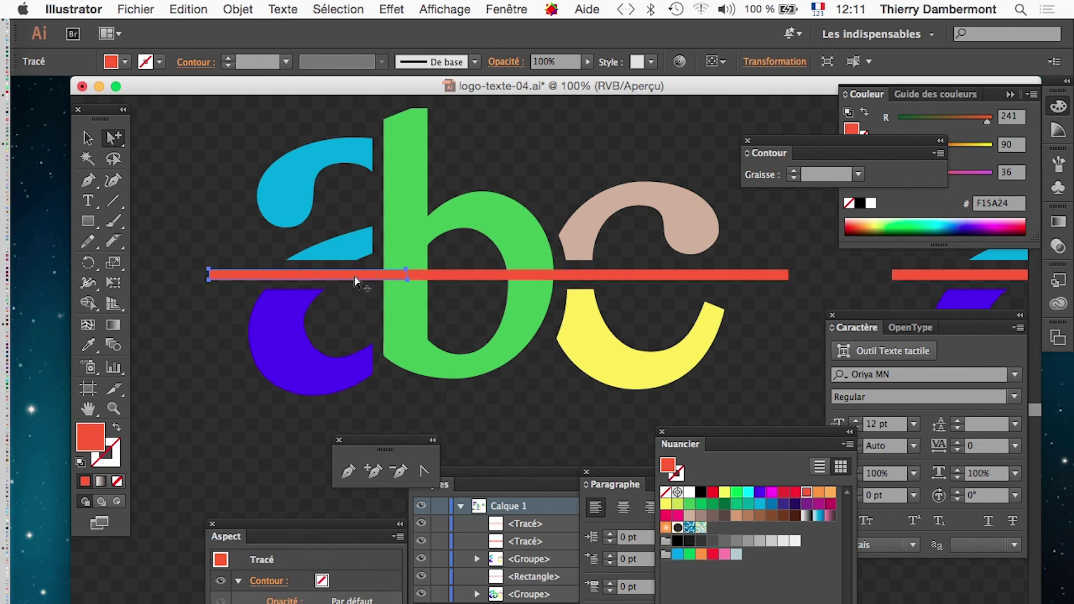
{"action": "left_click", "coordinate": [238, 9]}
{"action": "mouse_move", "coordinate": [263, 46]}
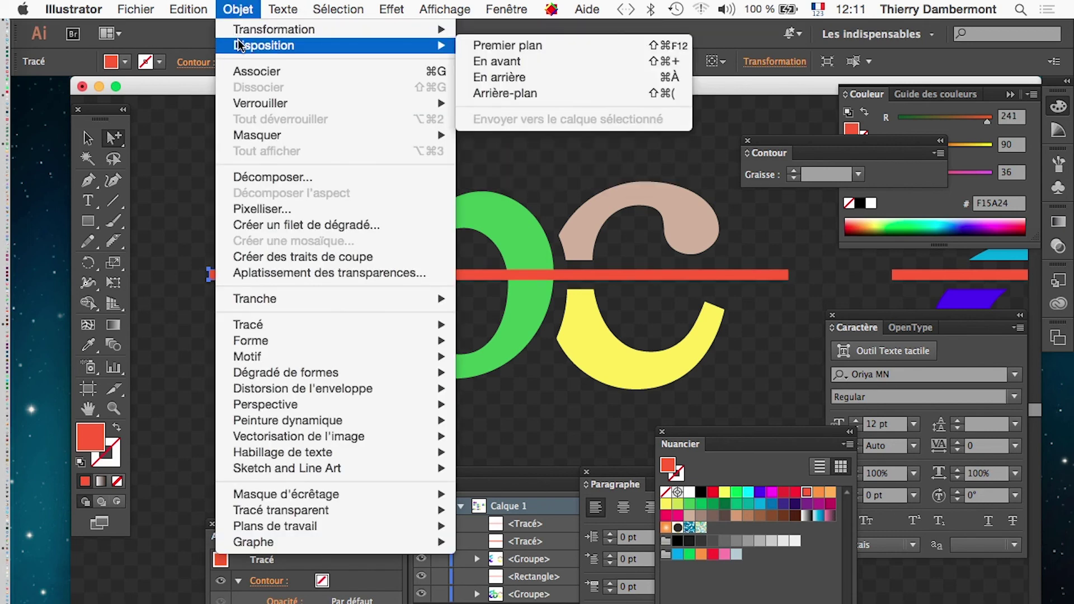
{"action": "left_click", "coordinate": [483, 87]}
{"action": "left_click", "coordinate": [193, 240]}
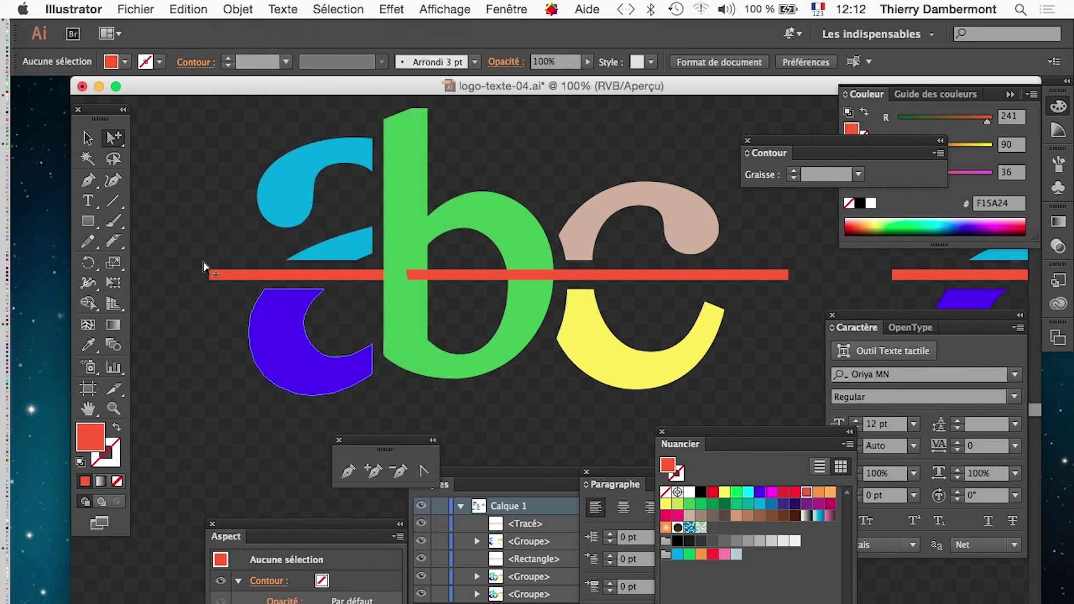
Recolor both sections of the cut bar with the magenta swatch ED1E79
{"action": "left_click", "coordinate": [477, 275]}
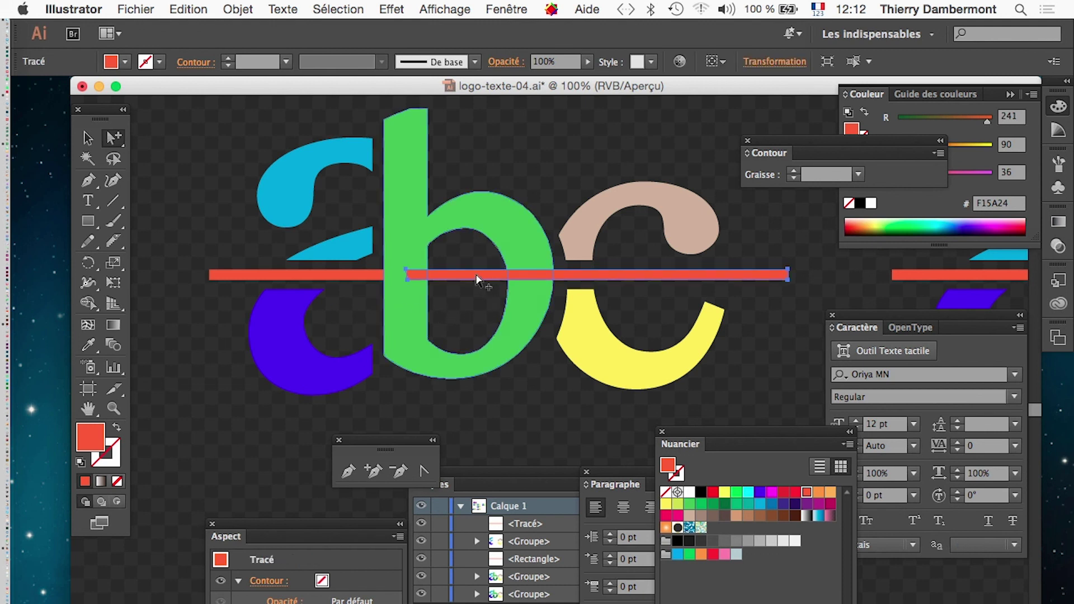
{"action": "left_click", "coordinate": [257, 276], "text": "shift"}
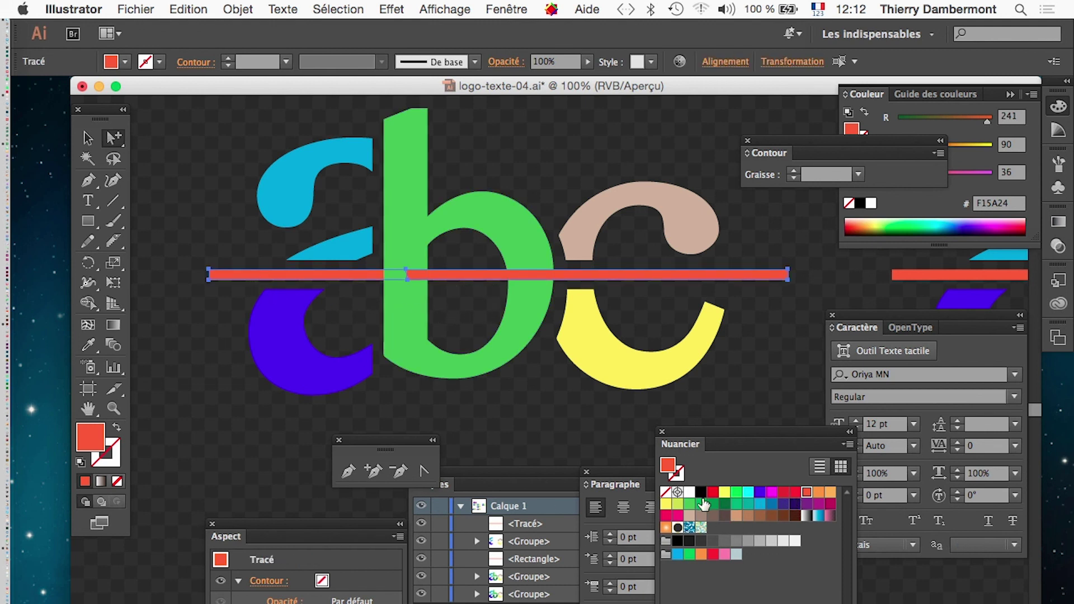
{"action": "left_click", "coordinate": [667, 505]}
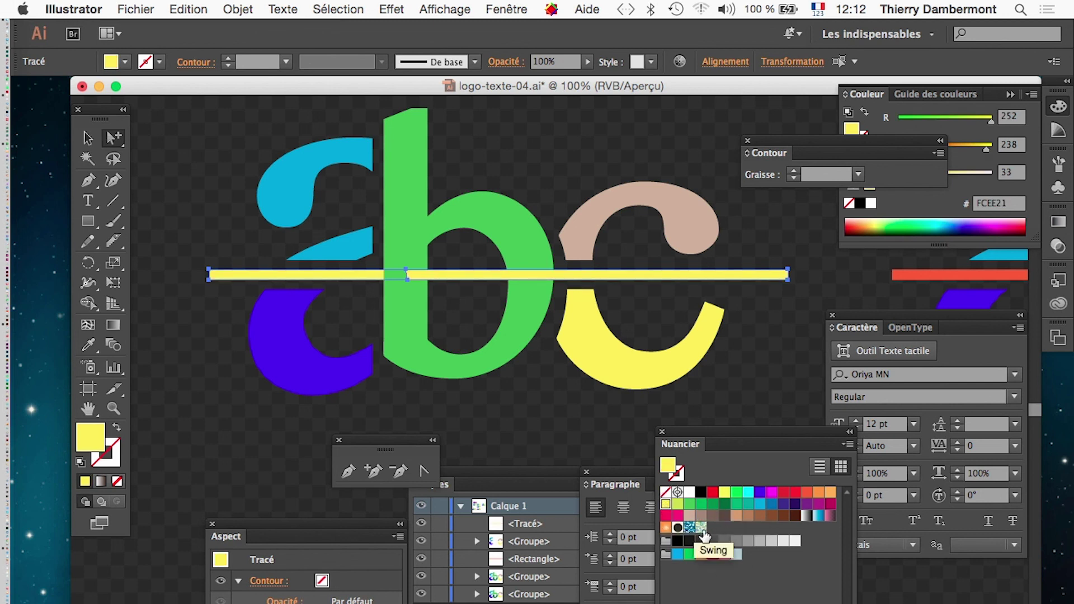
{"action": "left_click", "coordinate": [677, 515]}
{"action": "left_click", "coordinate": [538, 432]}
Examine the abc logo variations across the canvas, comparing the two barred copies with the earlier versions
{"action": "scroll", "coordinate": [567, 411], "scroll_direction": "down", "scroll_amount": 1}
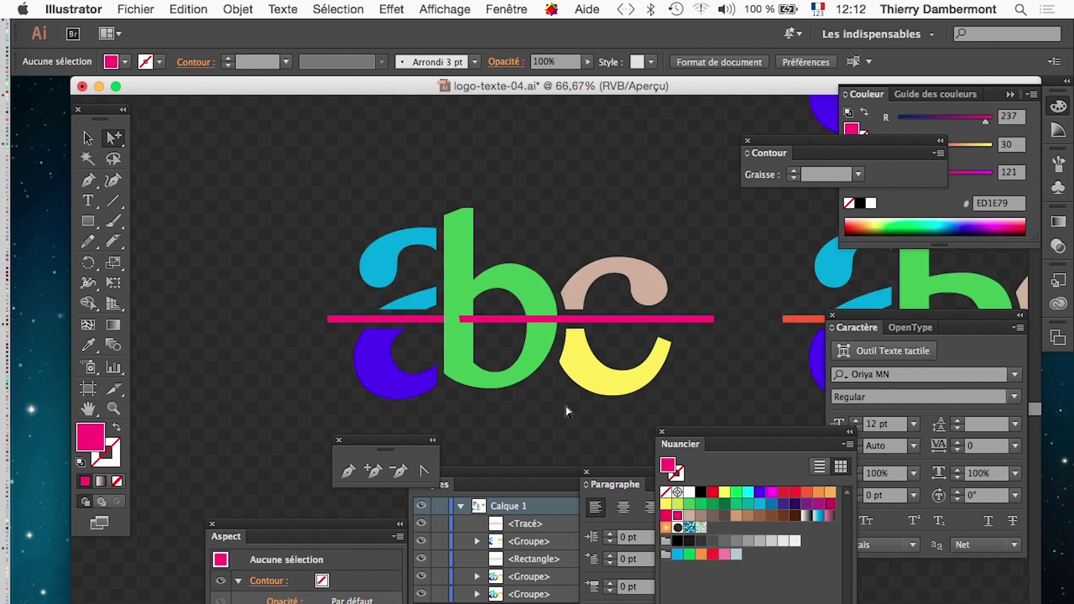
{"action": "scroll", "coordinate": [563, 413], "scroll_direction": "down", "scroll_amount": 1}
{"action": "scroll", "coordinate": [556, 417], "scroll_direction": "down", "scroll_amount": 1}
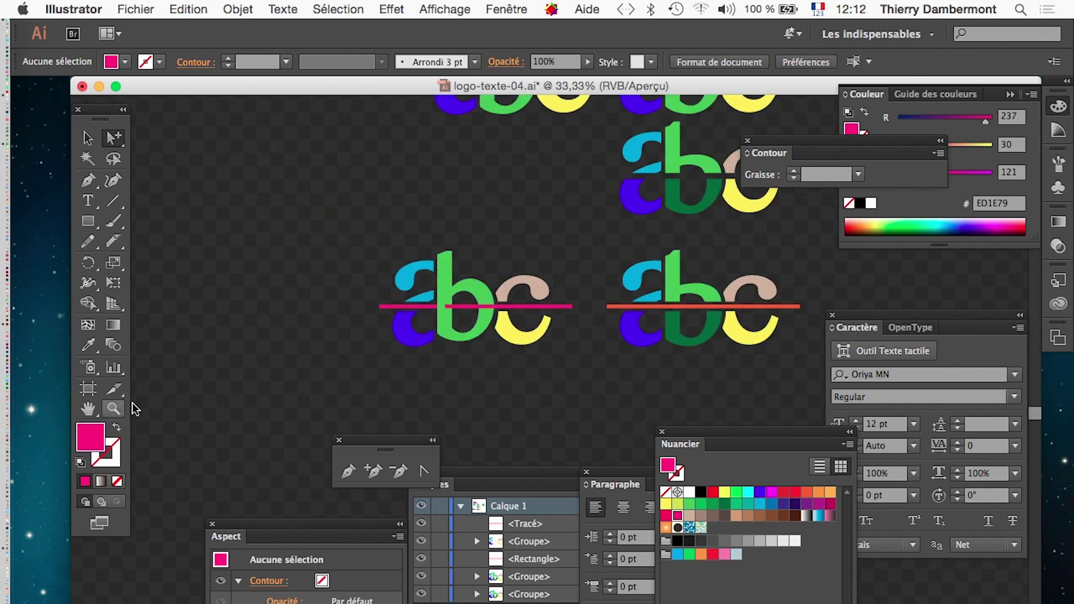
{"action": "left_click", "coordinate": [88, 409]}
{"action": "left_click_drag", "start_coordinate": [443, 256], "coordinate": [323, 351]}
{"action": "scroll", "coordinate": [367, 314], "scroll_direction": "up", "scroll_amount": 5}
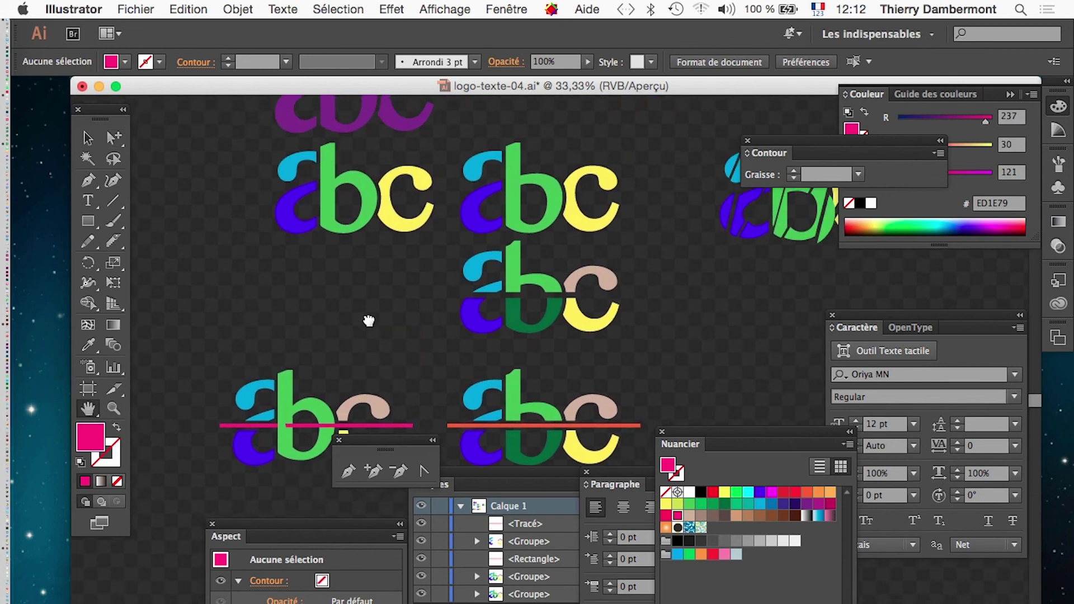
{"action": "scroll", "coordinate": [477, 330], "scroll_direction": "down", "scroll_amount": 5}
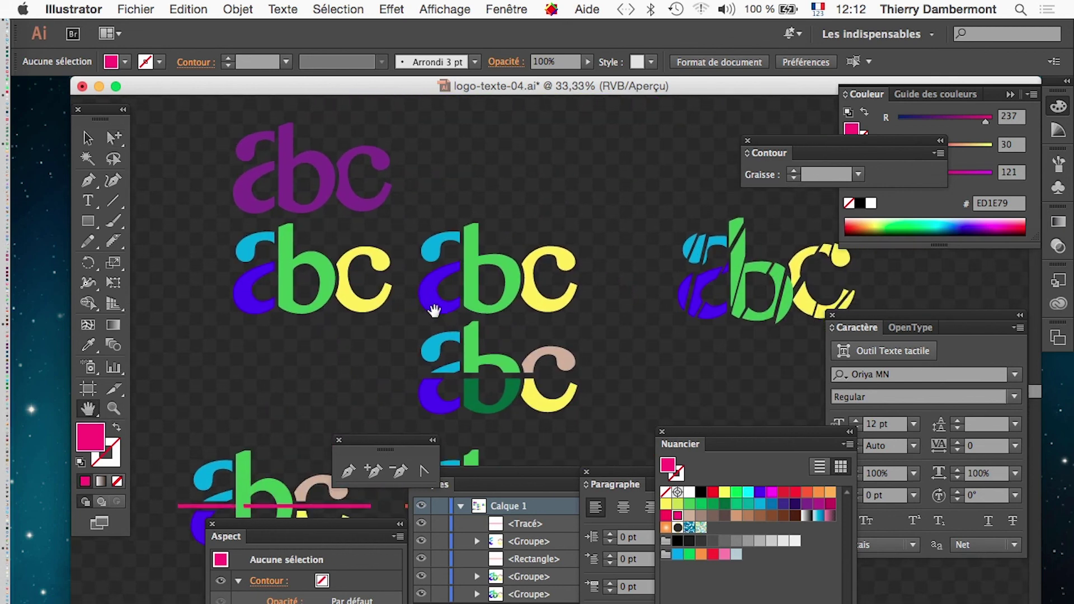
{"action": "scroll", "coordinate": [451, 291], "scroll_direction": "down", "scroll_amount": 4}
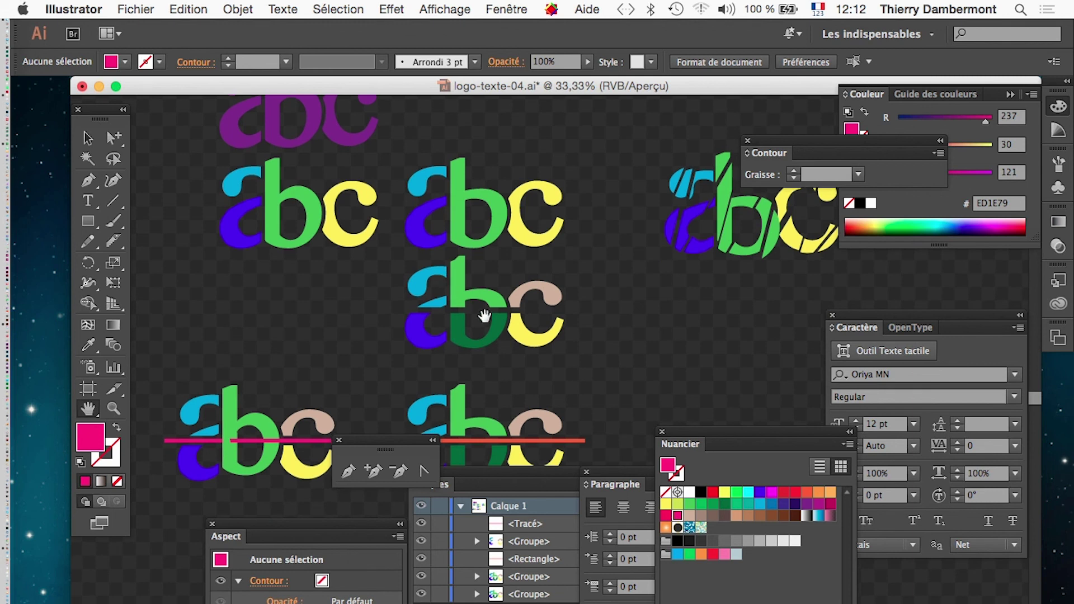
{"action": "scroll", "coordinate": [502, 301], "scroll_direction": "down", "scroll_amount": 2}
{"action": "scroll", "coordinate": [507, 297], "scroll_direction": "left", "scroll_amount": 2}
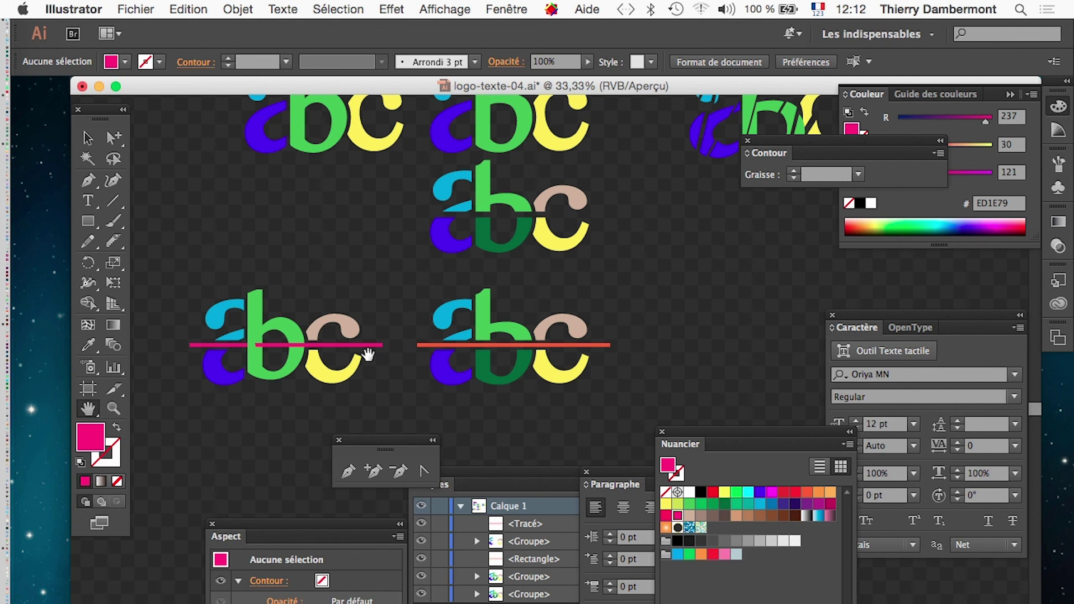
Recolor the beige upper half of the c in the magenta-barred copy with a yellow swatch, moving the swatches clear of the logos
{"action": "left_click_drag", "start_coordinate": [704, 436], "coordinate": [447, 276]}
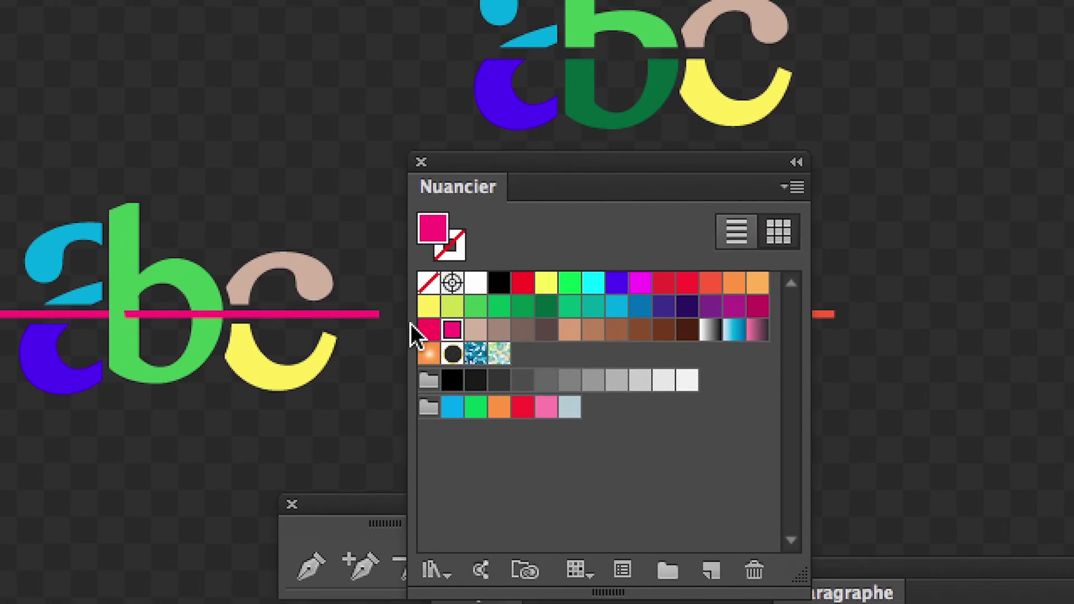
{"action": "left_click_drag", "start_coordinate": [420, 318], "coordinate": [320, 305]}
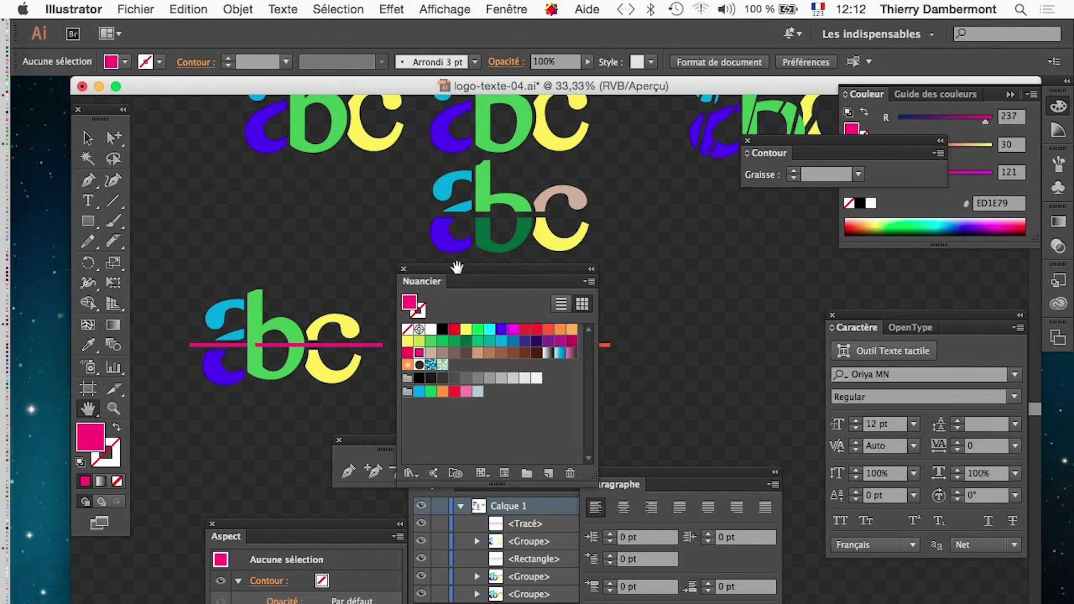
{"action": "left_click_drag", "start_coordinate": [472, 271], "coordinate": [722, 352]}
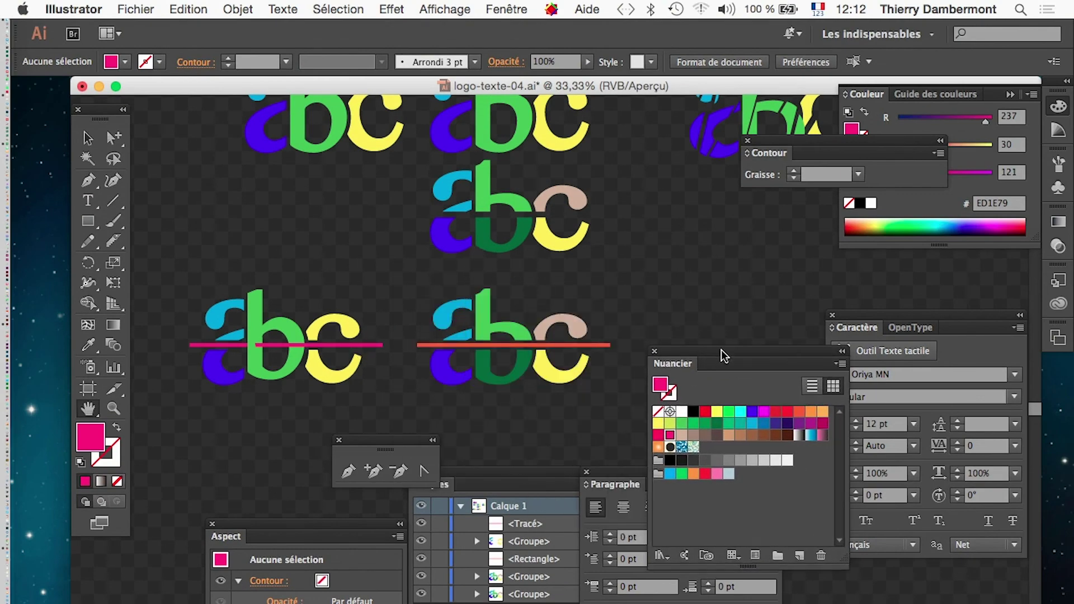
Save the document as logo-texte-05.ai in the folder AI FE mars 2015 jour 1, in Adobe Illustrator format
{"action": "key", "text": "super+minus"}
{"action": "key", "text": "super+minus"}
{"action": "left_click_drag", "start_coordinate": [556, 381], "coordinate": [537, 325]}
{"action": "left_click", "coordinate": [136, 9]}
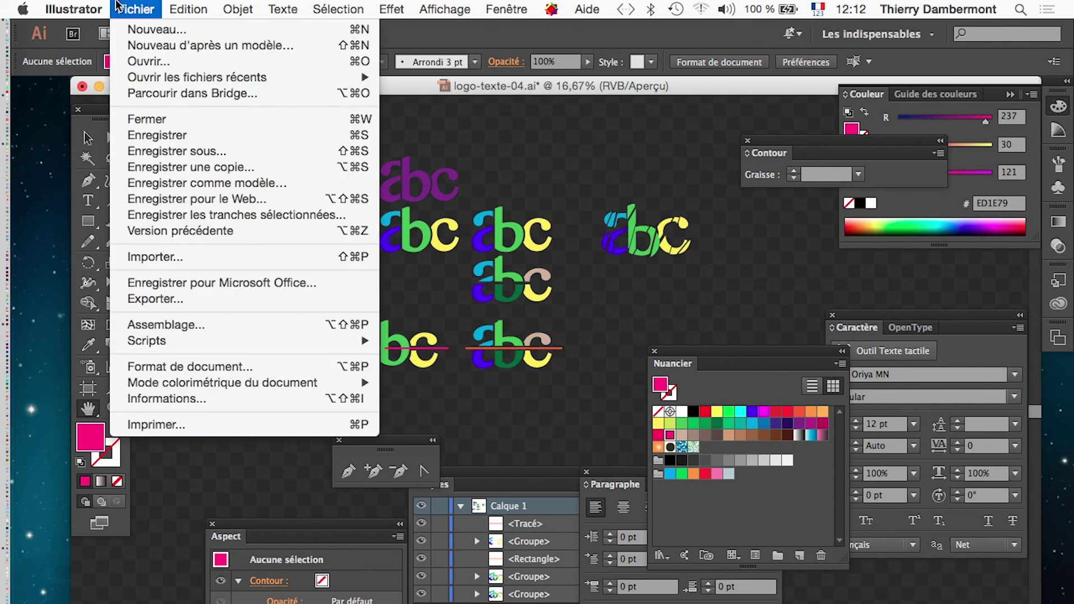
{"action": "left_click", "coordinate": [163, 142]}
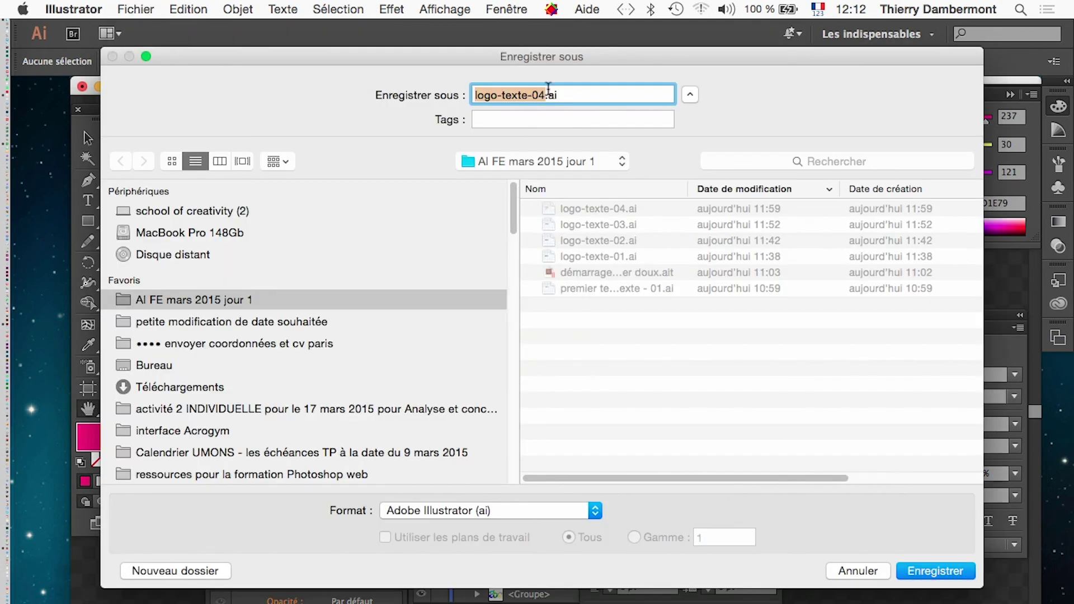
{"action": "left_click", "coordinate": [544, 95]}
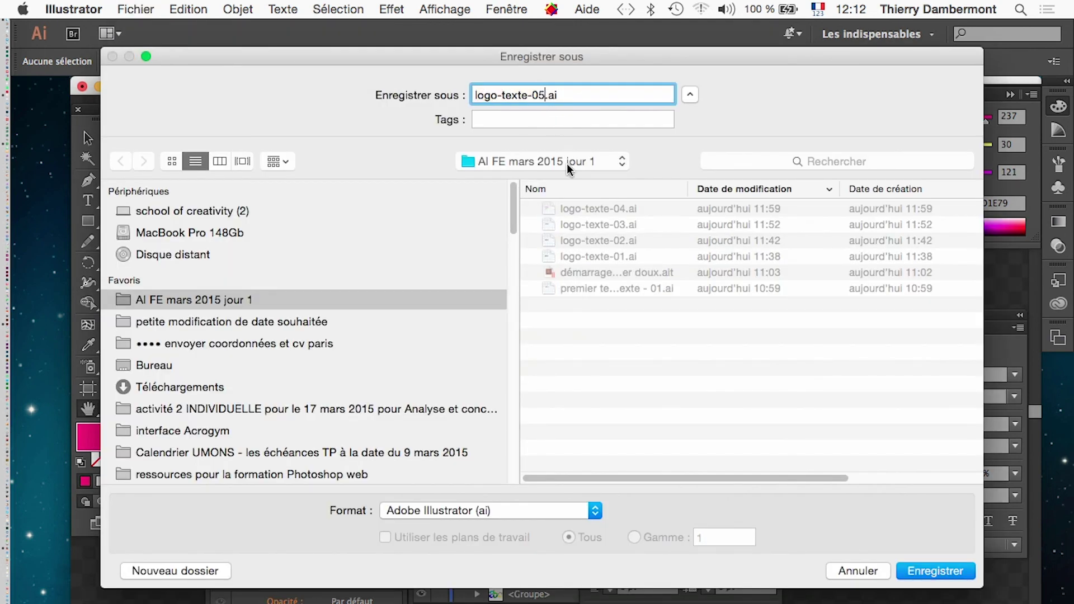
{"action": "key", "text": "Return"}
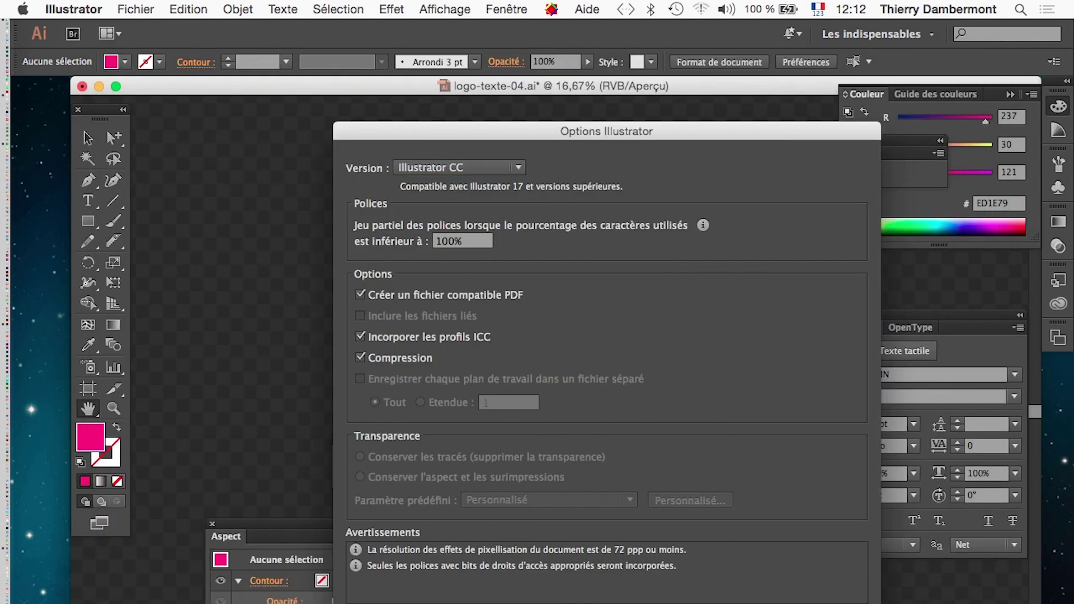